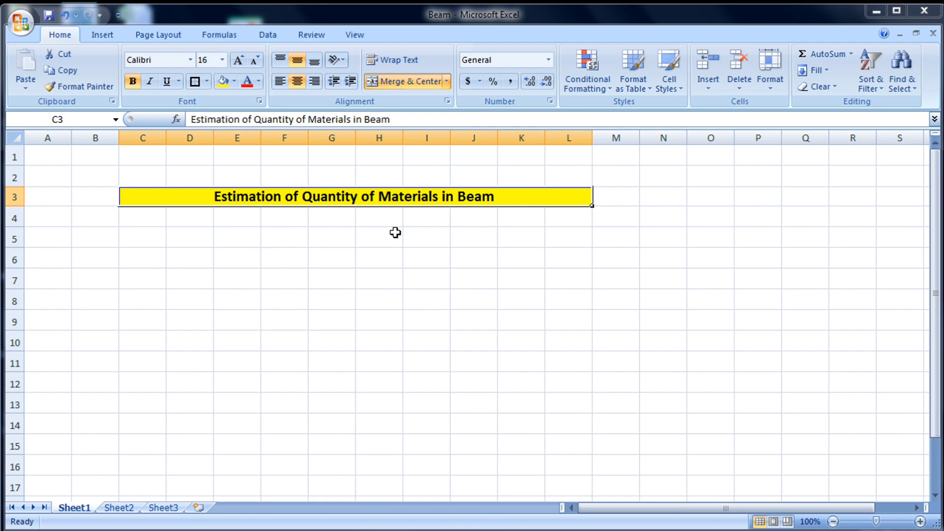
# Select cell C5 for the first heading and glance at the AutoCAD plan drawing.
pyautogui.click(344, 257)
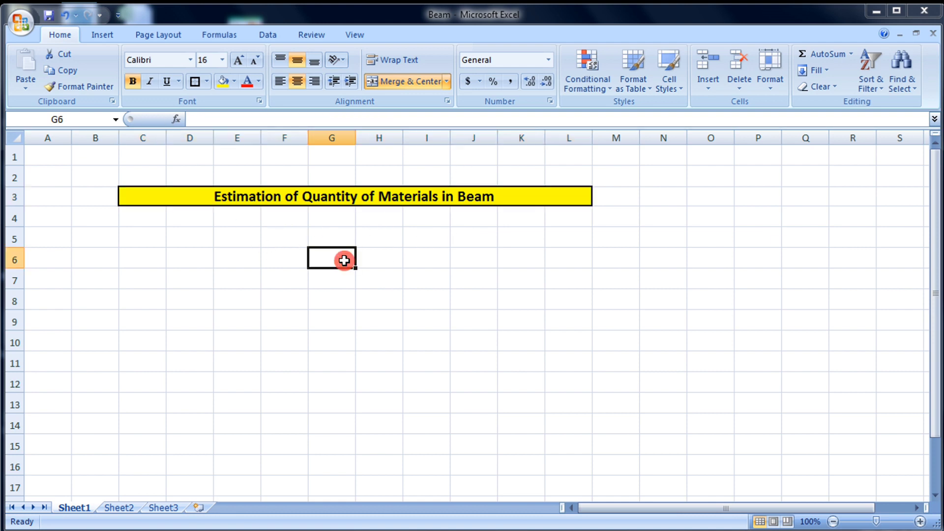
pyautogui.click(262, 251)
pyautogui.click(238, 240)
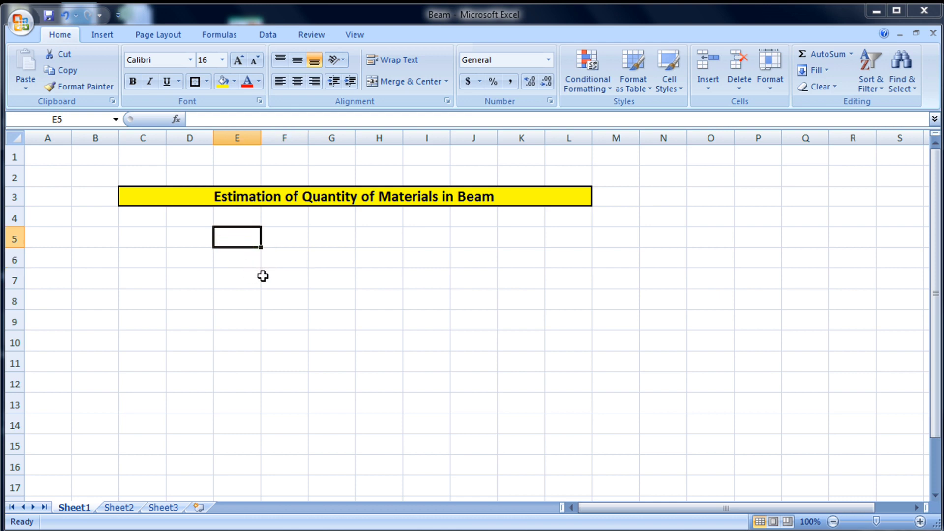
pyautogui.click(340, 275)
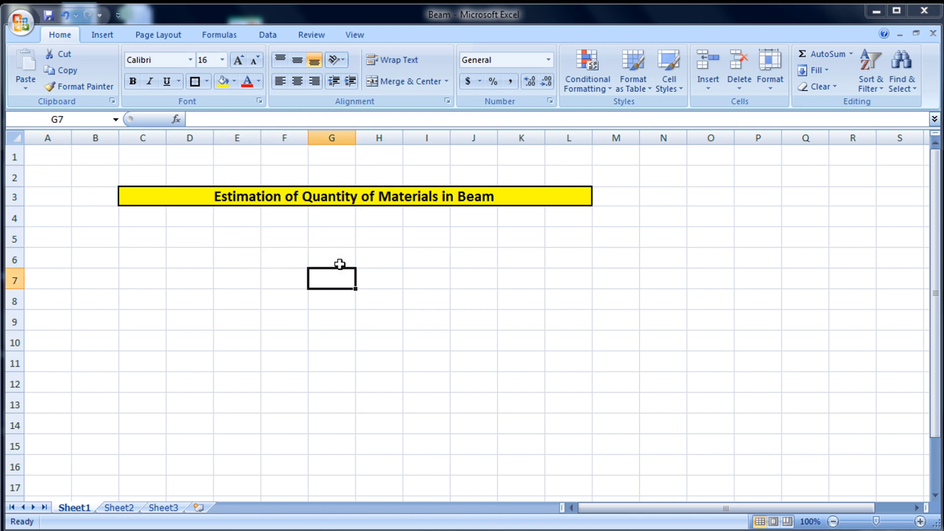
pyautogui.click(339, 258)
pyautogui.click(340, 238)
pyautogui.click(266, 238)
pyautogui.click(238, 238)
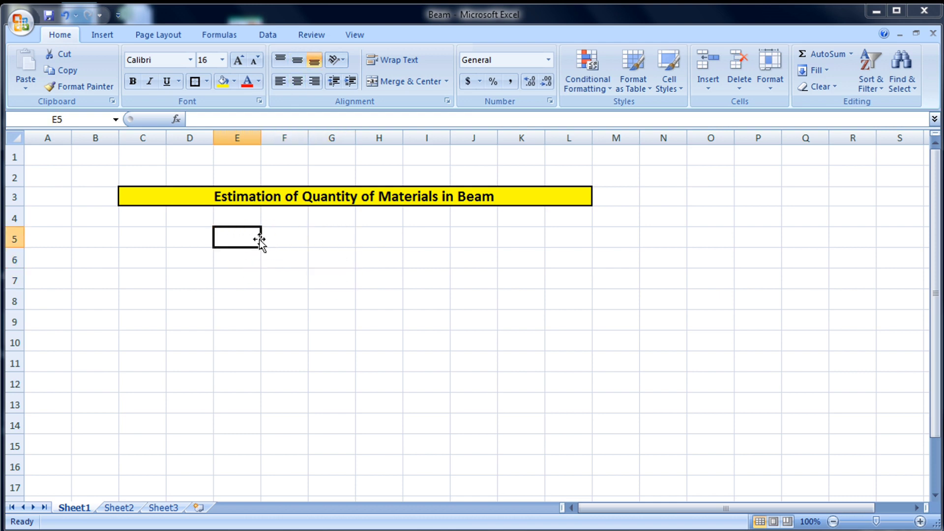
pyautogui.click(318, 244)
pyautogui.click(290, 245)
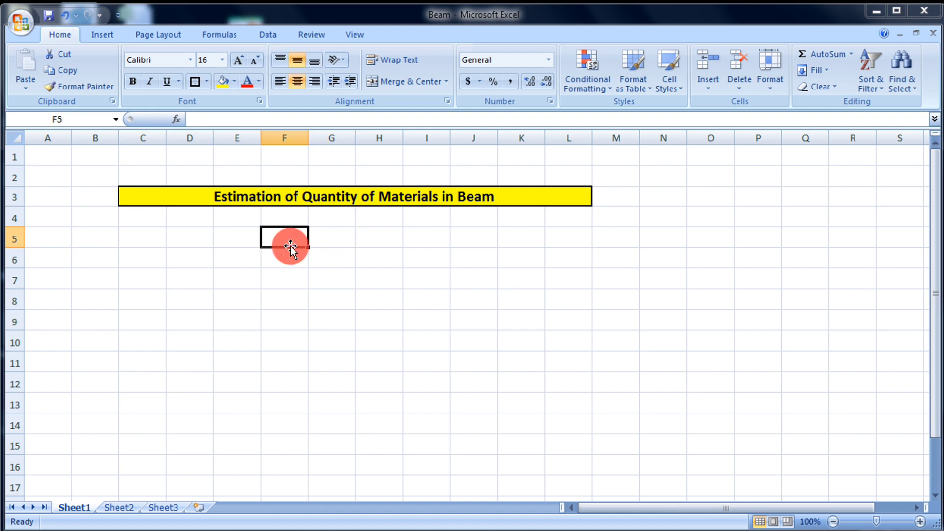
pyautogui.click(377, 242)
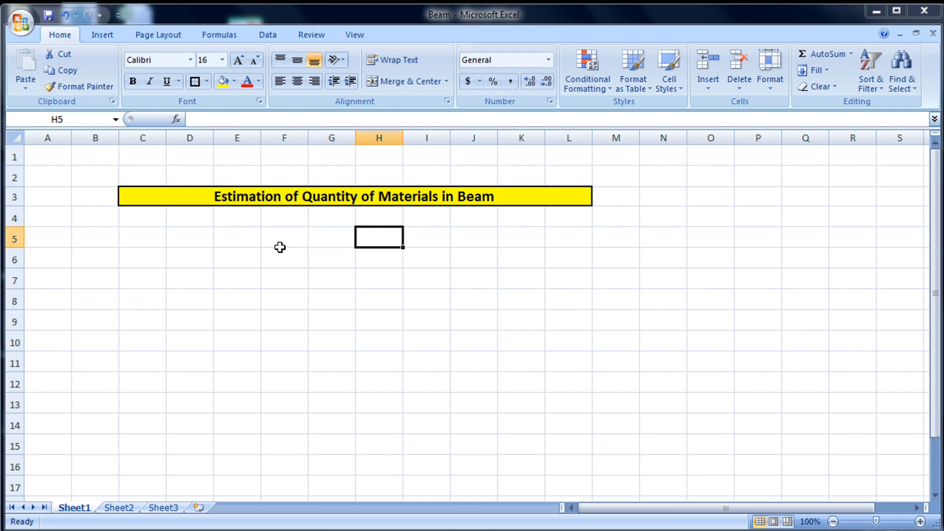
pyautogui.click(325, 242)
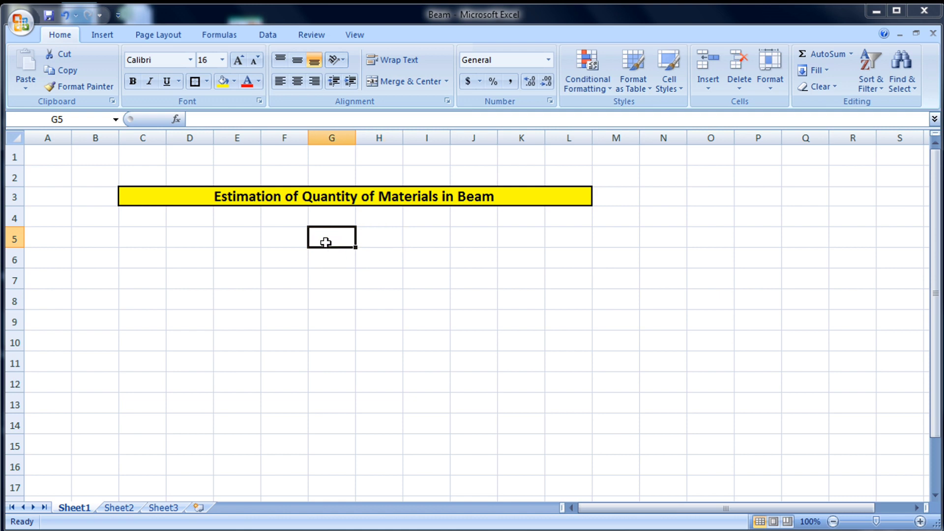
pyautogui.click(237, 242)
pyautogui.click(189, 239)
pyautogui.click(145, 239)
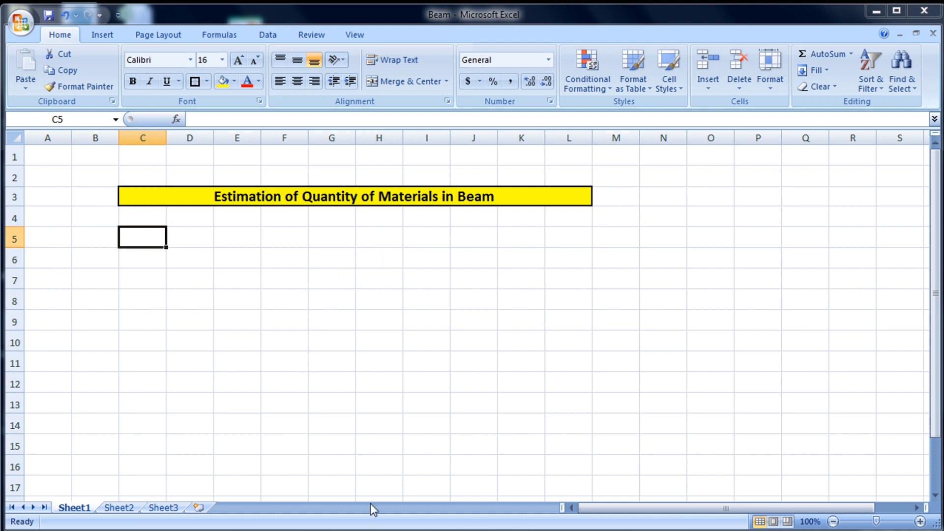
pyautogui.moveTo(344, 522)
pyautogui.click(420, 480)
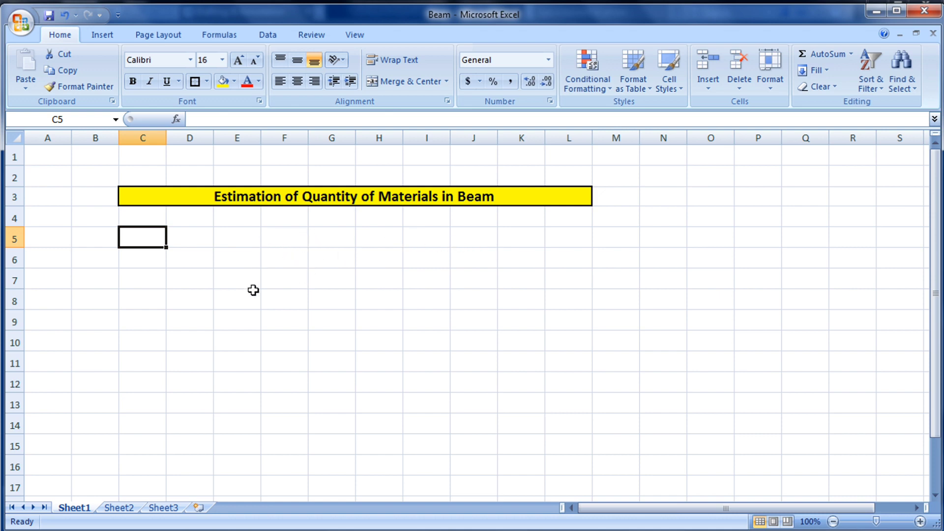
# Enter the headings S.N in C5 and Member in D5.
pyautogui.write('S')
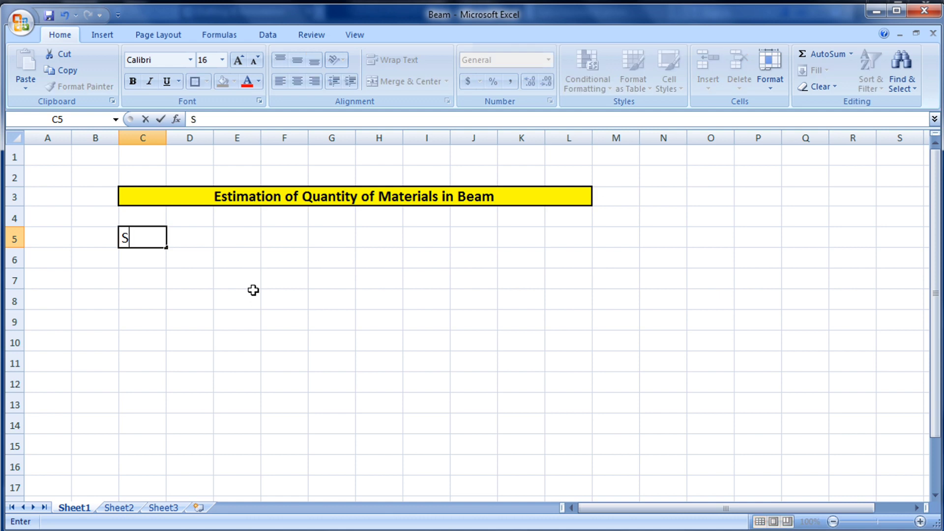
pyautogui.write('.N')
pyautogui.click(197, 234)
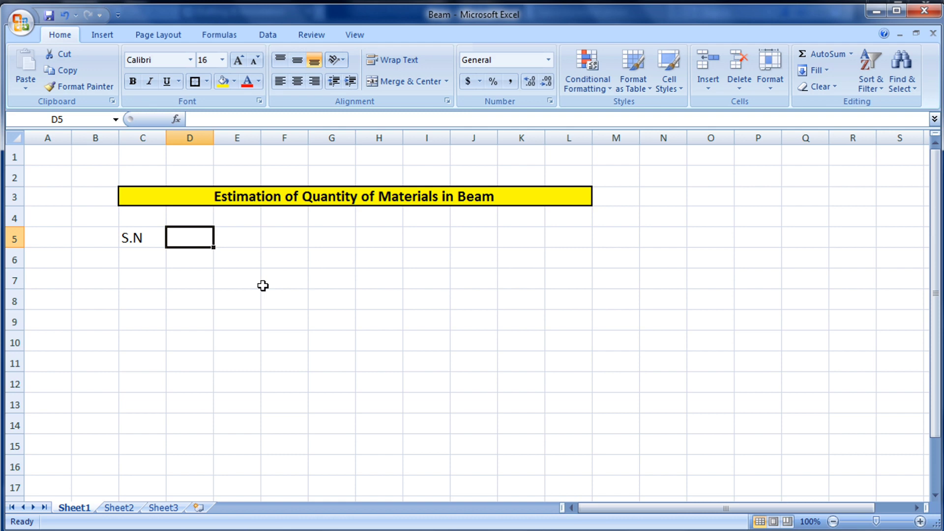
pyautogui.write('Mem')
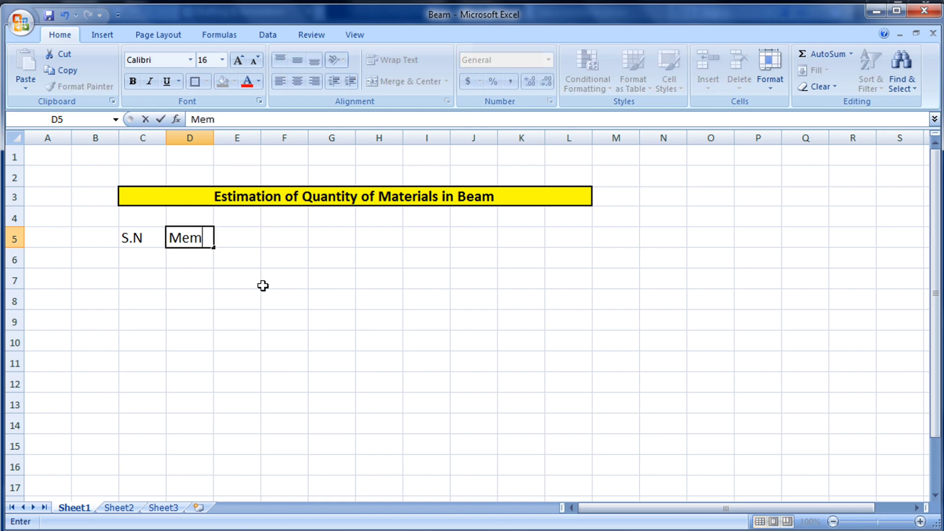
pyautogui.write('ber')
pyautogui.click(262, 286)
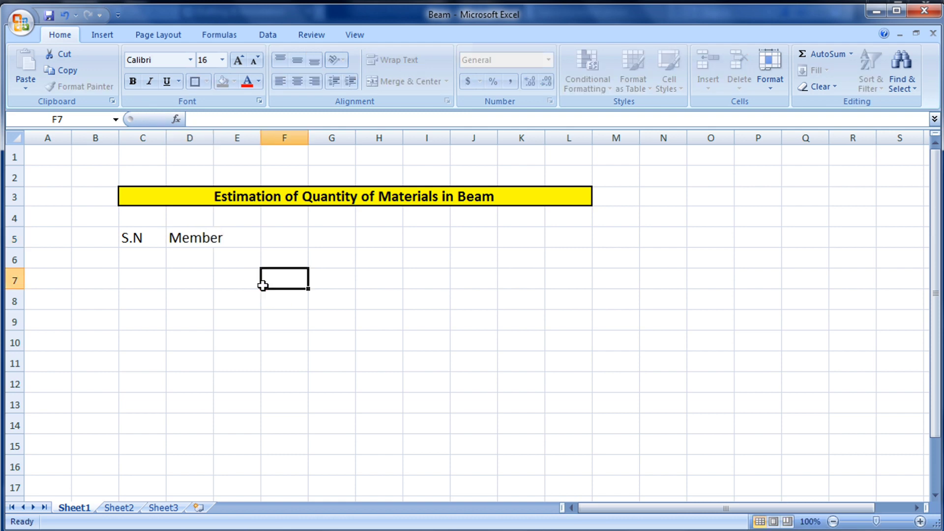
# Widen column D to about 102 pixels so the Member heading fits.
pyautogui.click(245, 344)
pyautogui.click(230, 286)
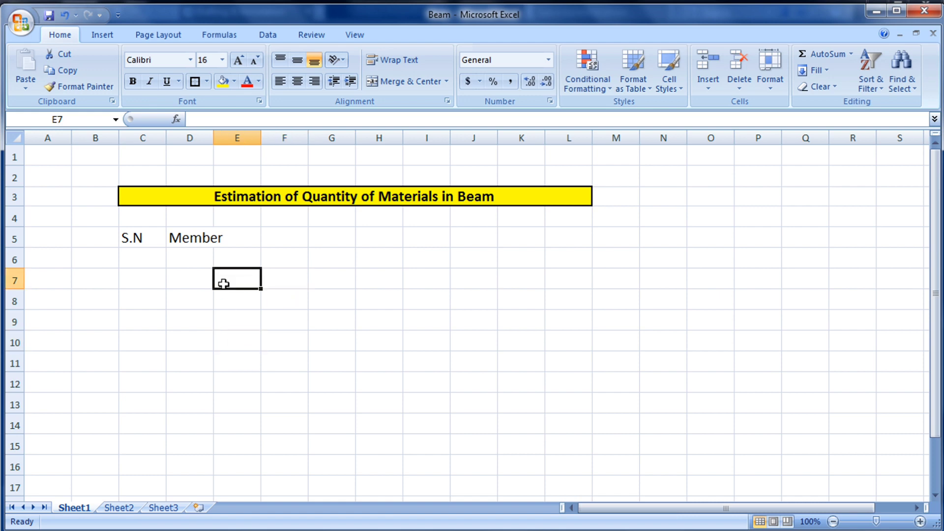
pyautogui.click(194, 288)
pyautogui.click(193, 300)
pyautogui.click(238, 301)
pyautogui.click(321, 304)
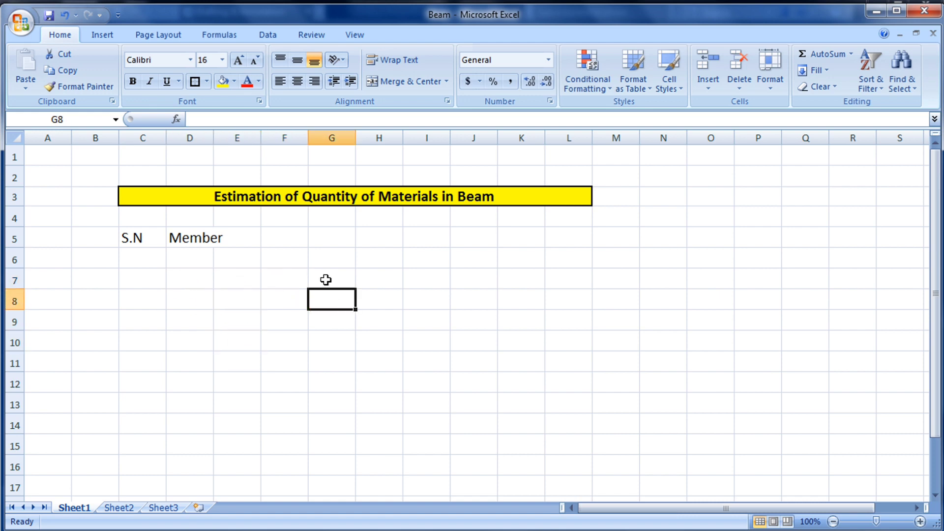
pyautogui.click(326, 278)
pyautogui.click(299, 279)
pyautogui.click(246, 280)
pyautogui.click(245, 309)
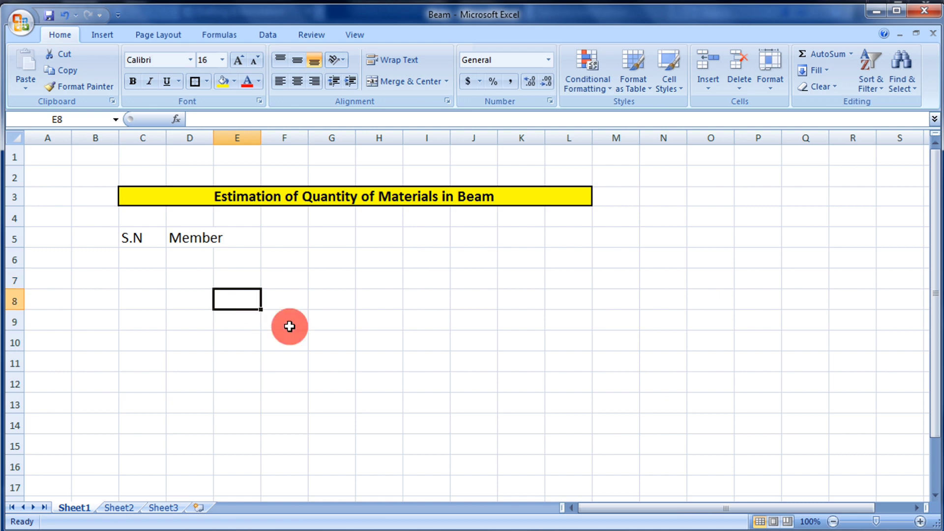
pyautogui.click(295, 305)
pyautogui.click(331, 295)
pyautogui.click(201, 240)
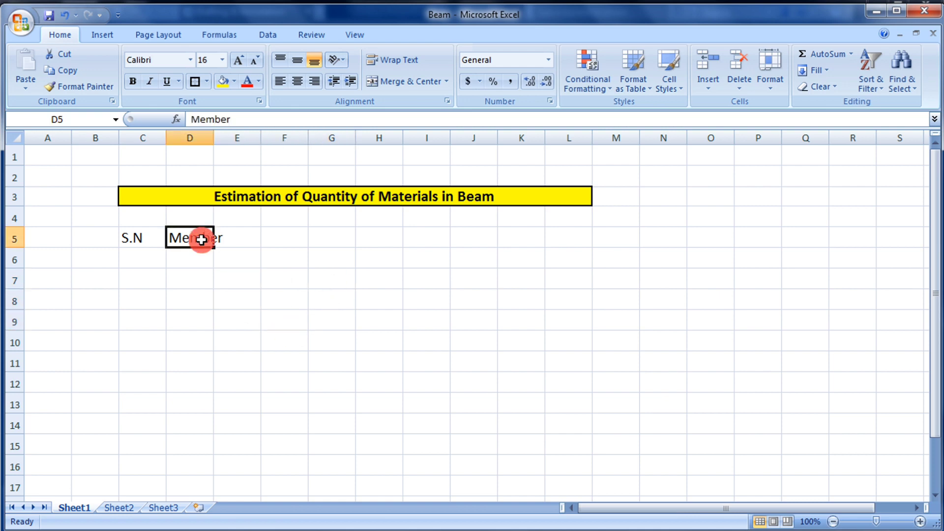
pyautogui.click(241, 237)
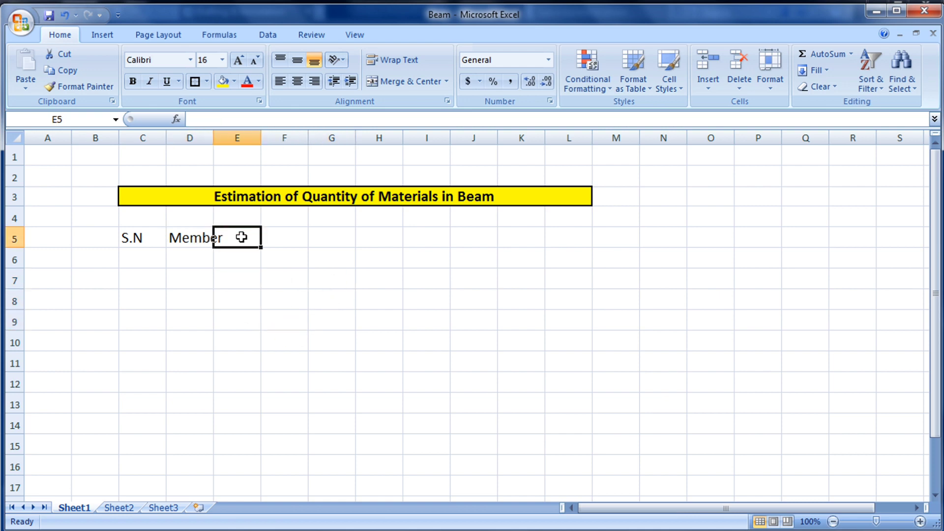
pyautogui.click(247, 278)
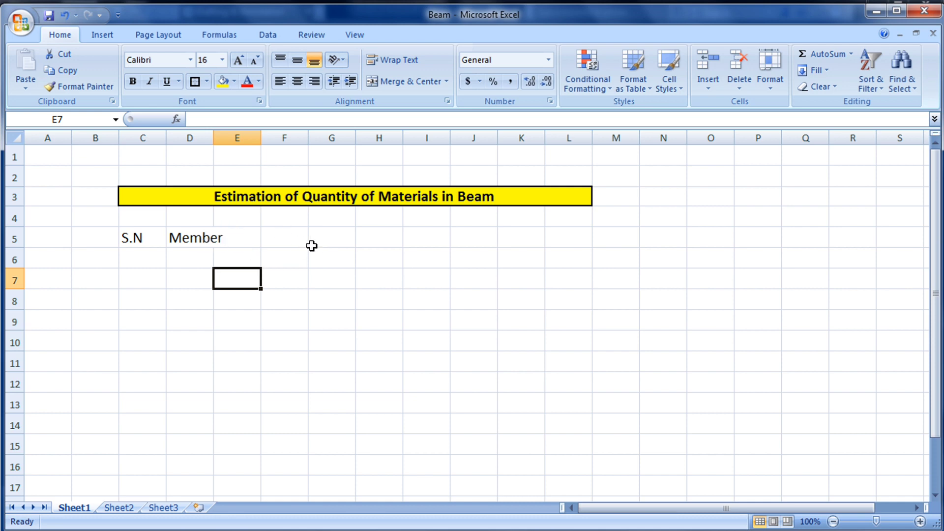
pyautogui.moveTo(215, 134); pyautogui.dragTo(242, 136)
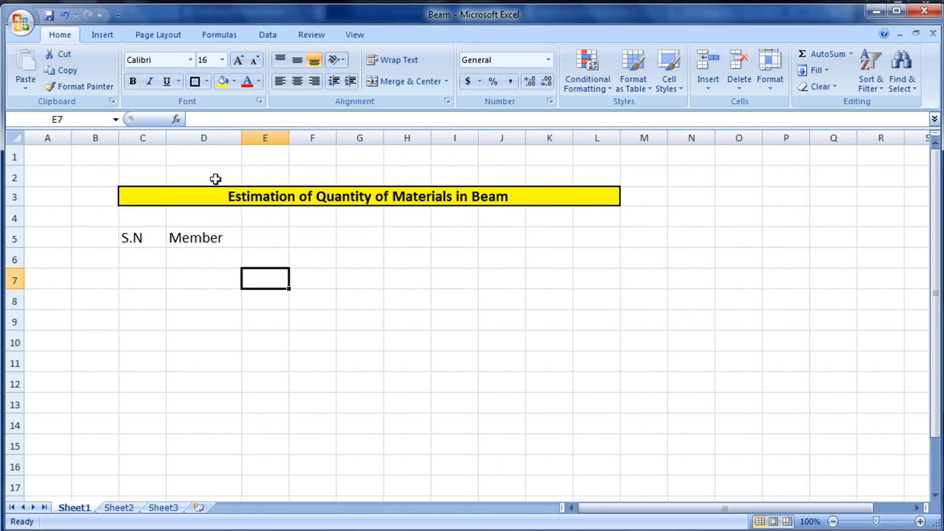
pyautogui.click(226, 236)
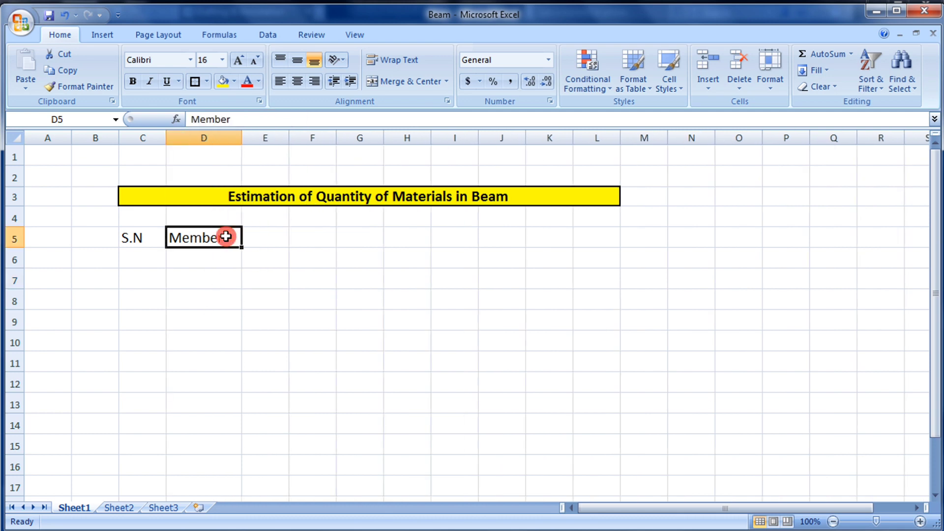
pyautogui.click(226, 295)
pyautogui.click(232, 243)
pyautogui.click(314, 241)
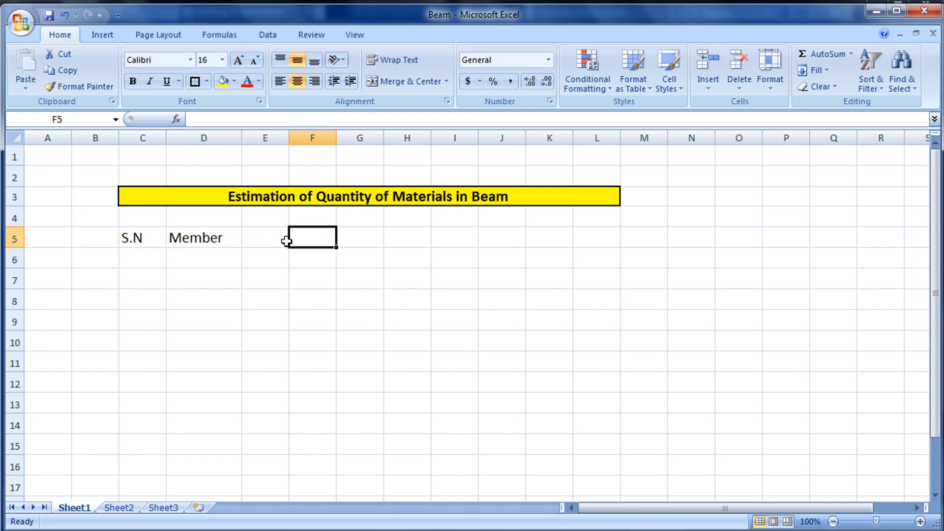
pyautogui.click(214, 241)
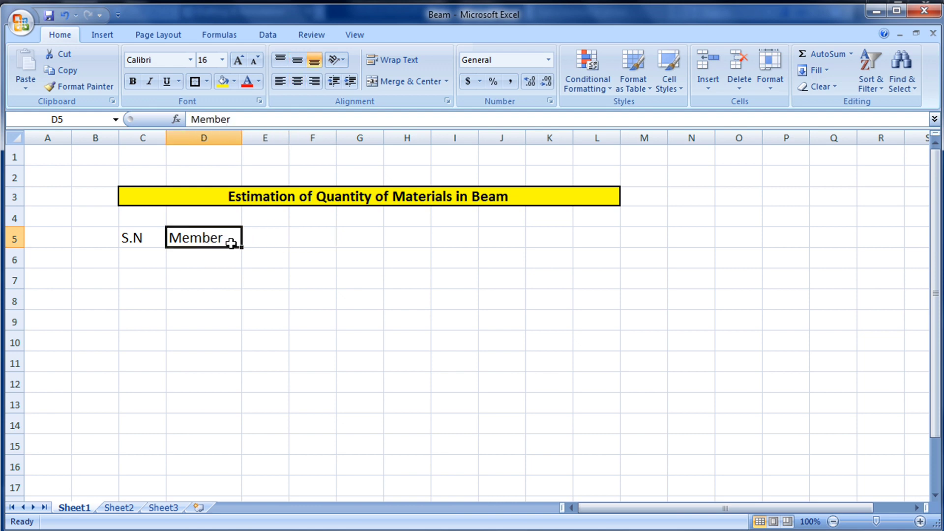
pyautogui.click(260, 246)
pyautogui.click(145, 240)
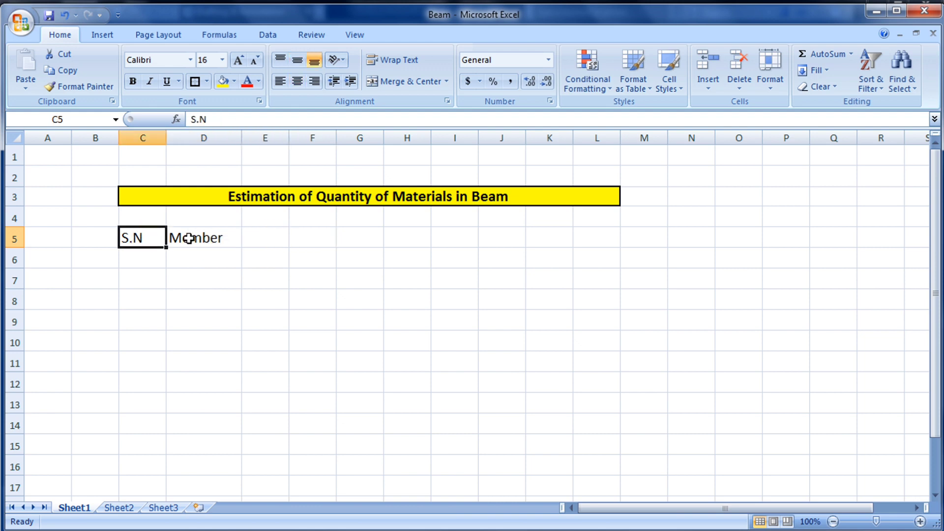
pyautogui.click(188, 238)
pyautogui.click(249, 239)
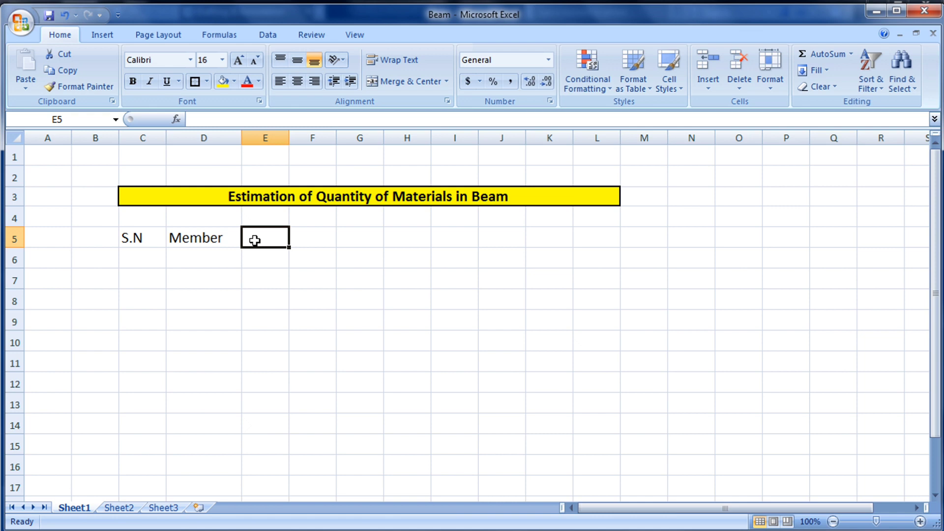
# Enter Length in E5 and Width in F5, widening column E slightly.
pyautogui.write('Length')
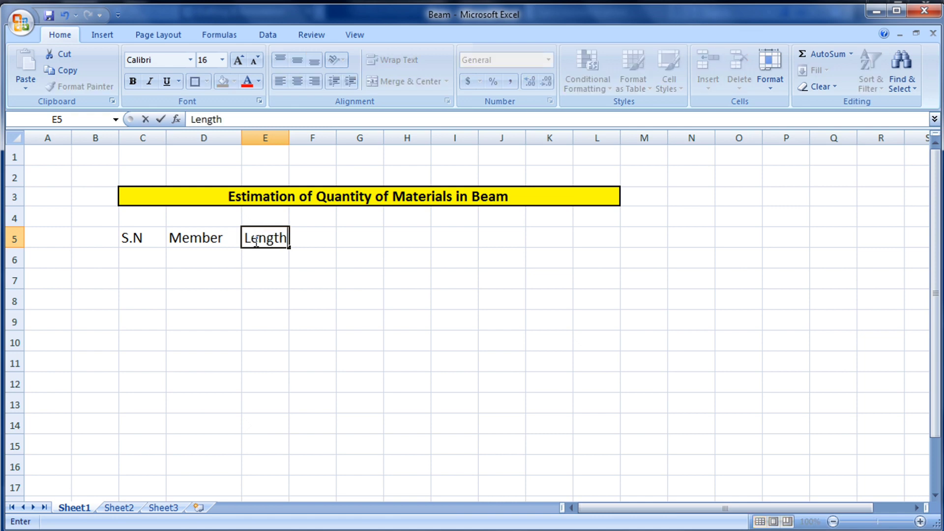
pyautogui.click(290, 139)
pyautogui.moveTo(289, 140); pyautogui.dragTo(297, 140)
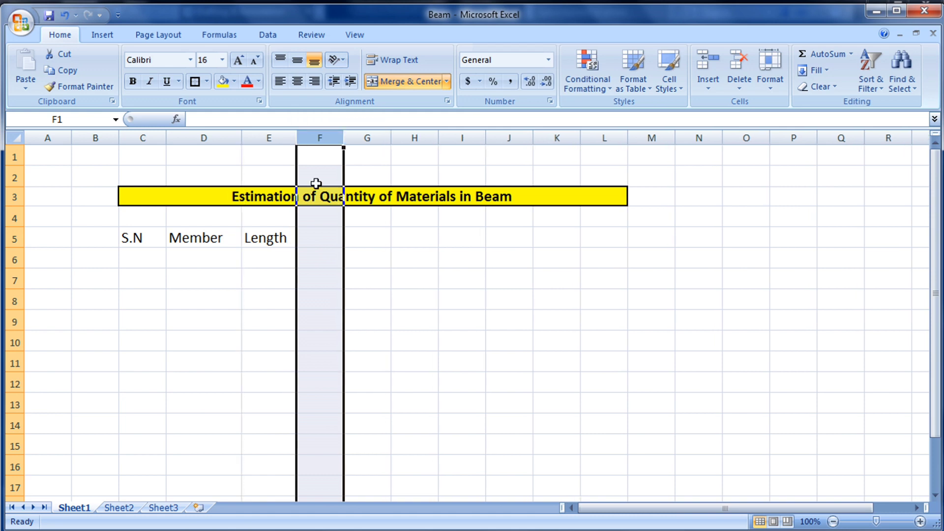
pyautogui.click(325, 234)
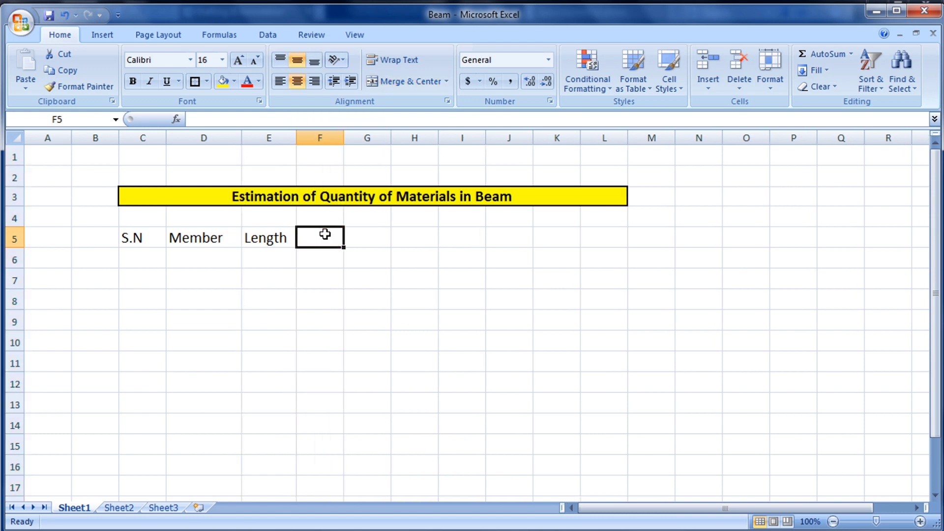
pyautogui.write('Width')
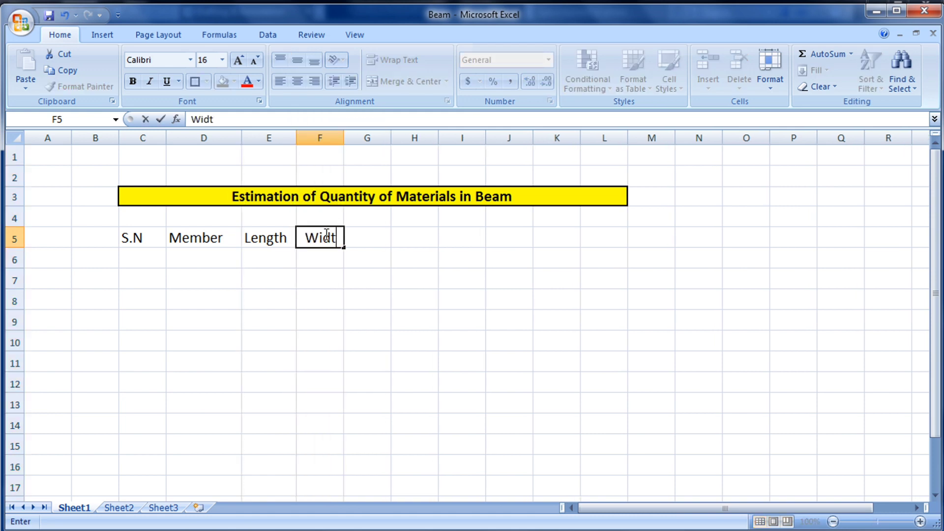
pyautogui.click(353, 245)
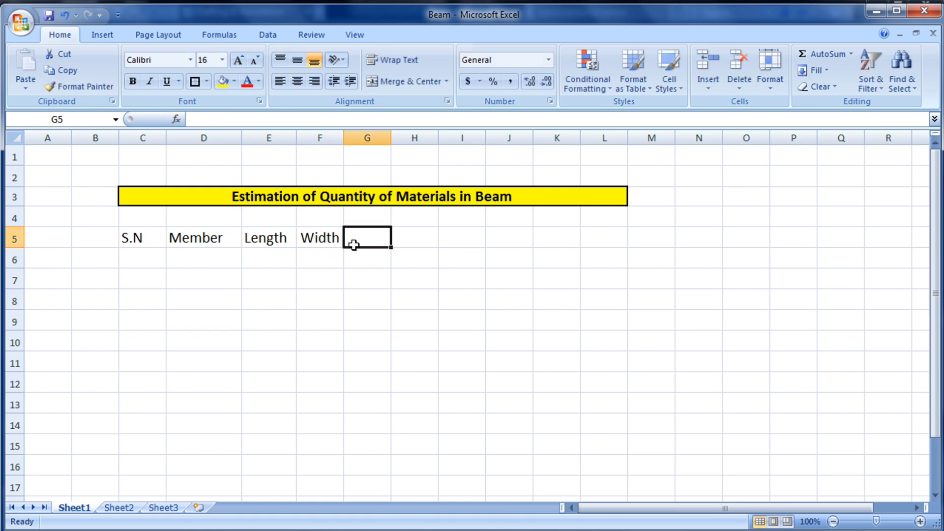
# Add the Height heading in G5 and Quantity in H5.
pyautogui.write('Hei')
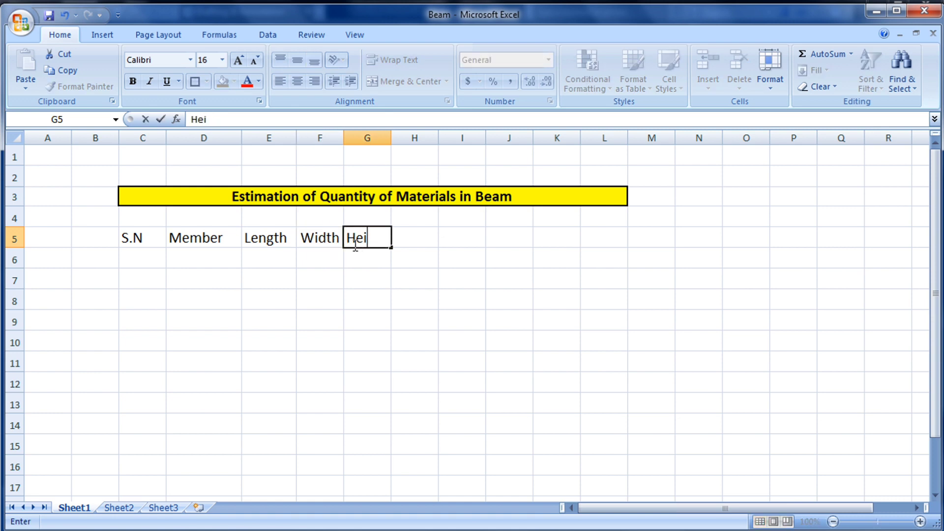
pyautogui.write('ght')
pyautogui.click(411, 237)
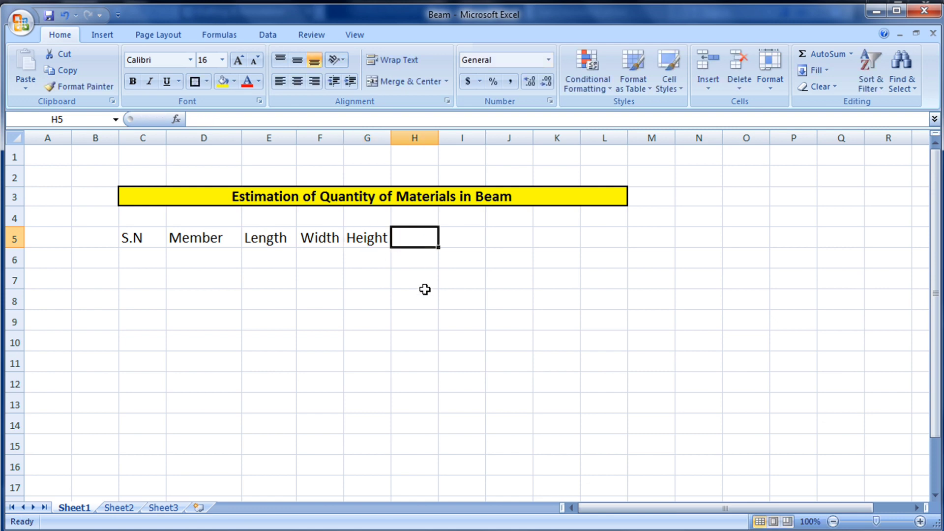
pyautogui.write('Q')
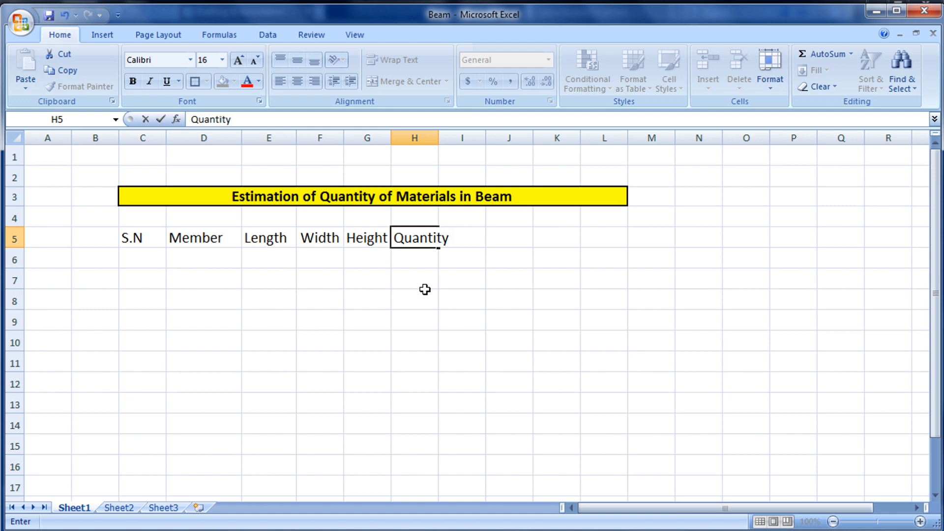
pyautogui.write('uantity')
pyautogui.click(442, 298)
pyautogui.click(416, 239)
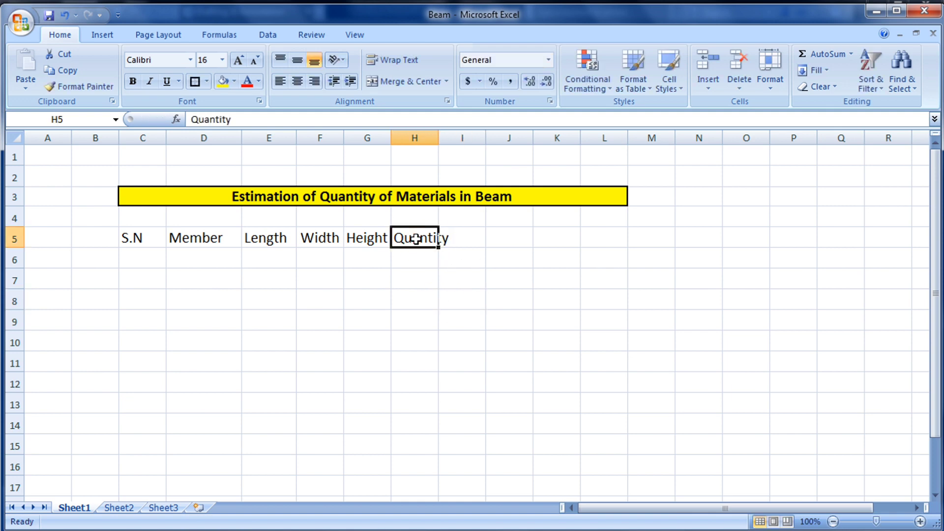
pyautogui.click(461, 238)
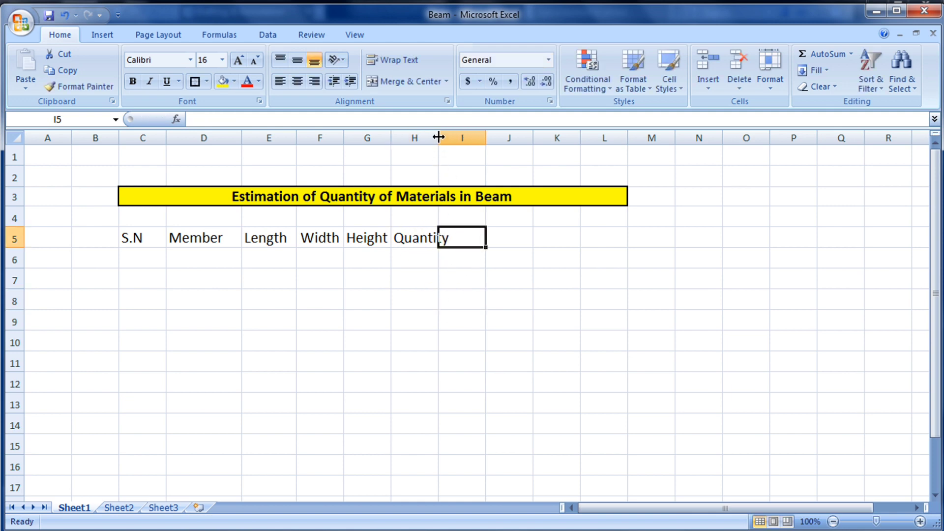
# Widen columns H and G so the Quantity and Height headings fit fully.
pyautogui.moveTo(438, 137); pyautogui.dragTo(462, 137)
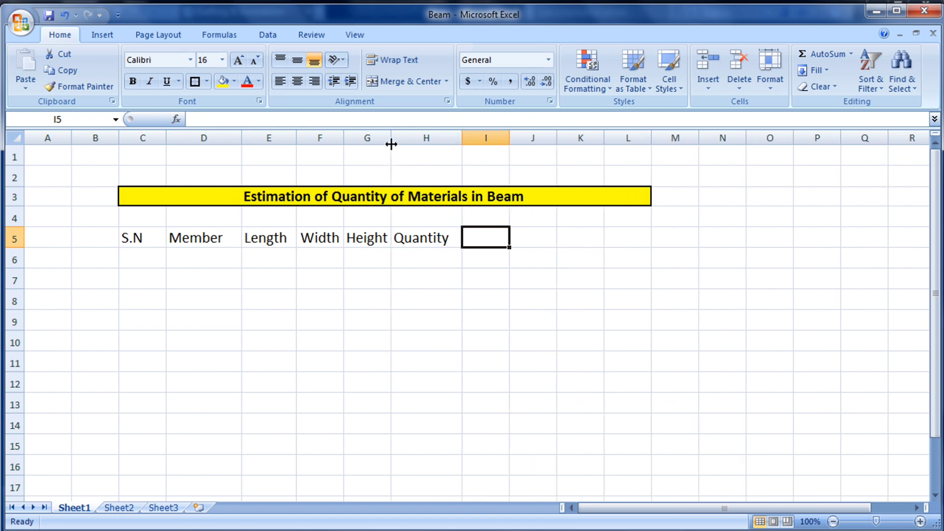
pyautogui.moveTo(391, 144); pyautogui.dragTo(406, 137)
pyautogui.press('Down')
pyautogui.press('Down')
pyautogui.press('Down')
pyautogui.press('Down')
pyautogui.press('Down')
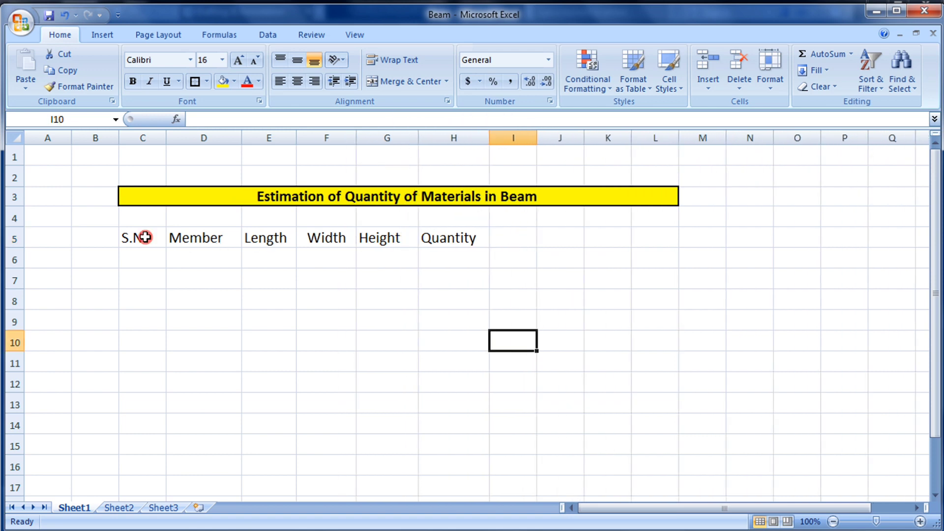
pyautogui.moveTo(145, 237); pyautogui.dragTo(440, 238)
pyautogui.click(440, 316)
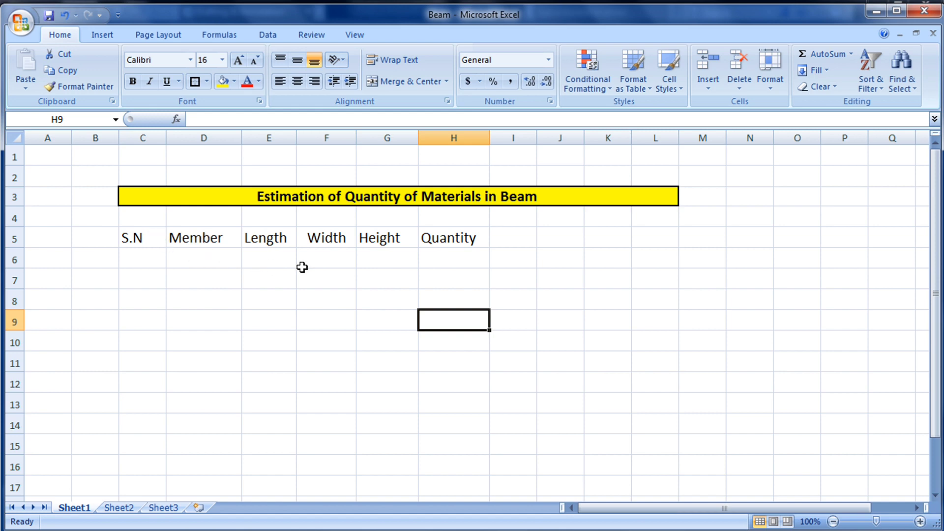
# Centre-align the header row C5:H5, S.N through Quantity.
pyautogui.click(161, 240)
pyautogui.moveTo(160, 241); pyautogui.dragTo(447, 238)
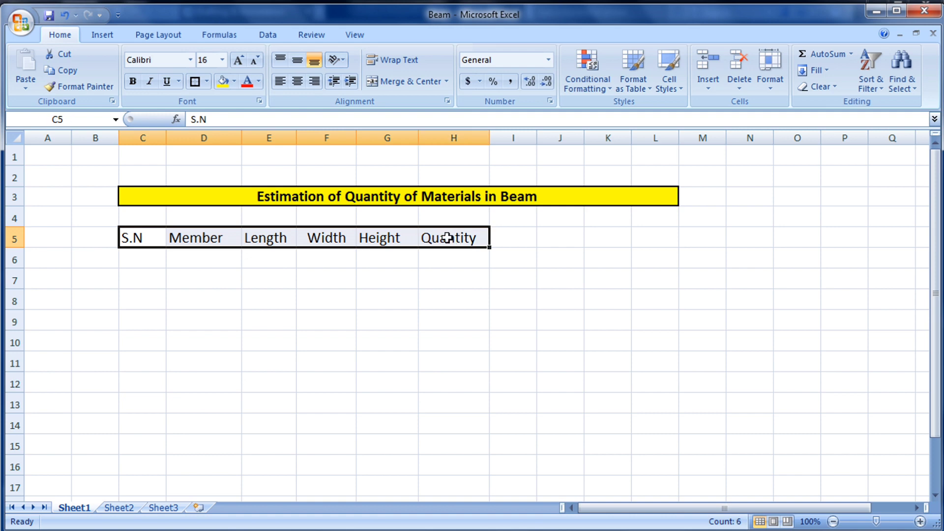
pyautogui.click(299, 81)
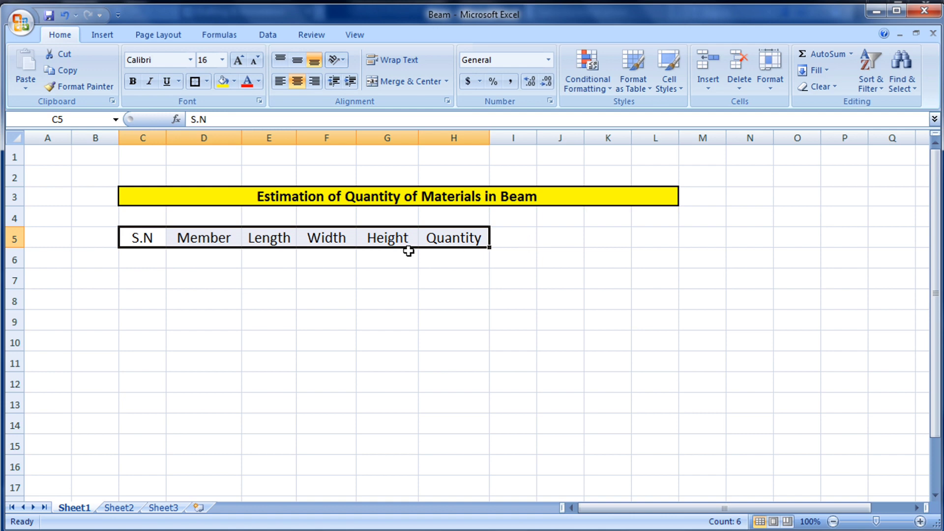
pyautogui.click(281, 258)
pyautogui.click(337, 267)
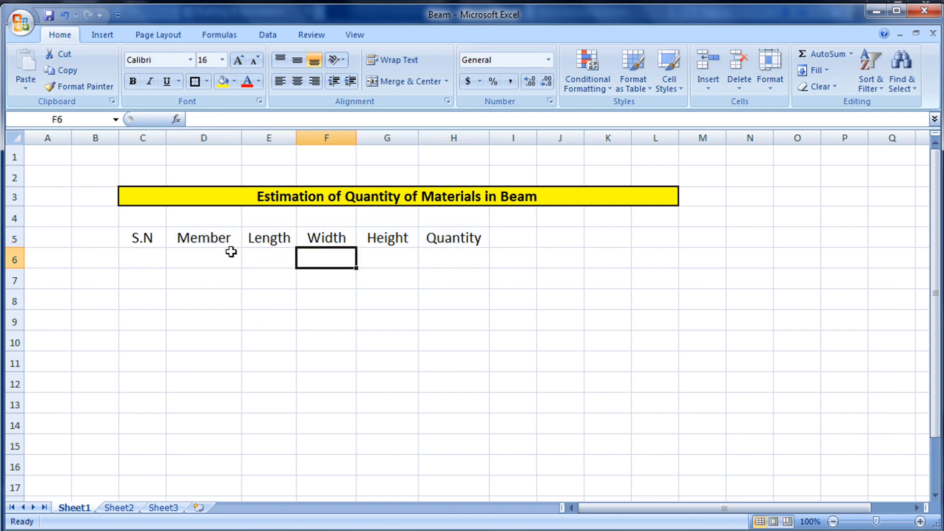
pyautogui.click(142, 260)
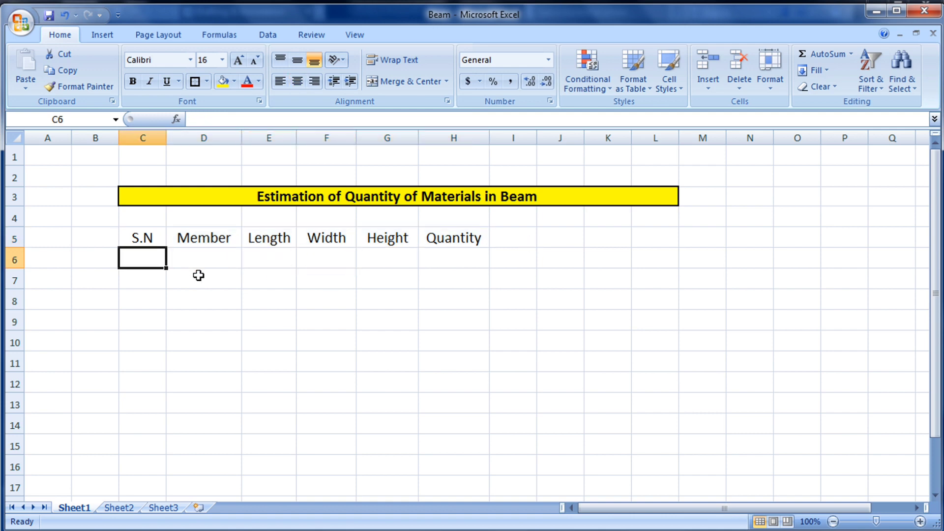
# Enter serial number 1 in C6 and member Beam in D6.
pyautogui.write('1.')
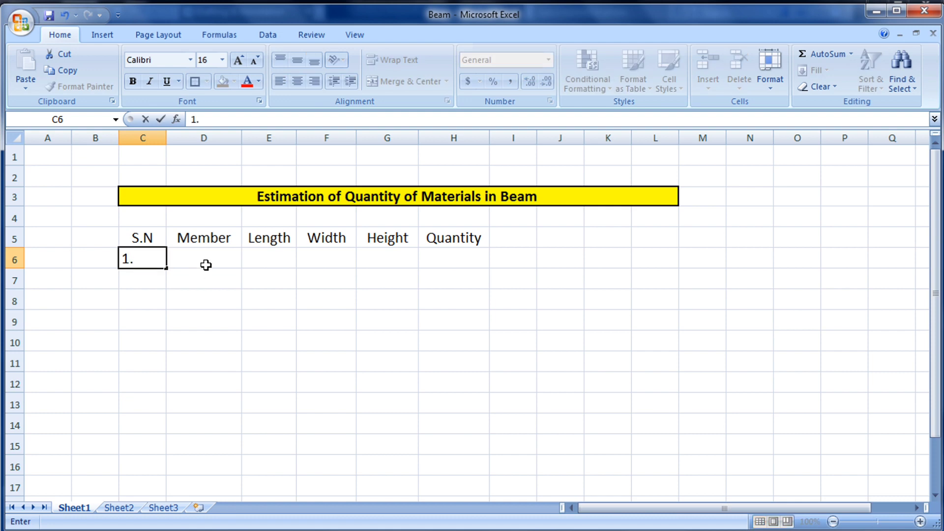
pyautogui.click(206, 263)
pyautogui.write('Be')
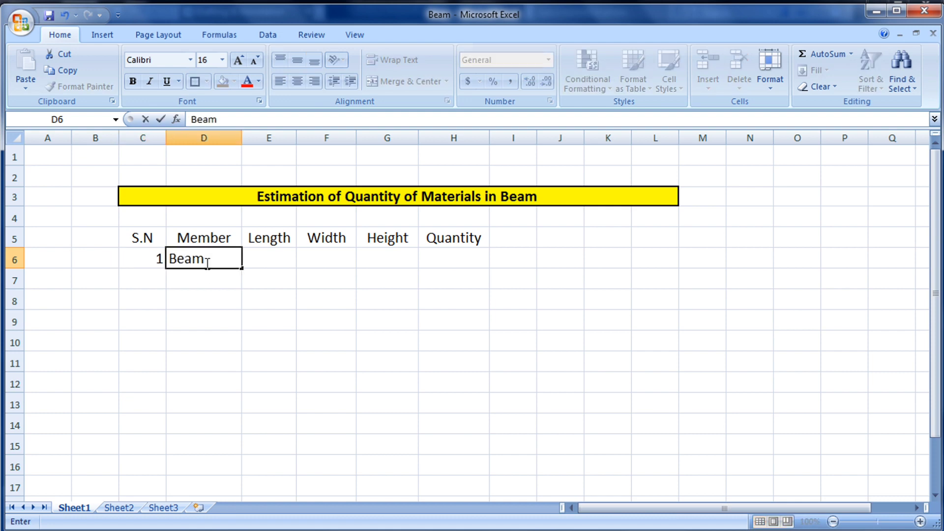
pyautogui.write('am')
pyautogui.click(215, 281)
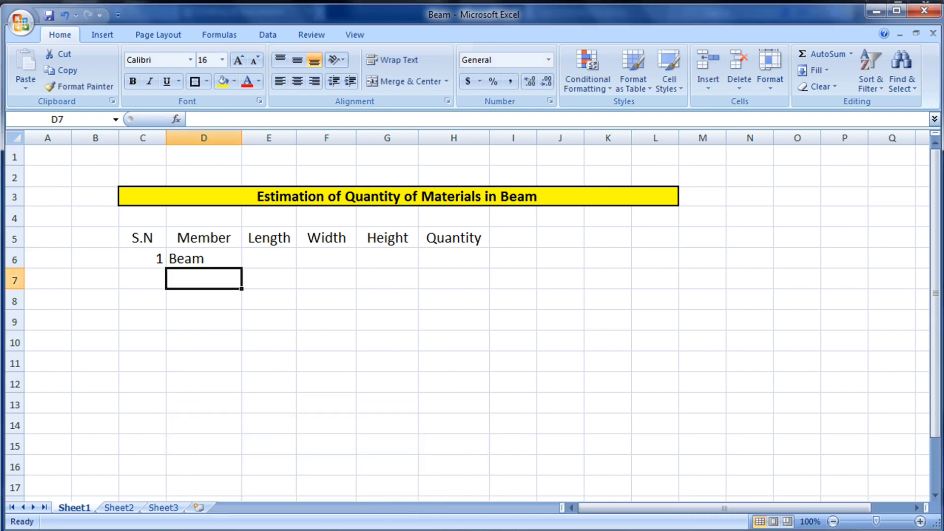
pyautogui.click(403, 506)
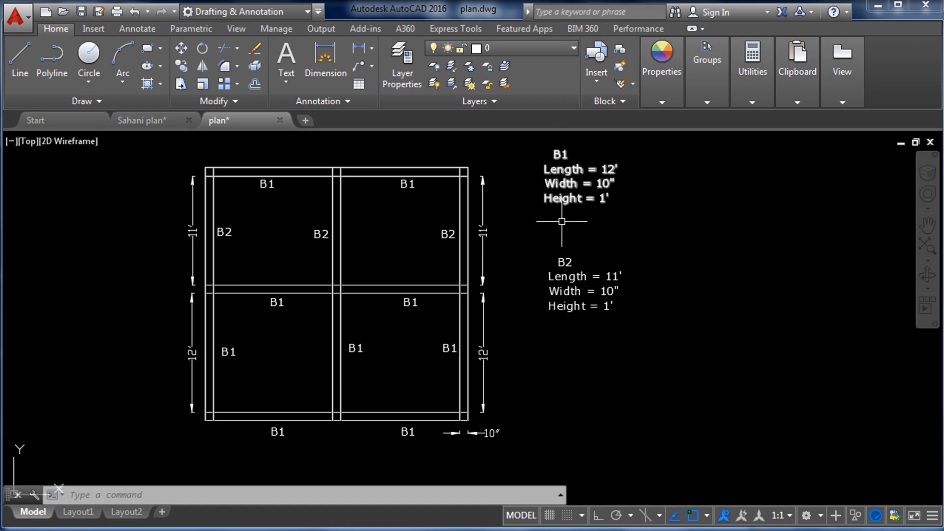
pyautogui.click(369, 506)
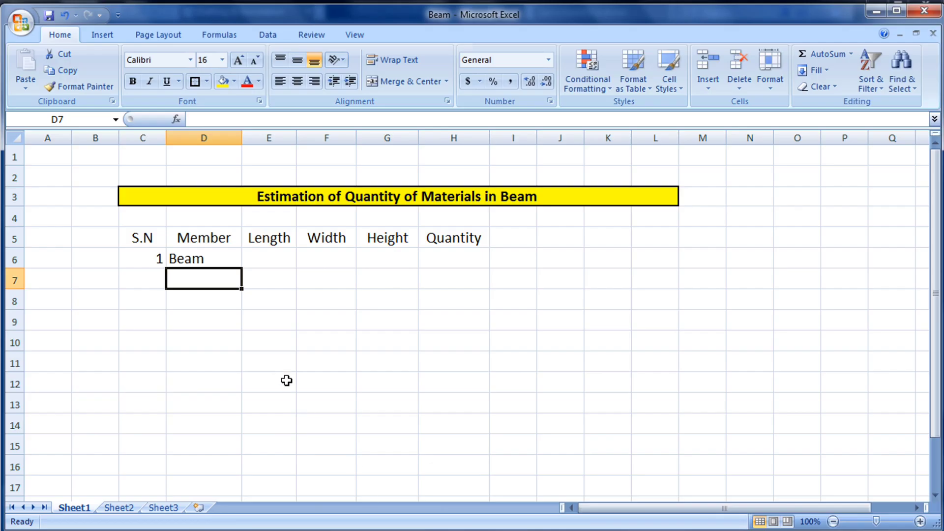
# List members B1 and B2 in D7 and D8, then bring up the AutoCAD plan.
pyautogui.write('B1')
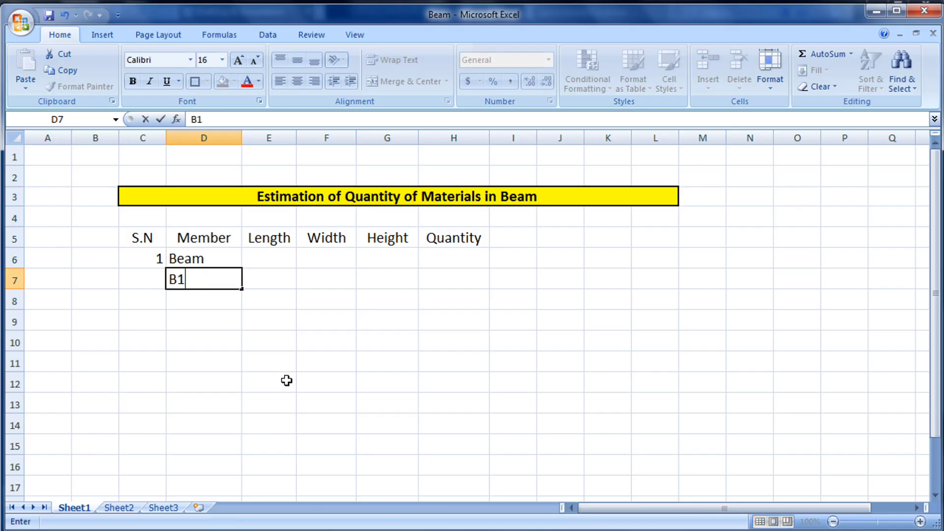
pyautogui.click(221, 301)
pyautogui.write('B2')
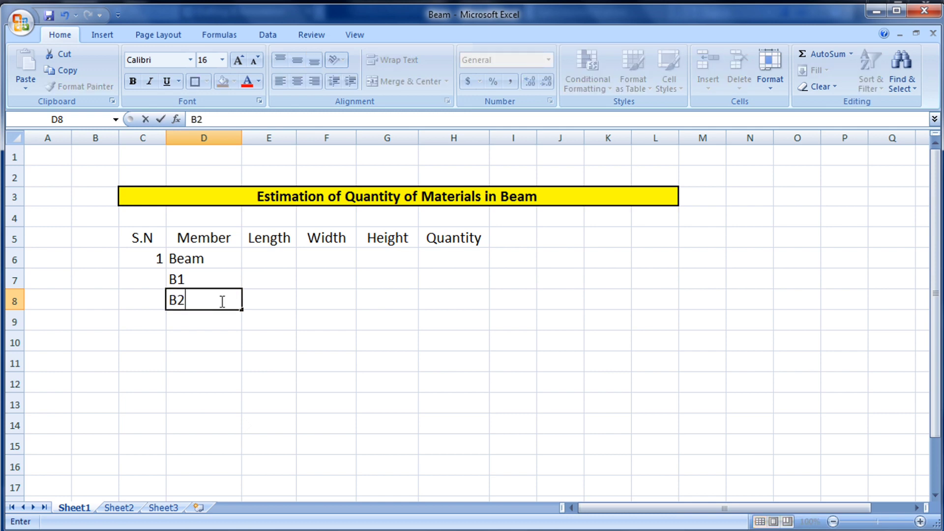
pyautogui.click(281, 344)
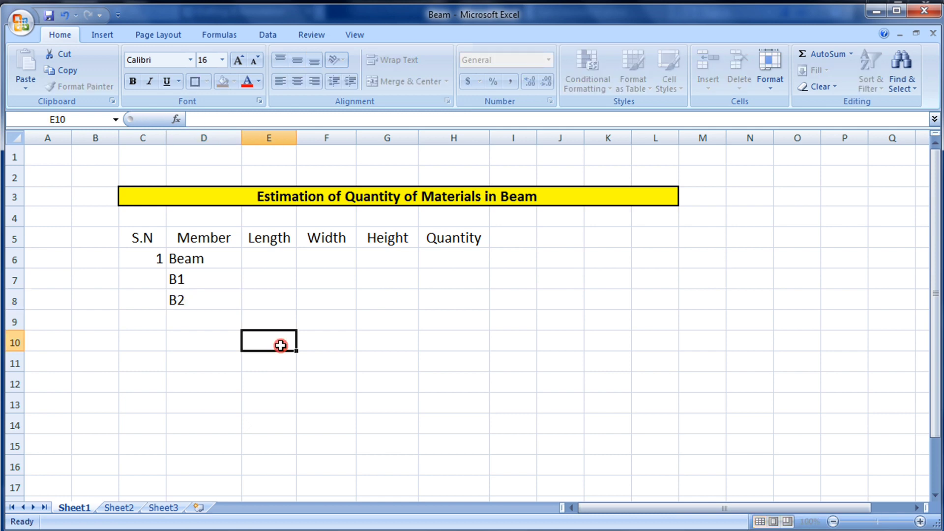
pyautogui.click(273, 272)
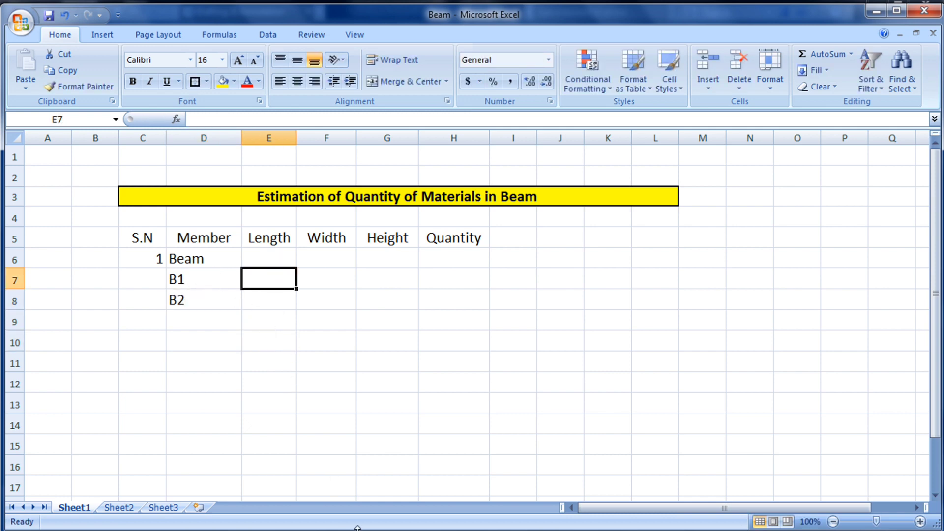
pyautogui.moveTo(337, 521)
pyautogui.click(434, 471)
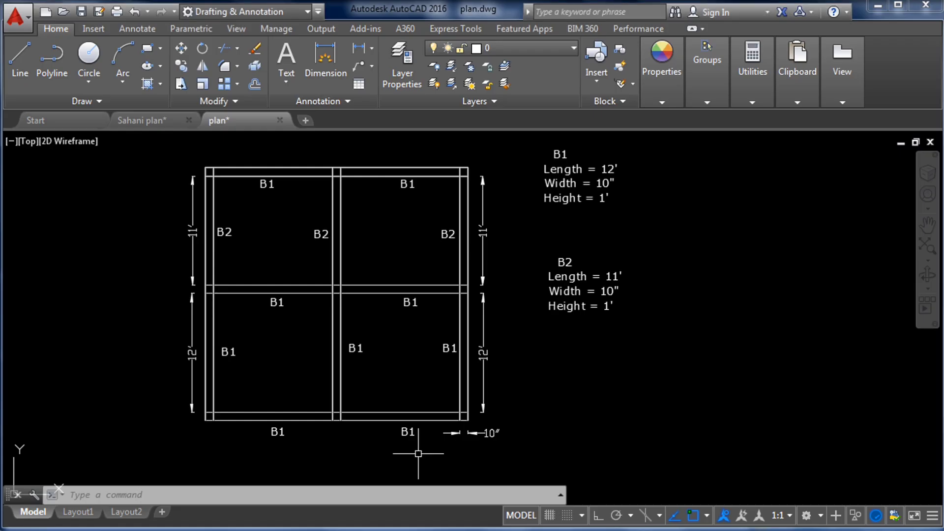
# Add a 12' linear dimension above the top edge of the upper-right bay.
pyautogui.click(359, 48)
pyautogui.click(340, 168)
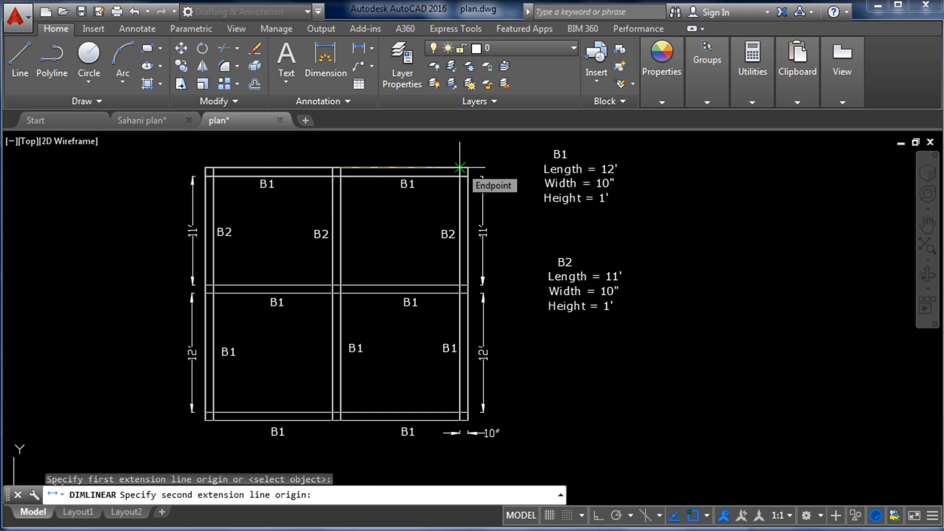
pyautogui.click(460, 168)
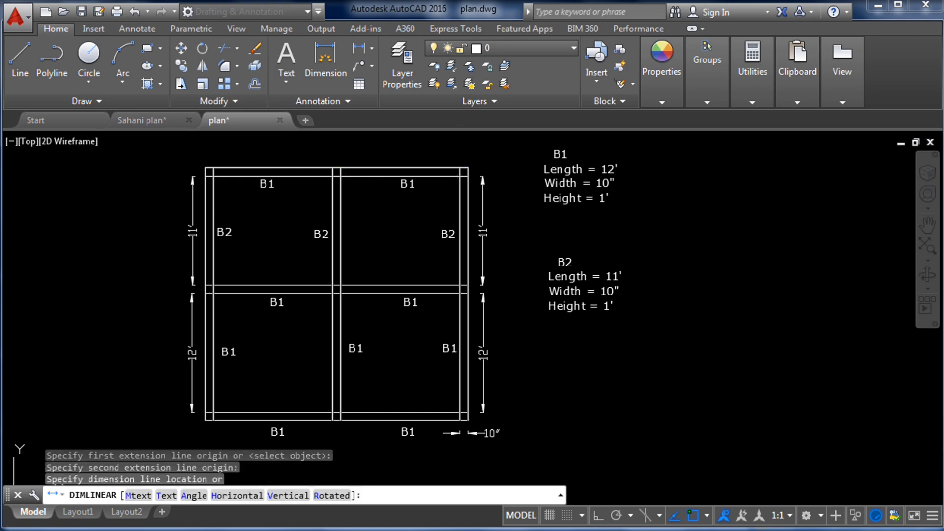
pyautogui.click(399, 156)
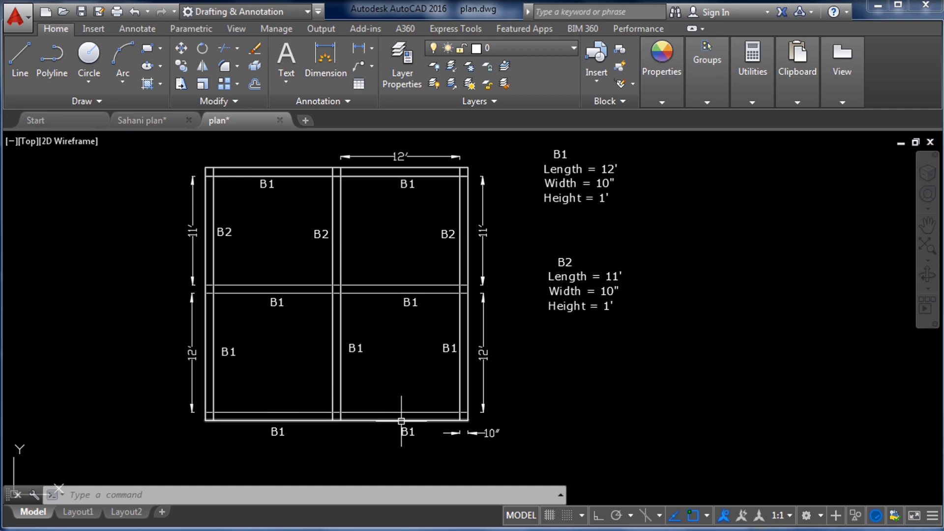
pyautogui.click(377, 457)
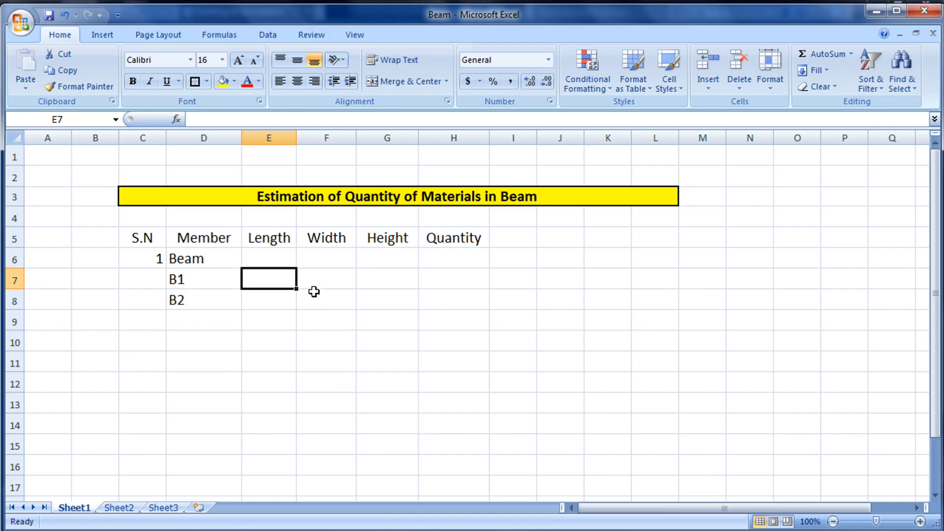
# Read B1 on the AutoCAD plan and enter its length of 12 in E7.
pyautogui.press('super+Down')
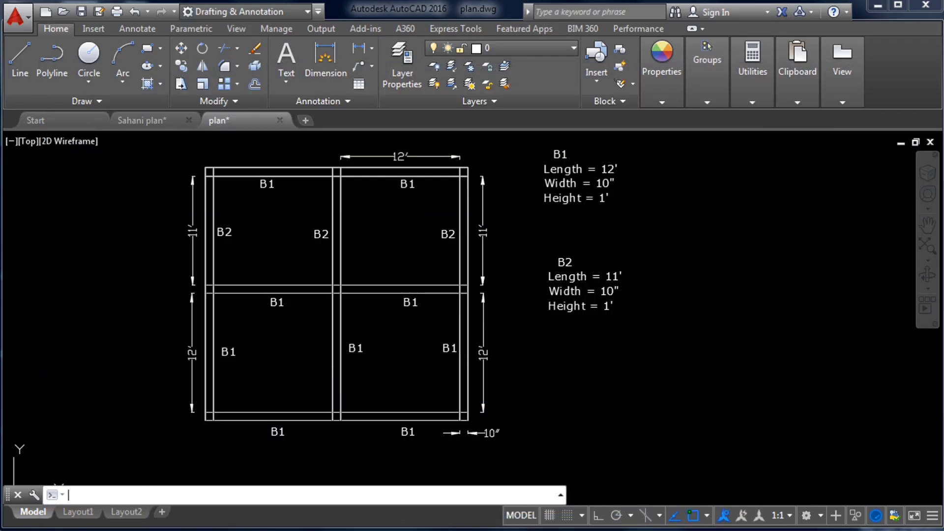
pyautogui.hotkey('alt', 'Tab')
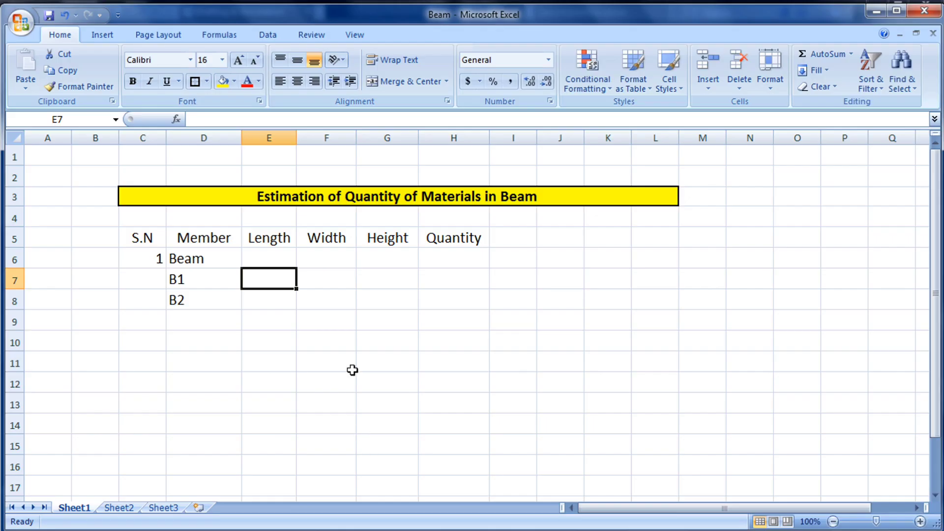
pyautogui.write('12')
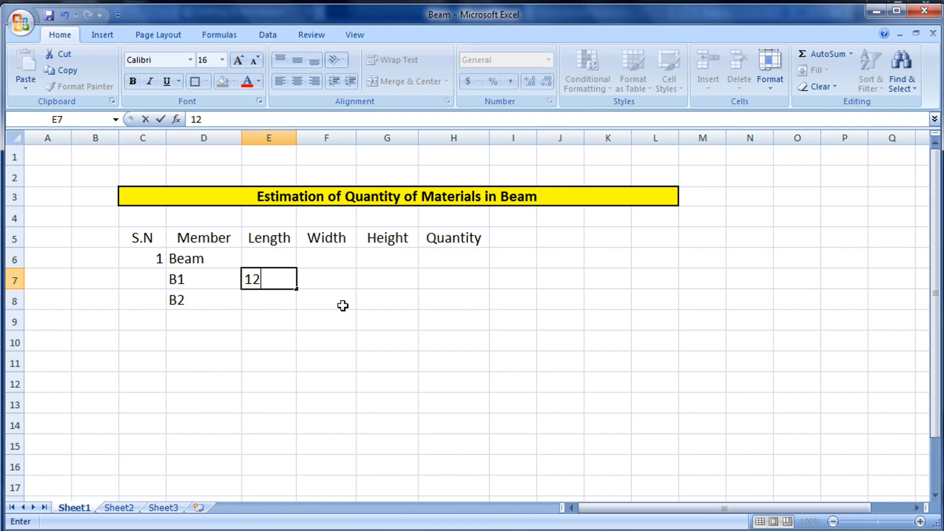
pyautogui.click(334, 280)
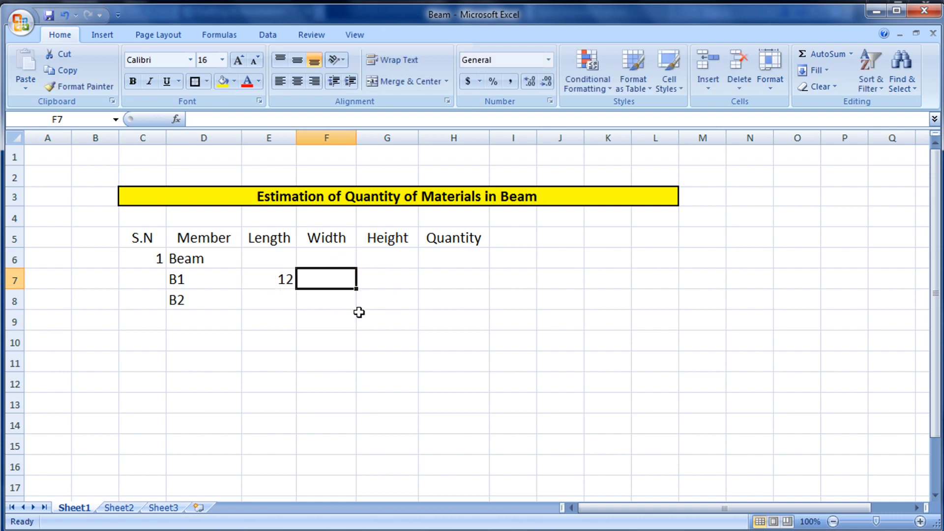
# Recheck the plan dimensions and select B1's empty width cell F7.
pyautogui.hotkey('alt', 'Tab')
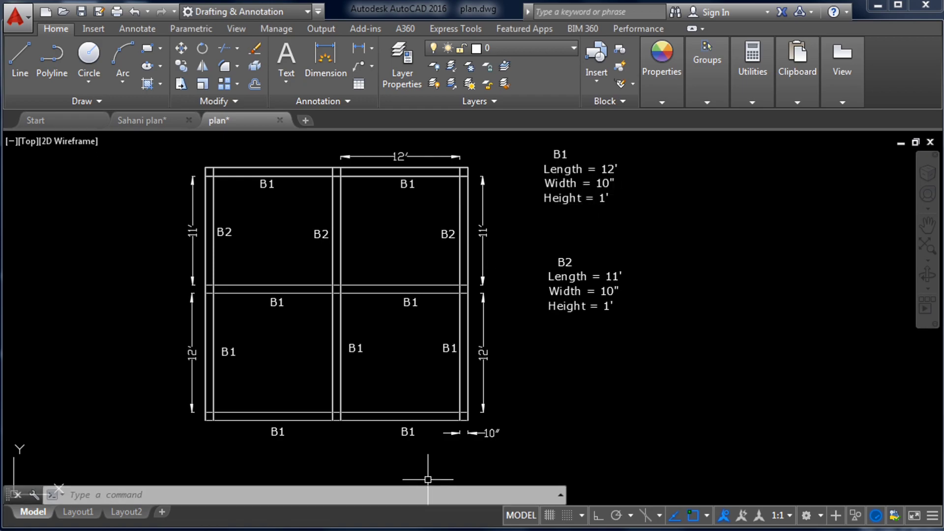
pyautogui.hotkey('alt', 'Tab')
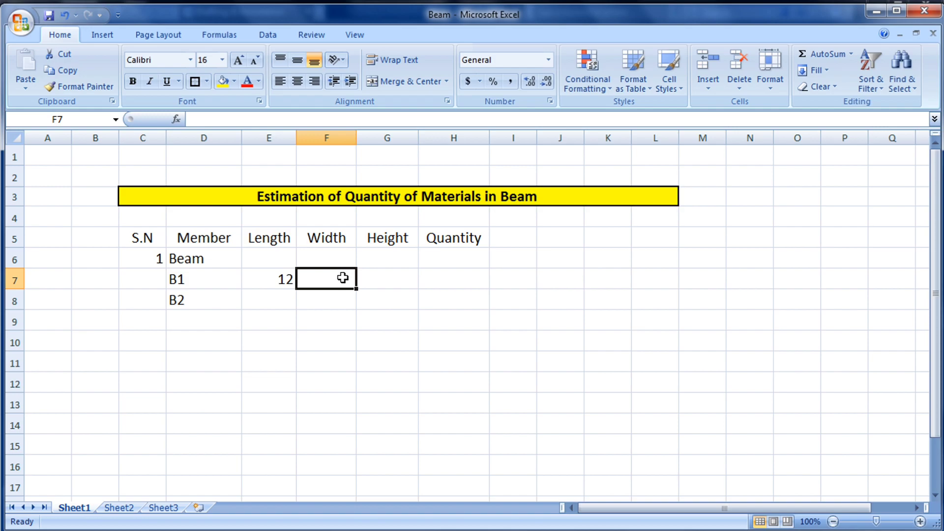
pyautogui.hotkey('alt', 'Tab')
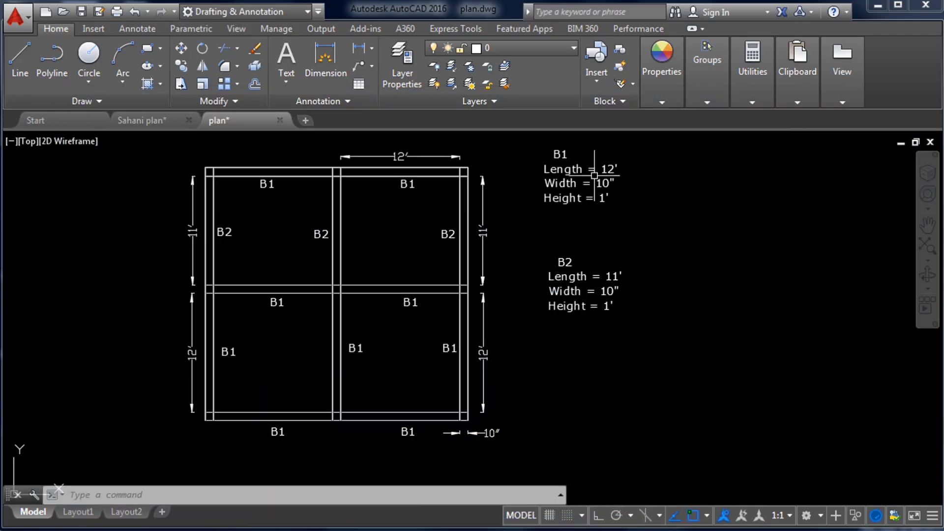
pyautogui.hotkey('alt', 'Tab')
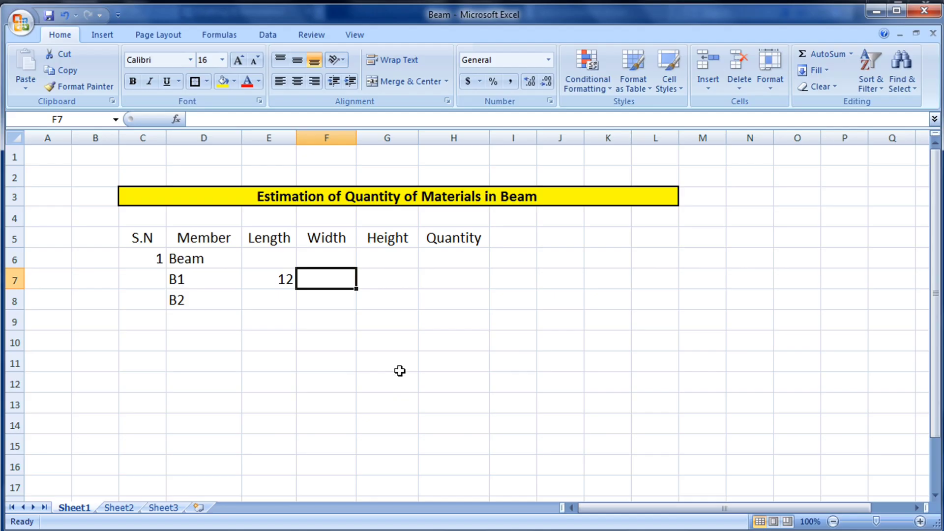
pyautogui.click(277, 239)
pyautogui.click(285, 278)
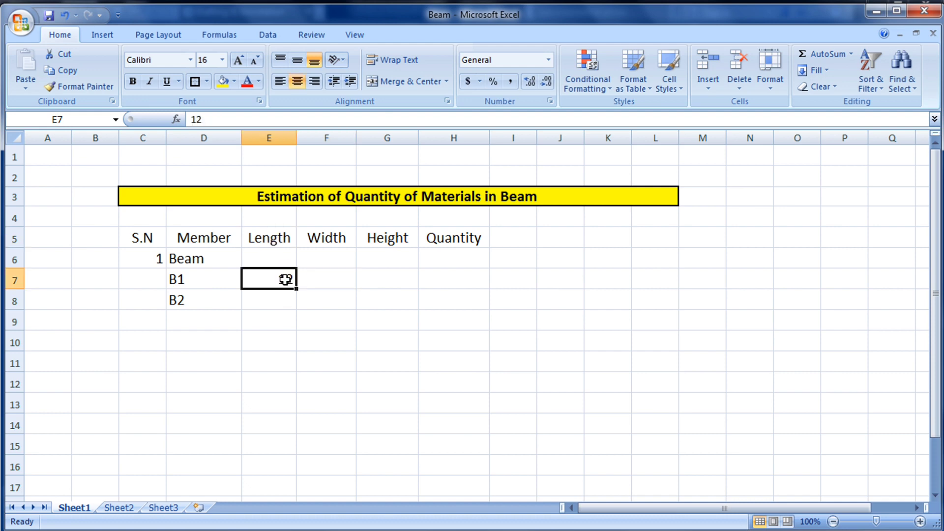
pyautogui.click(330, 228)
pyautogui.click(331, 275)
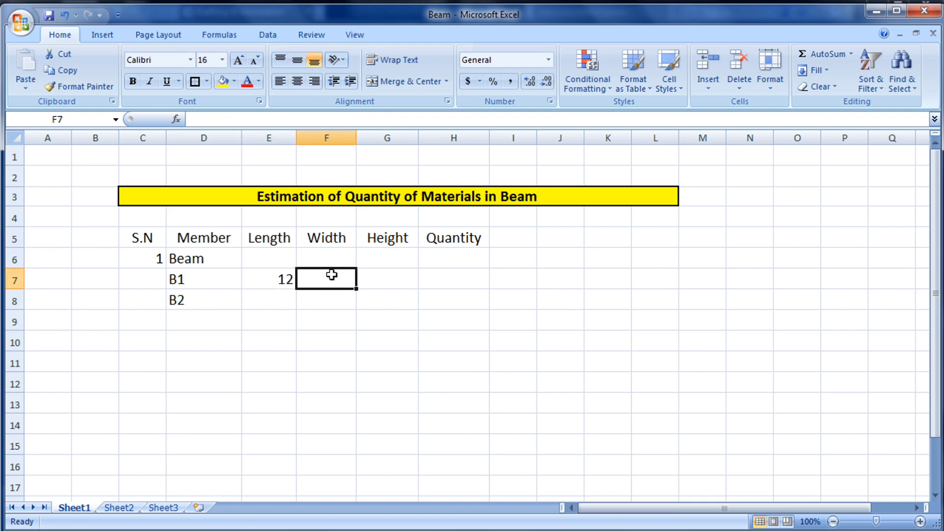
# Enter B1's width in F7 as the formula =10/12, showing 0.8333.
pyautogui.write('1')
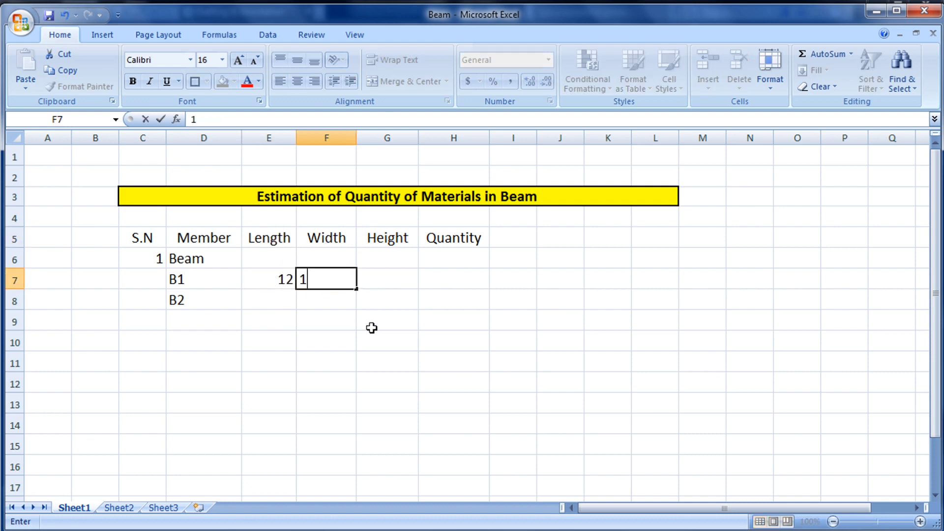
pyautogui.write('=')
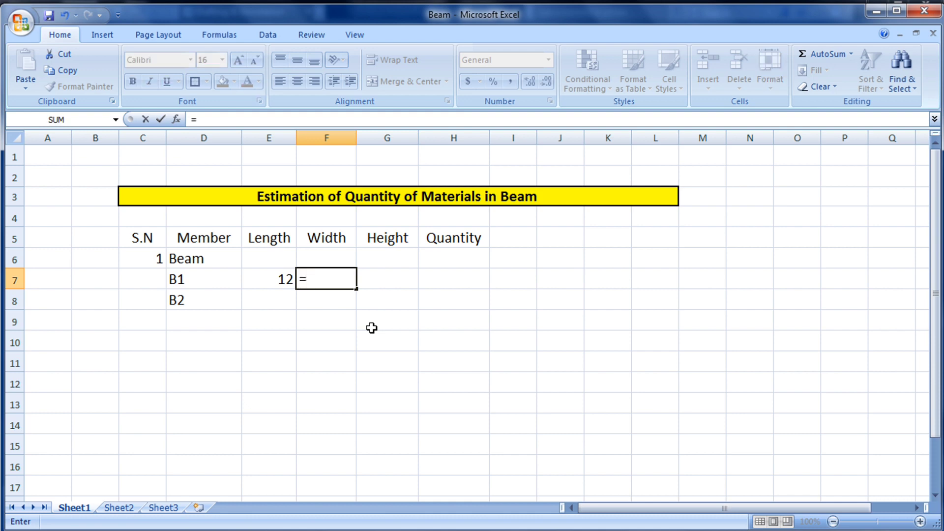
pyautogui.write('12/12')
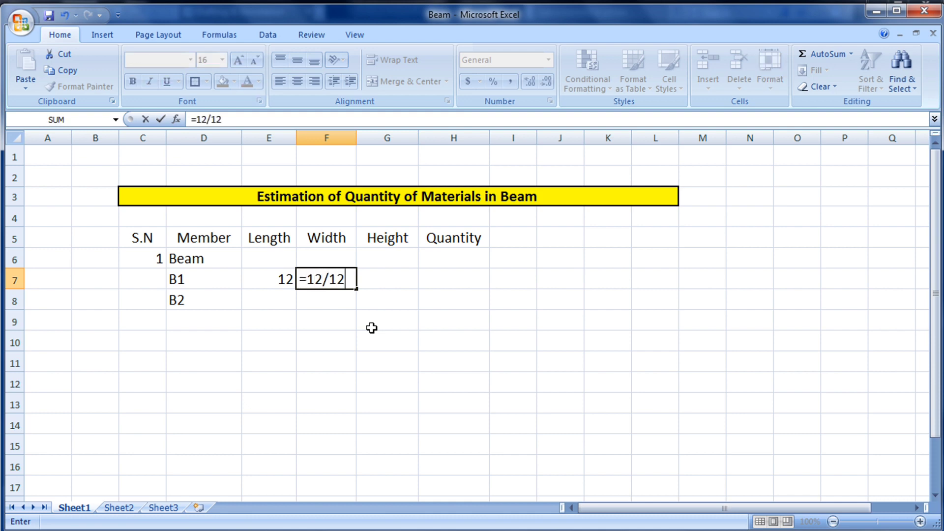
pyautogui.press('Return')
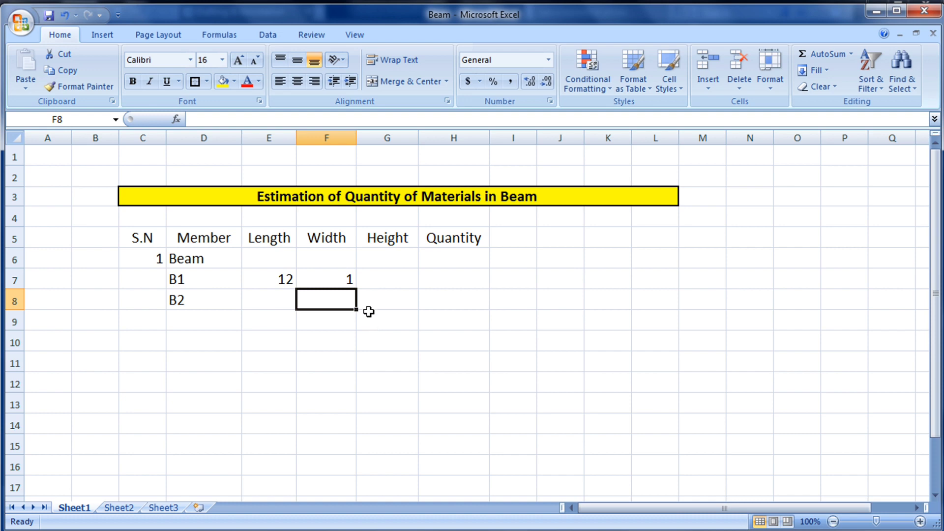
pyautogui.click(348, 278)
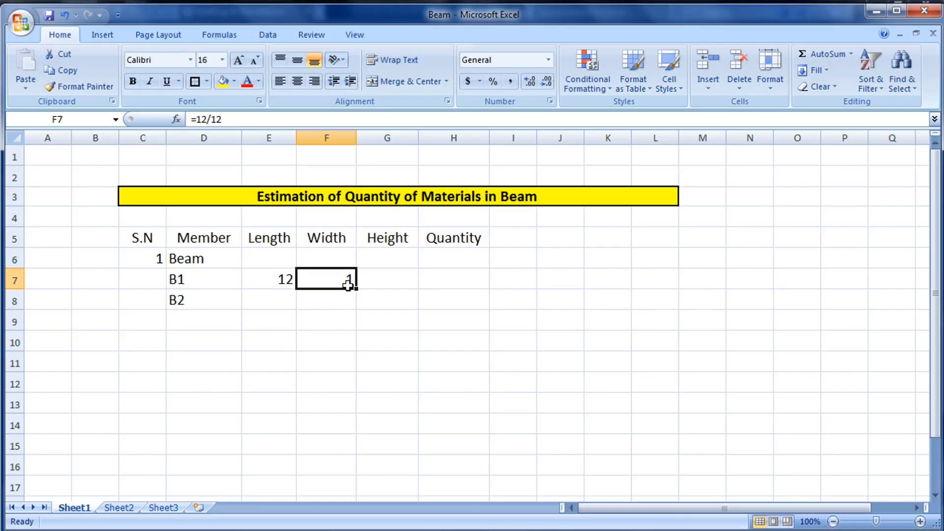
pyautogui.click(207, 119)
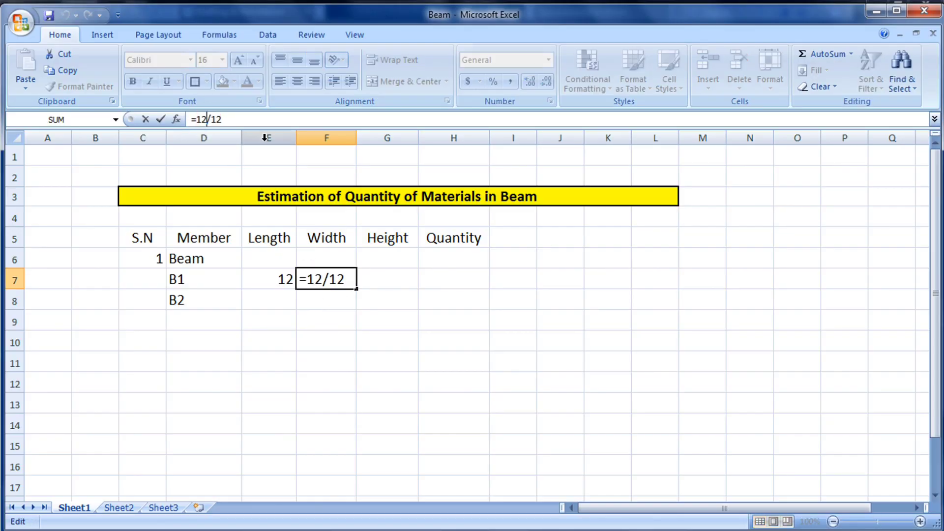
pyautogui.press('BackSpace')
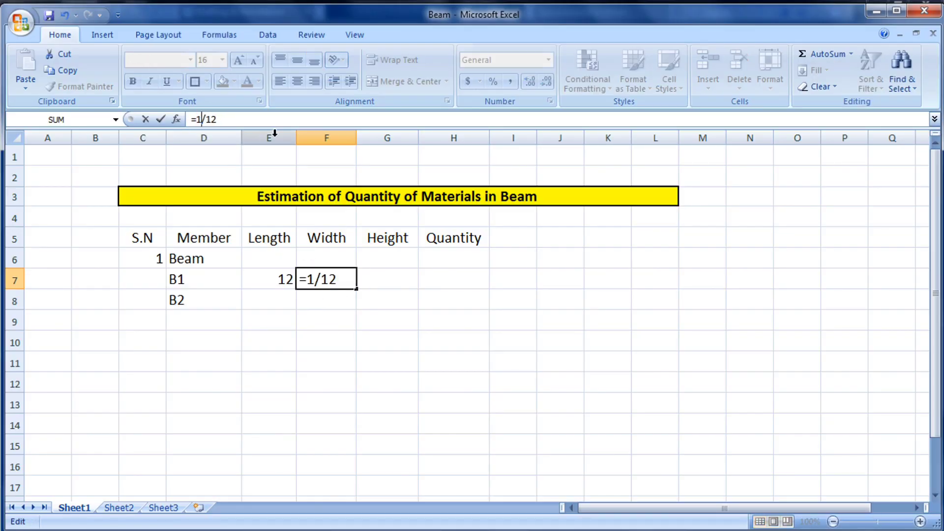
pyautogui.write('0')
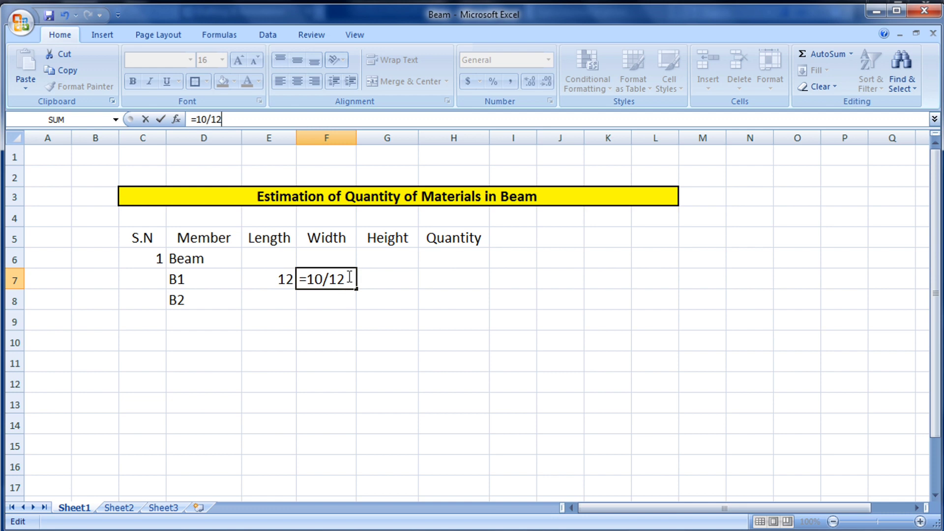
pyautogui.press('Return')
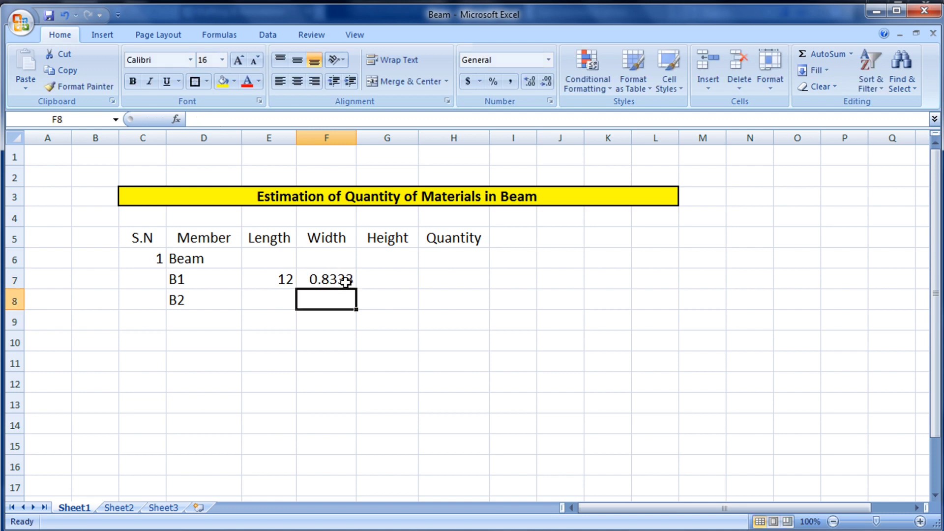
pyautogui.click(345, 279)
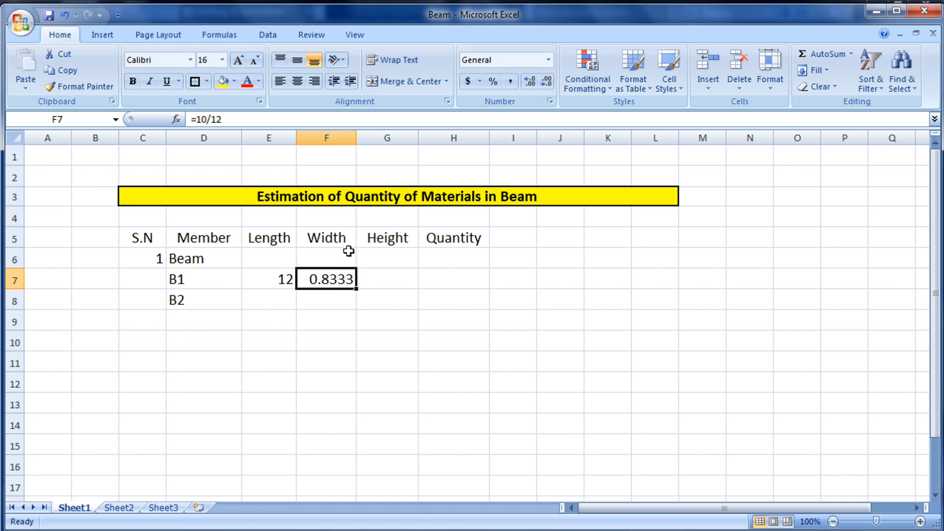
# Append (ft) to the Length, Width and Height headings and widen columns E–G to fit.
pyautogui.doubleClick(286, 237)
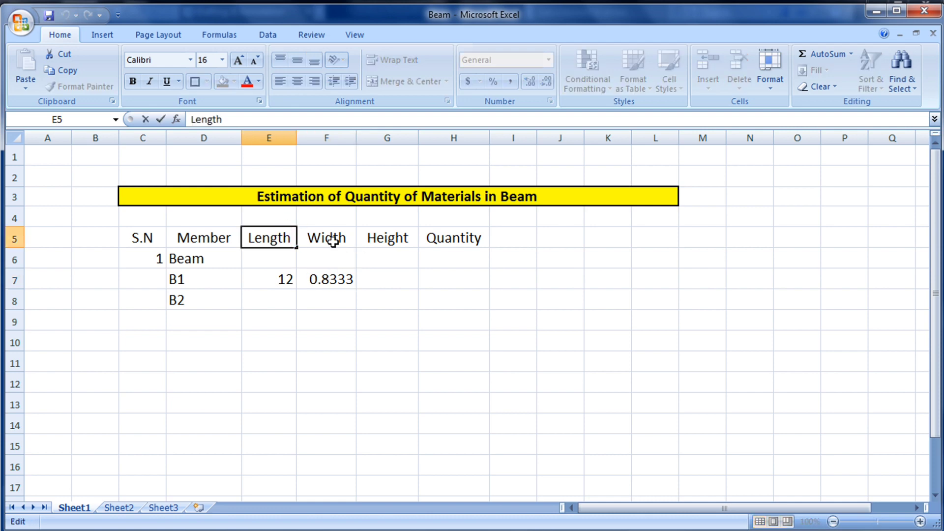
pyautogui.write('(f')
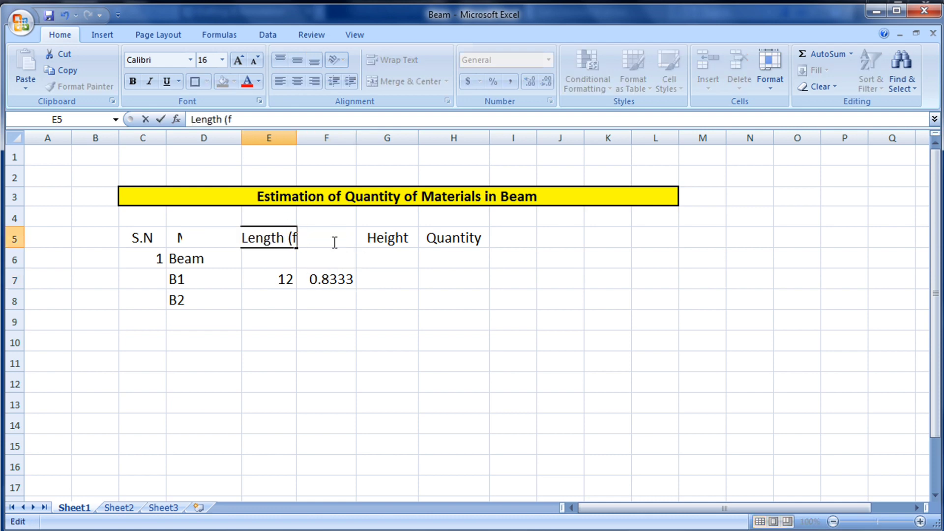
pyautogui.write('t)')
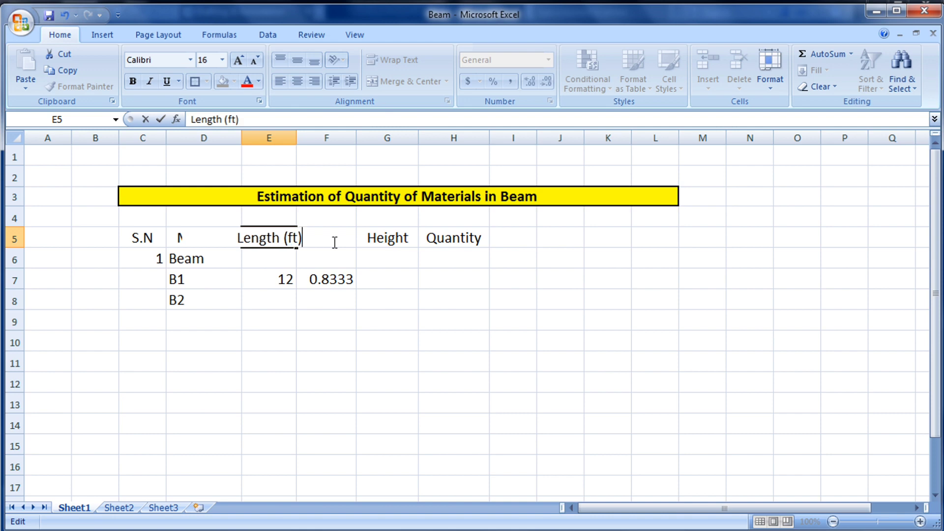
pyautogui.click(299, 137)
pyautogui.moveTo(299, 137); pyautogui.dragTo(317, 133)
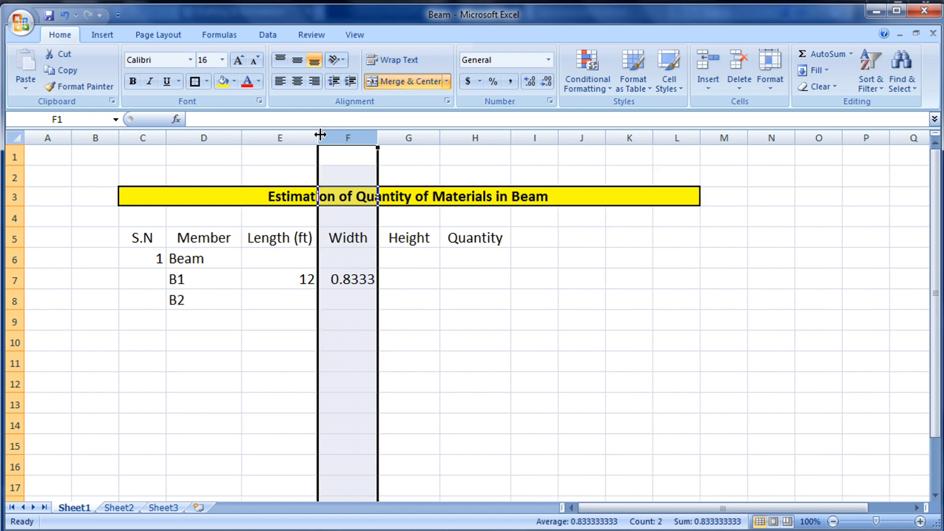
pyautogui.click(491, 327)
pyautogui.click(364, 240)
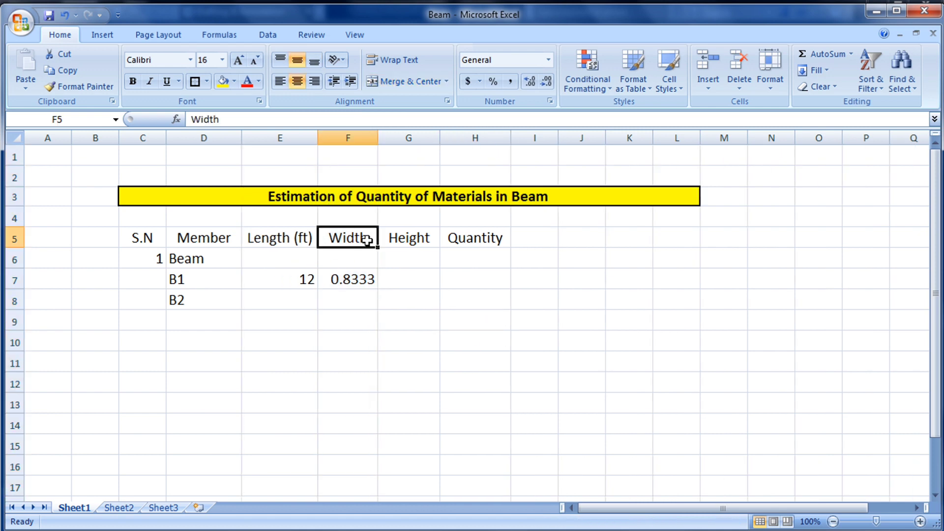
pyautogui.doubleClick(372, 240)
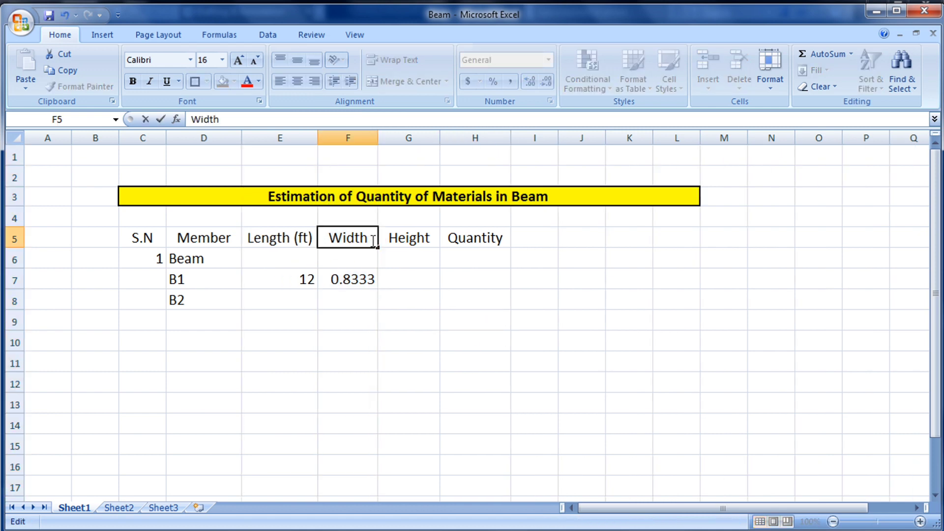
pyautogui.write('(ft)')
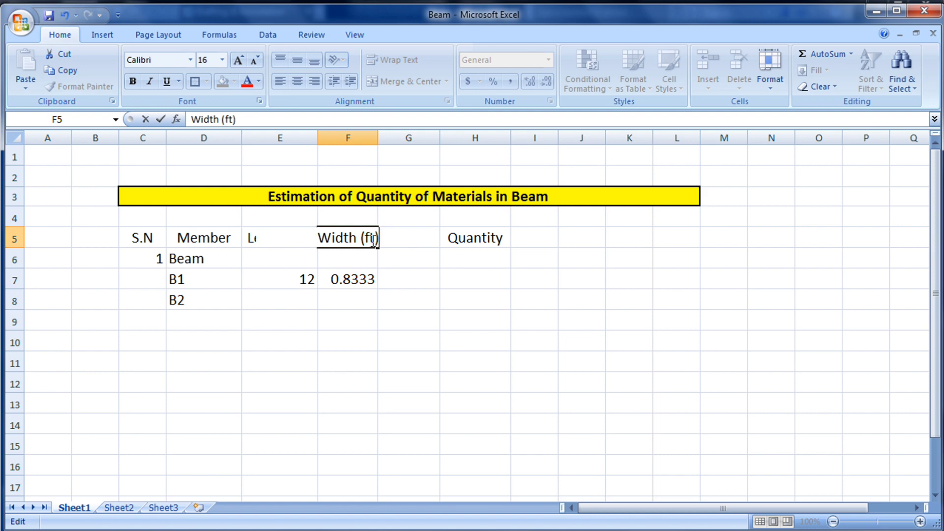
pyautogui.click(408, 423)
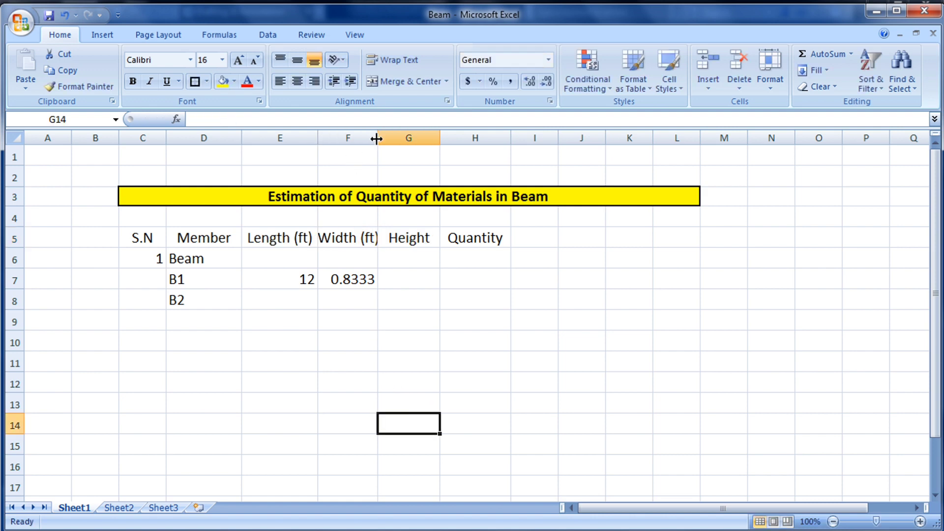
pyautogui.moveTo(377, 138); pyautogui.dragTo(391, 140)
pyautogui.doubleClick(433, 239)
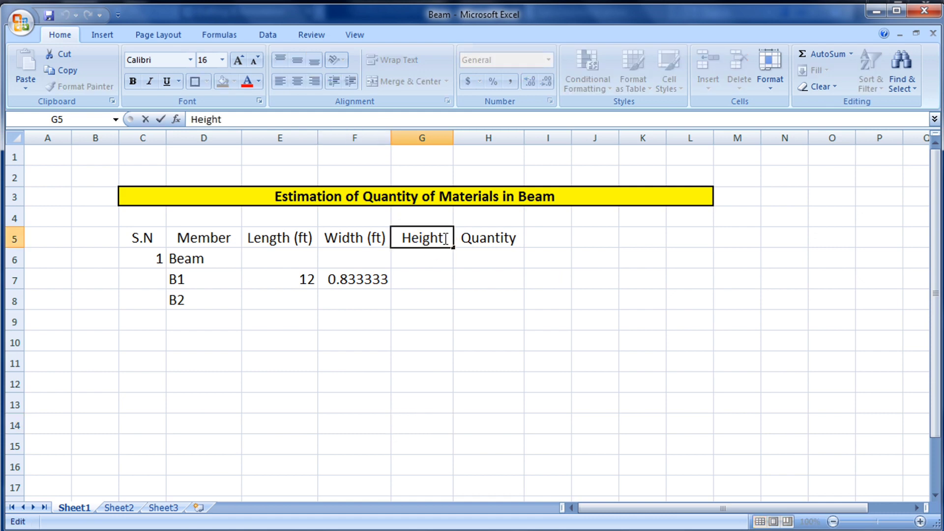
pyautogui.write('(ft)')
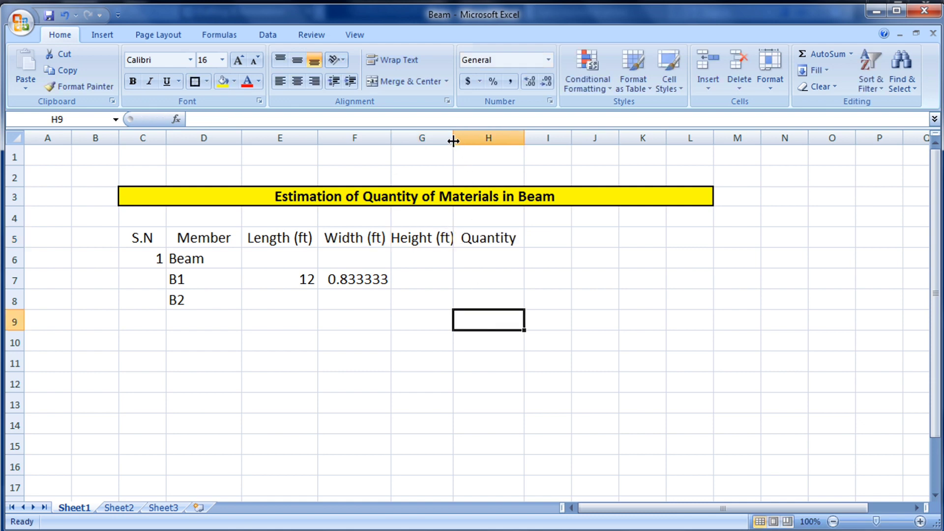
pyautogui.moveTo(452, 138); pyautogui.dragTo(470, 140)
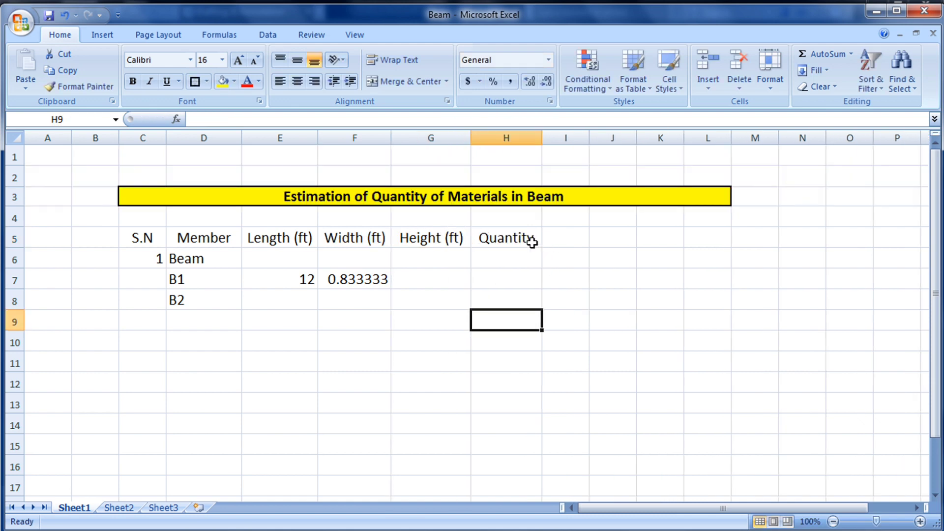
# Check the AutoCAD plan and enter B1's height of 1 in G7.
pyautogui.click(532, 242)
pyautogui.click(198, 277)
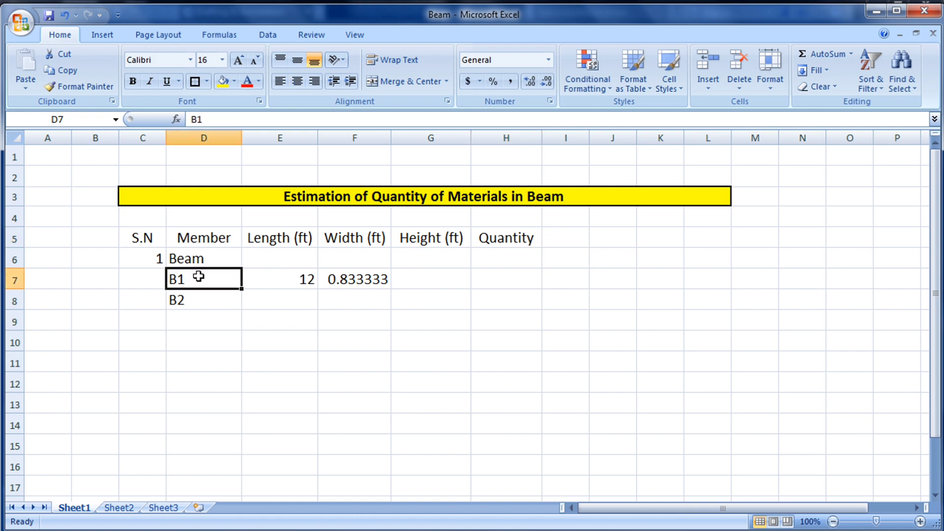
pyautogui.click(307, 276)
pyautogui.click(343, 276)
pyautogui.click(422, 281)
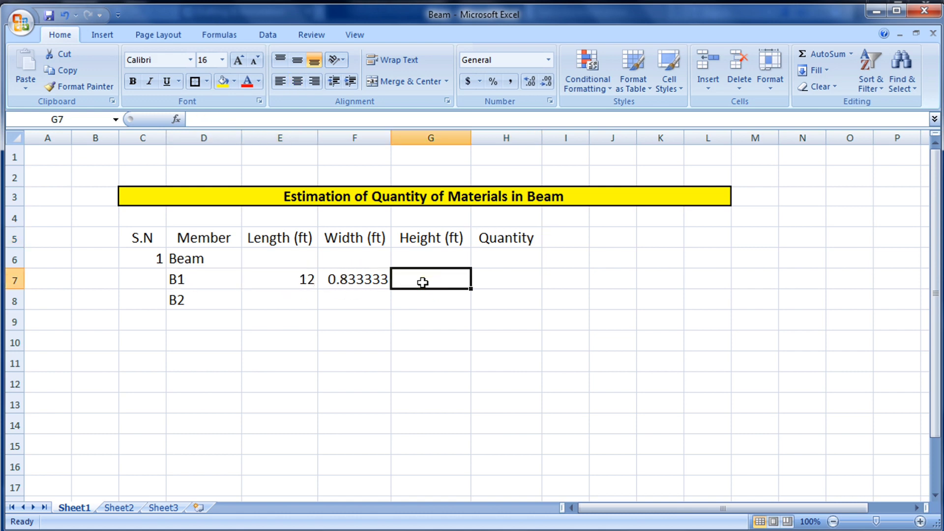
pyautogui.hotkey('alt', 'Tab')
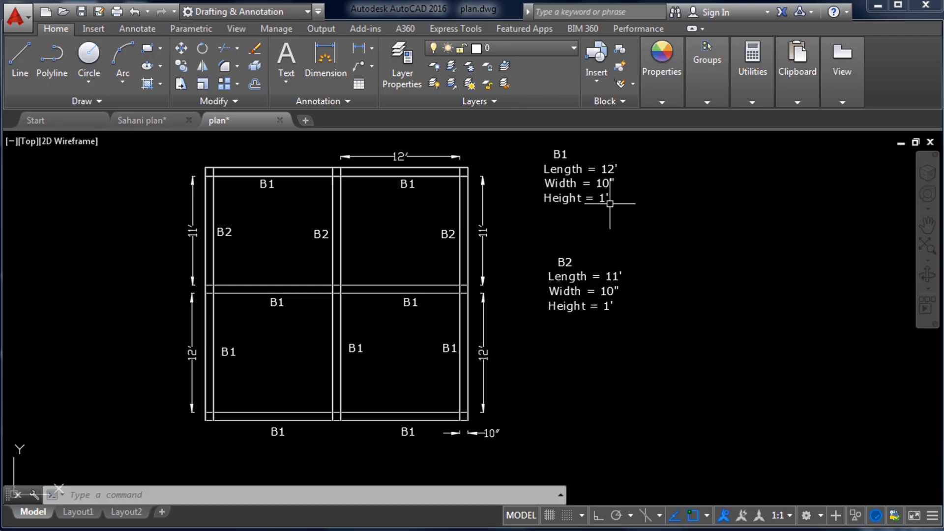
pyautogui.hotkey('alt', 'Tab')
pyautogui.hotkey('alt', 'Tab')
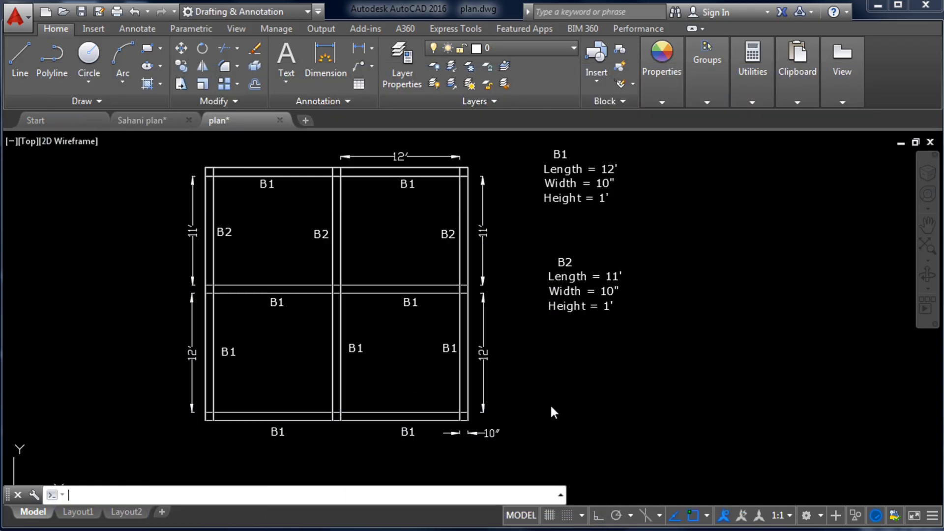
pyautogui.hotkey('alt', 'Tab')
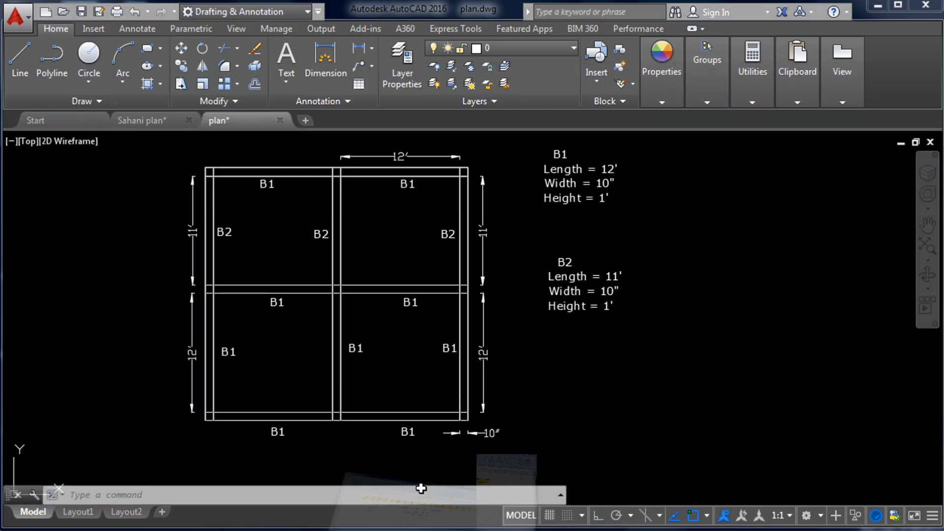
pyautogui.write('1')
pyautogui.click(515, 277)
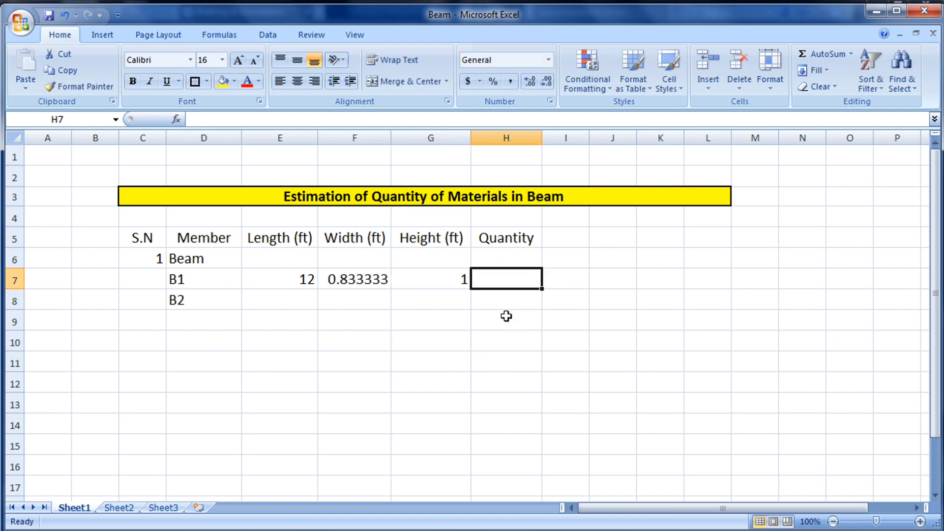
# Retitle the H5 header as 'No.' and enter 'Quantity' in I5.
pyautogui.write('=')
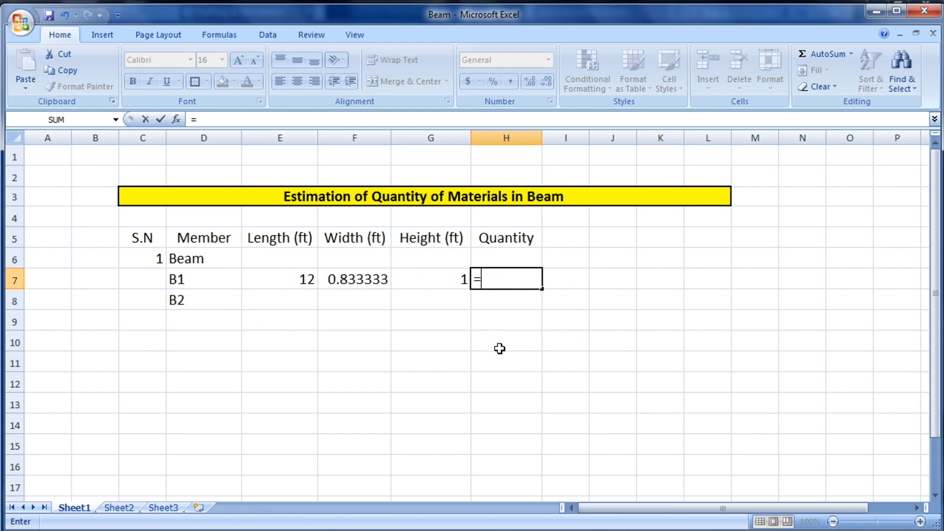
pyautogui.press('Escape')
pyautogui.click(488, 332)
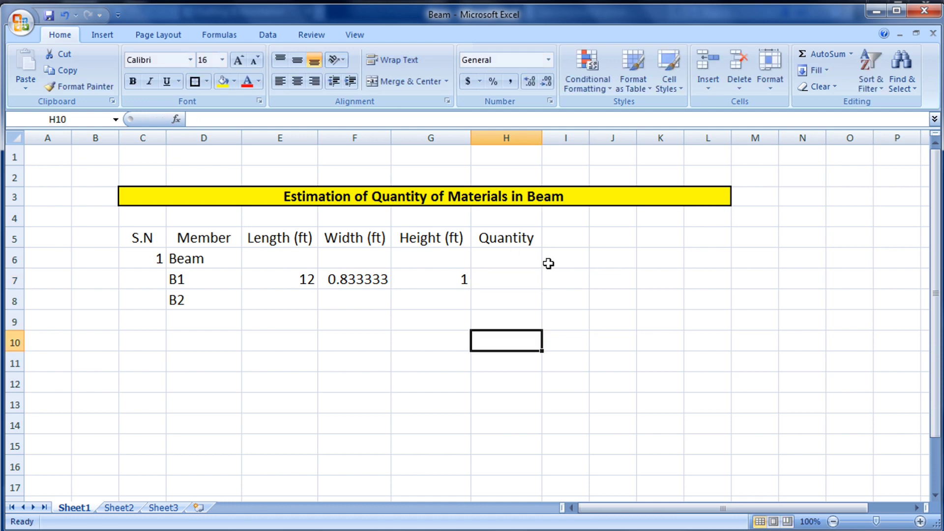
pyautogui.click(505, 244)
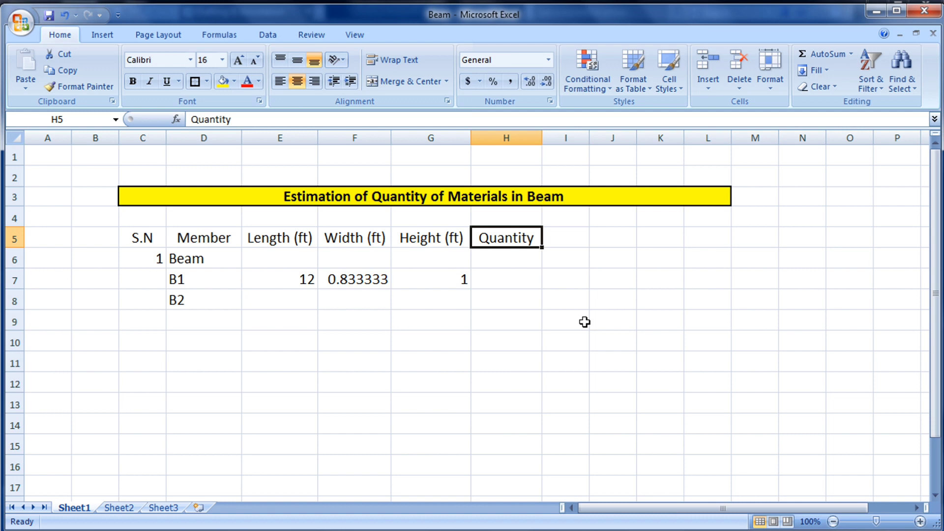
pyautogui.write('No.')
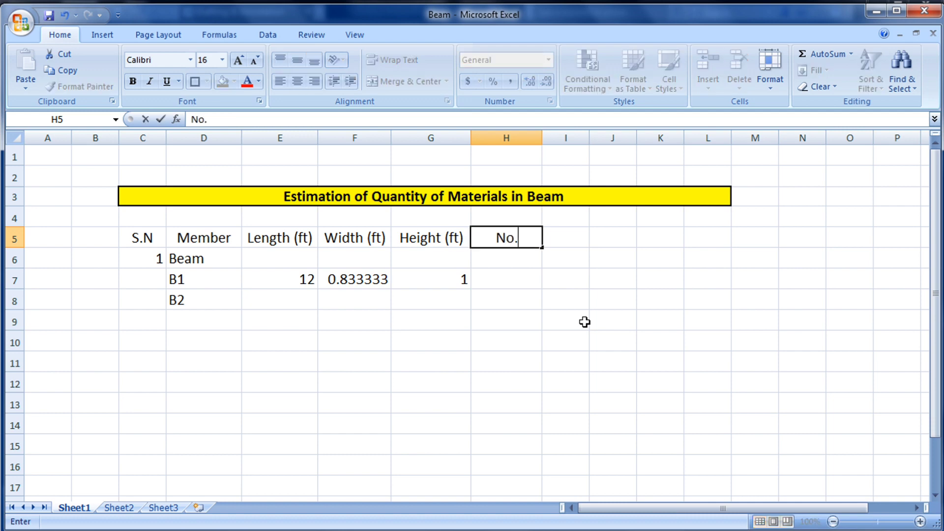
pyautogui.click(582, 241)
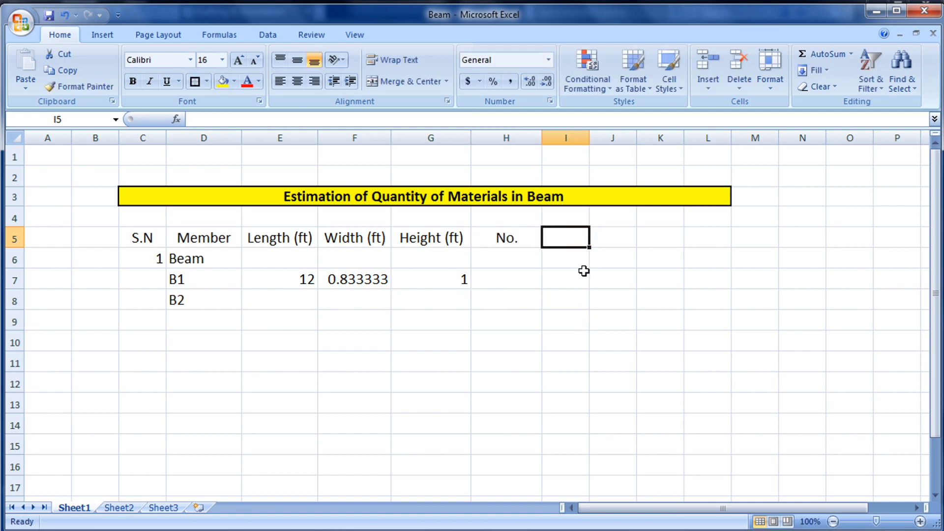
pyautogui.write('Q')
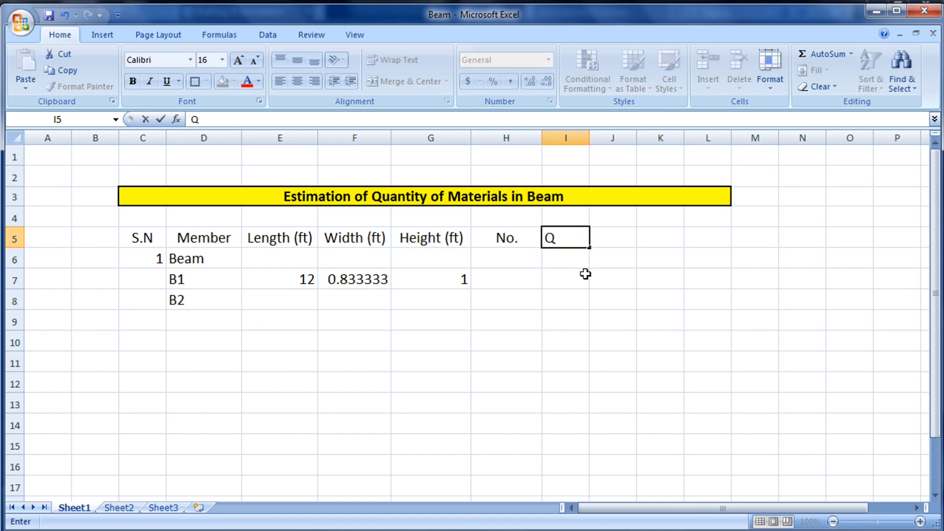
pyautogui.write('uantity')
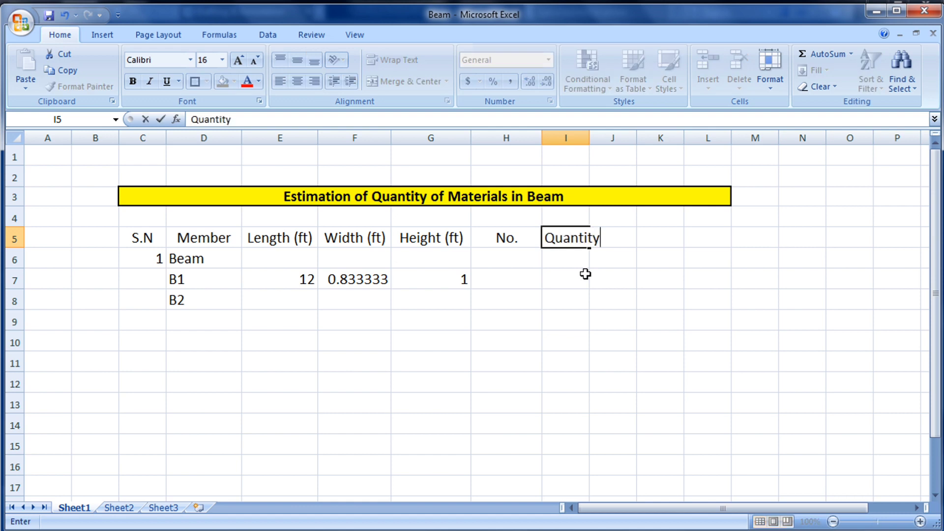
pyautogui.click(601, 288)
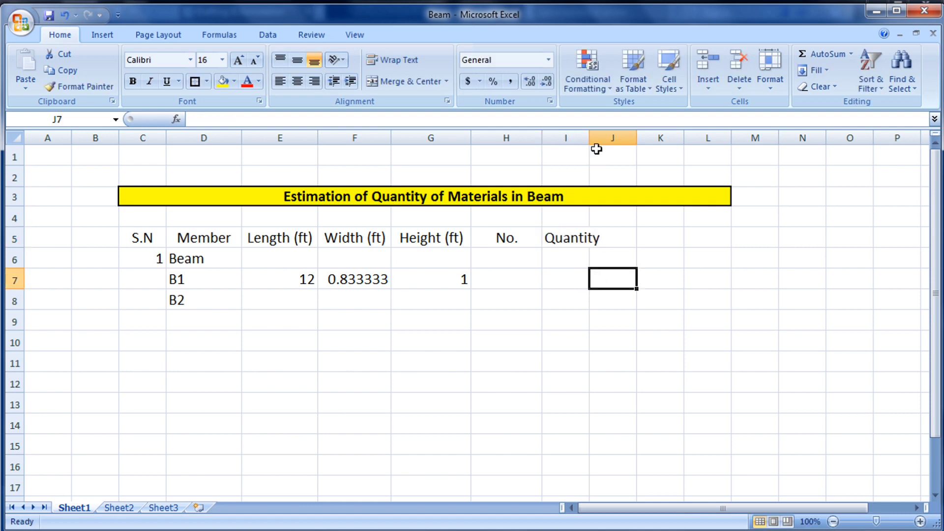
# Widen column I so the Quantity header fits.
pyautogui.moveTo(586, 138); pyautogui.dragTo(623, 138)
pyautogui.click(605, 297)
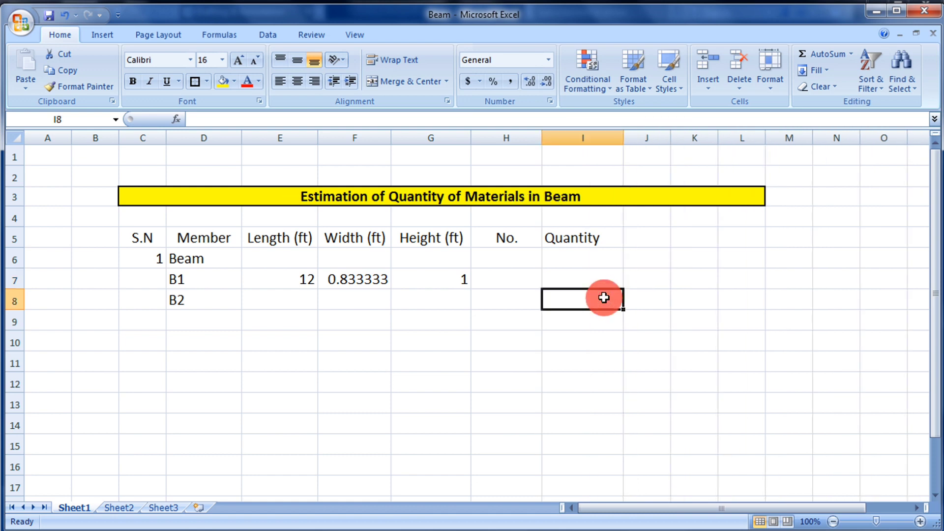
pyautogui.click(475, 271)
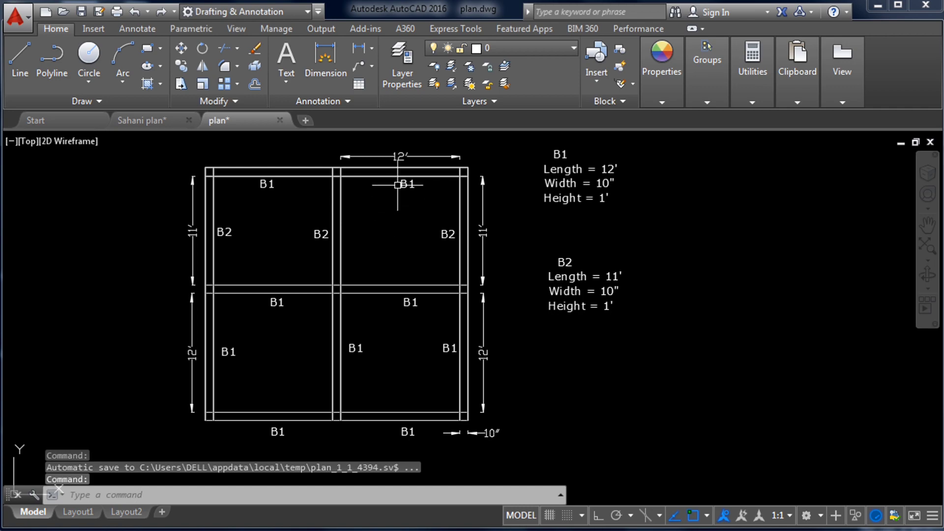
pyautogui.click(415, 489)
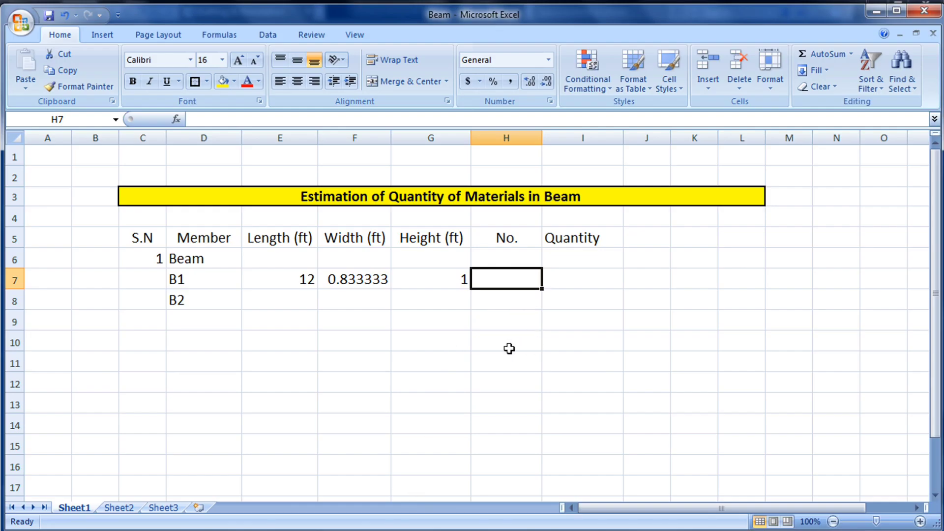
# Enter 9 as the number of B1 beams in H7.
pyautogui.write('9')
pyautogui.click(579, 277)
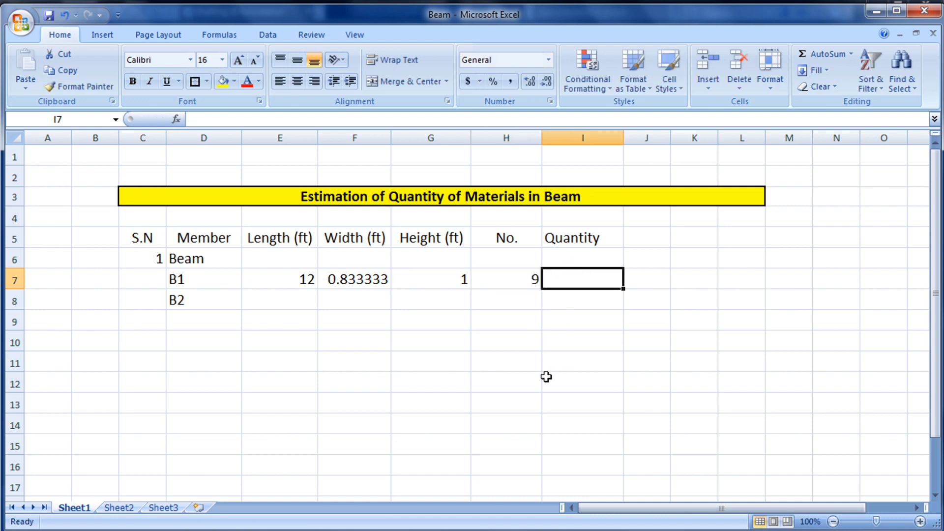
pyautogui.click(512, 373)
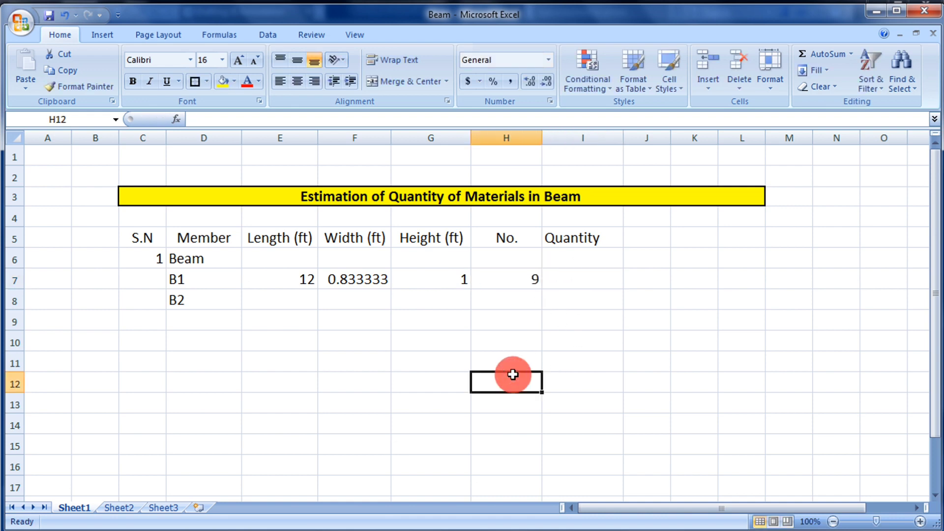
pyautogui.click(600, 305)
pyautogui.click(649, 297)
pyautogui.click(511, 320)
pyautogui.click(332, 440)
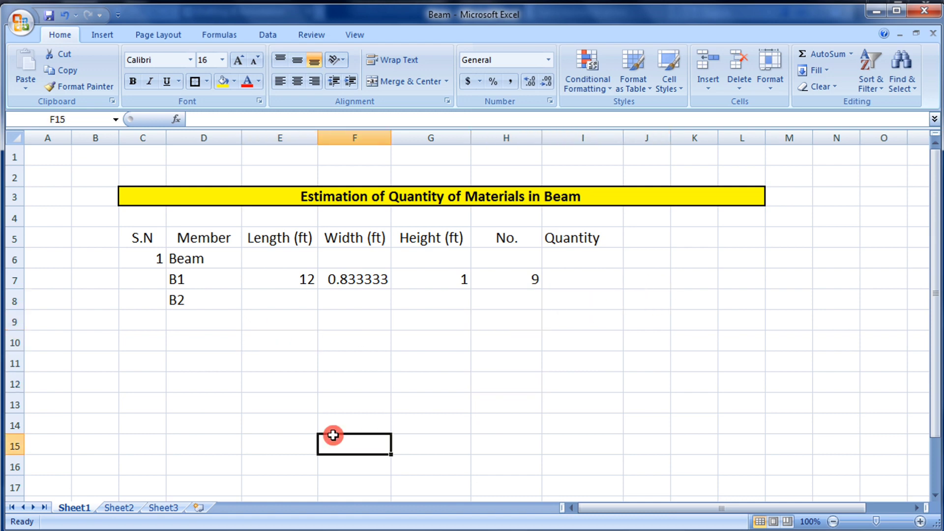
pyautogui.click(610, 398)
pyautogui.click(721, 340)
pyautogui.click(638, 280)
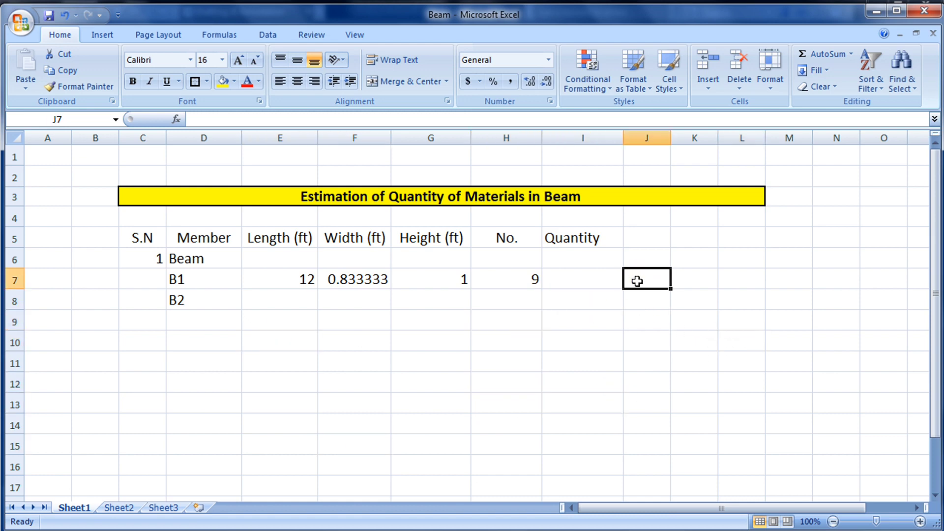
# Enter =E7*F7*G7*H7 in I7, giving a B1 quantity of 90.
pyautogui.click(603, 280)
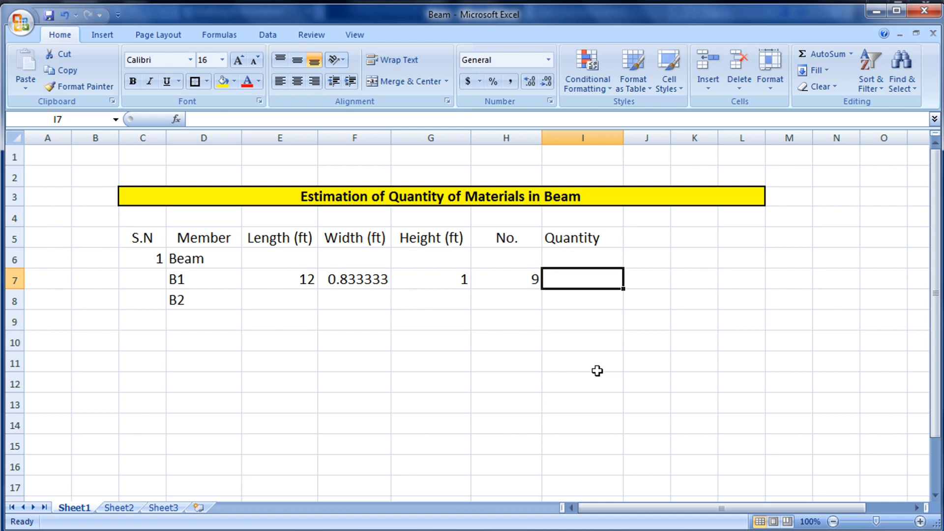
pyautogui.write('=')
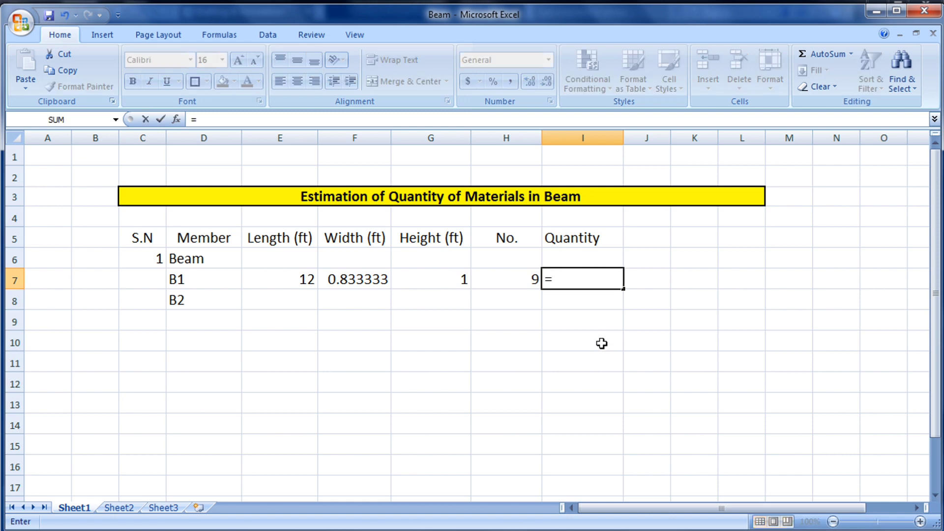
pyautogui.doubleClick(554, 280)
pyautogui.click(298, 281)
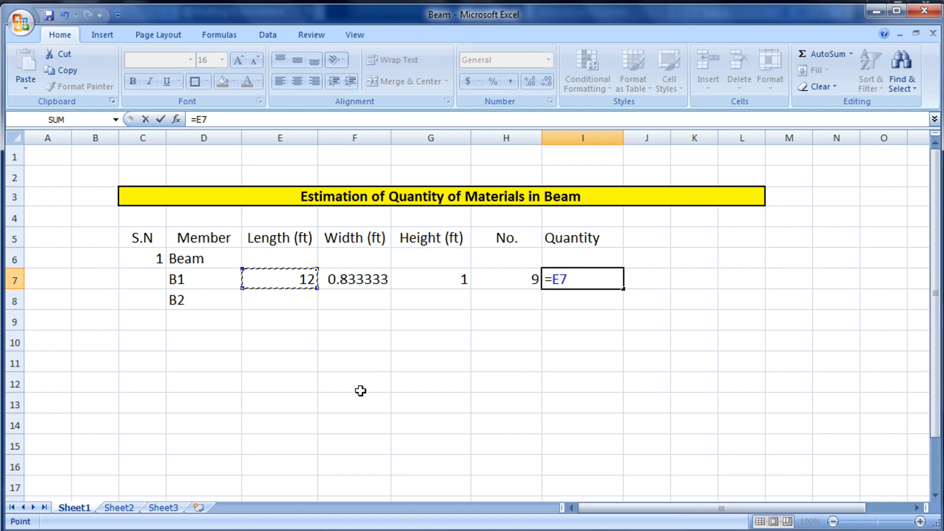
pyautogui.write('*')
pyautogui.click(376, 281)
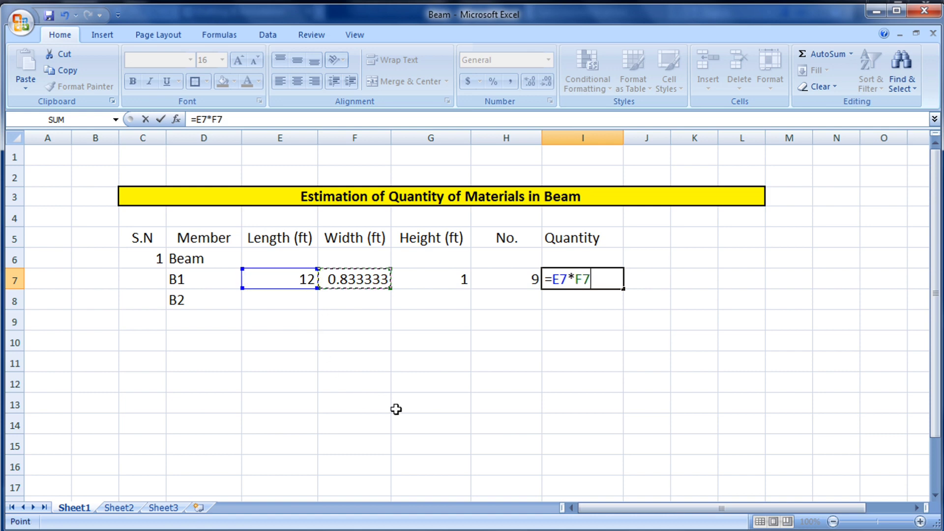
pyautogui.write('*')
pyautogui.click(442, 275)
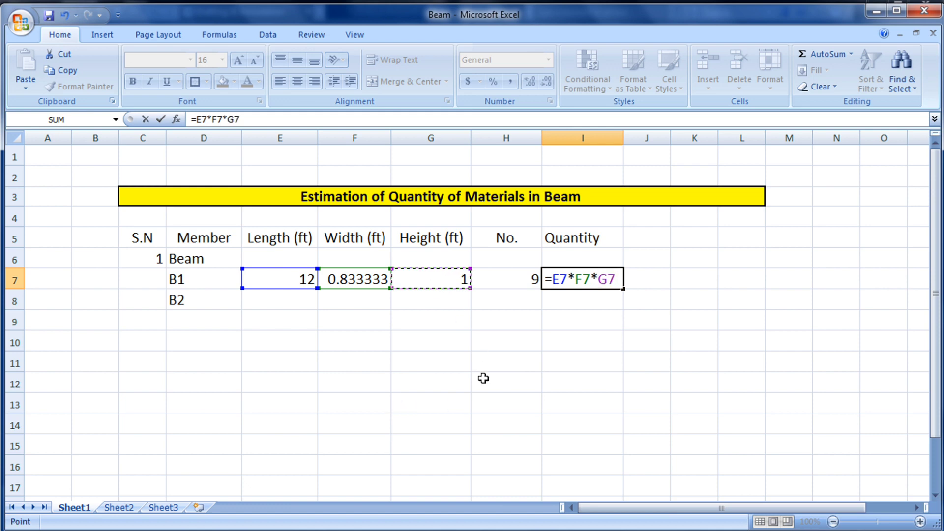
pyautogui.write('*')
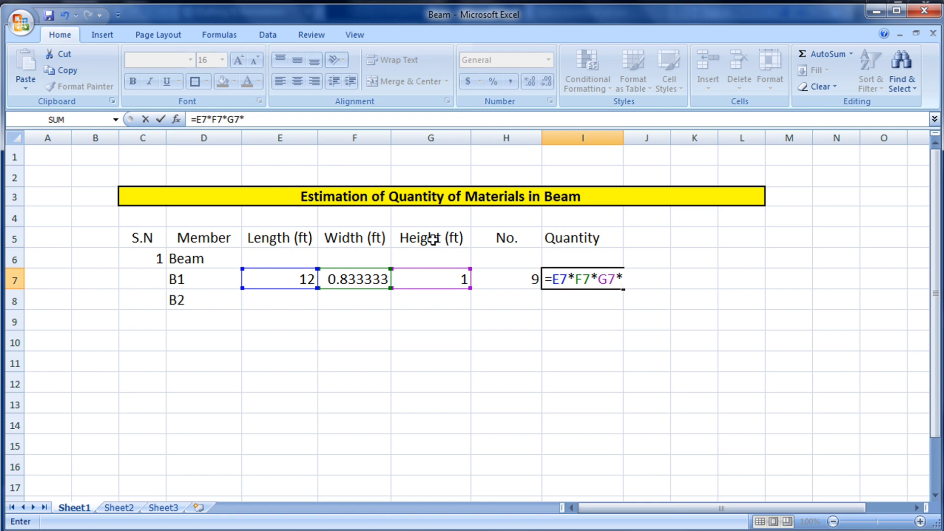
pyautogui.click(510, 282)
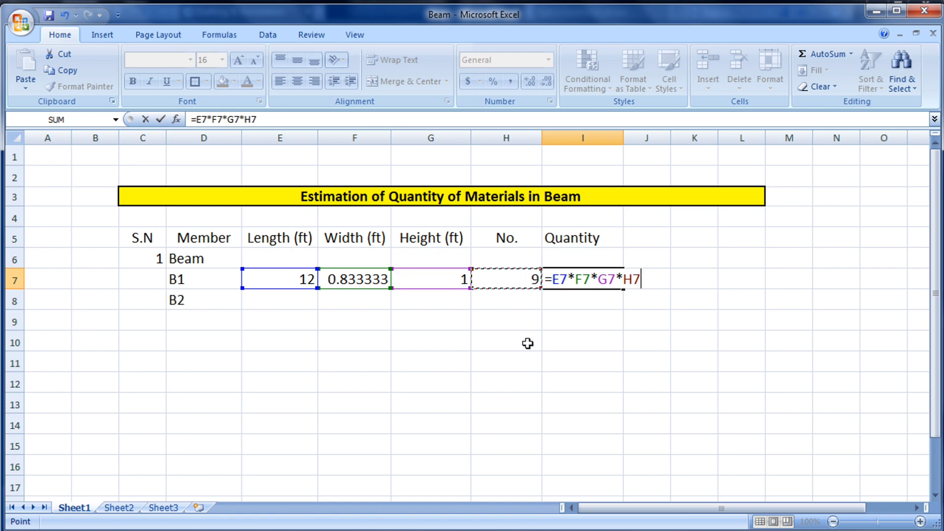
pyautogui.press('Return')
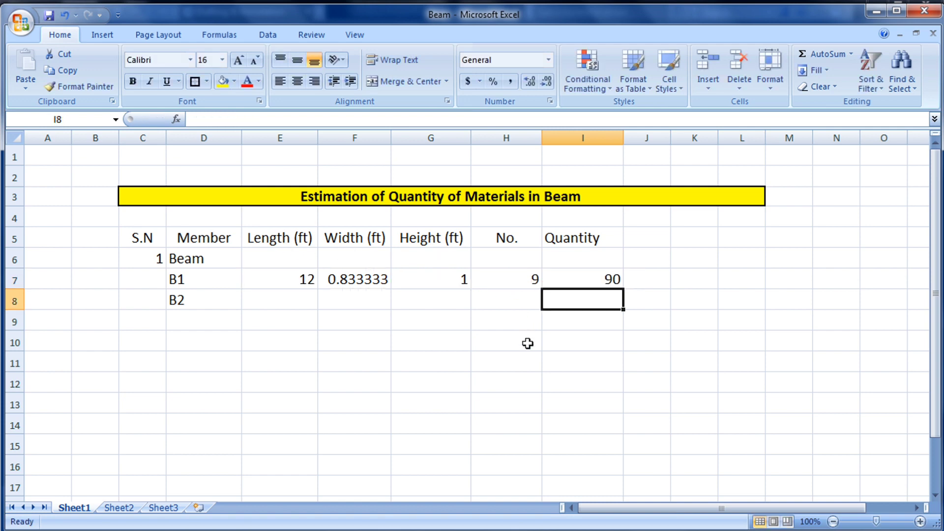
pyautogui.click(600, 277)
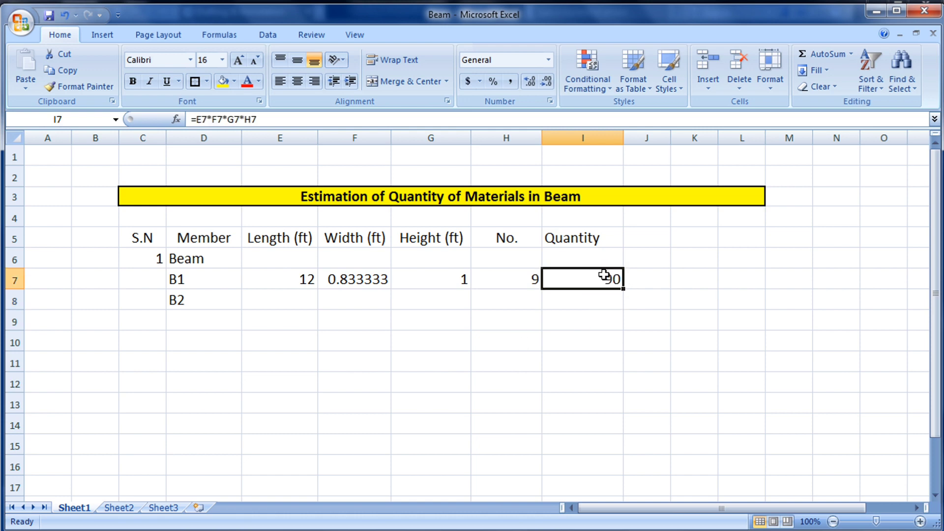
# Add a Unit header in J5 and 'cu. ft' as B1's unit in J7.
pyautogui.click(629, 240)
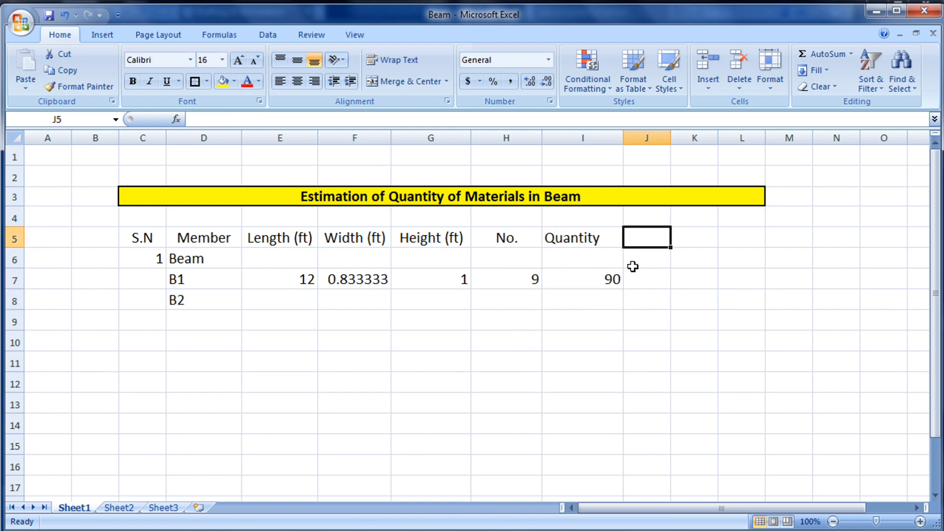
pyautogui.write('Unit')
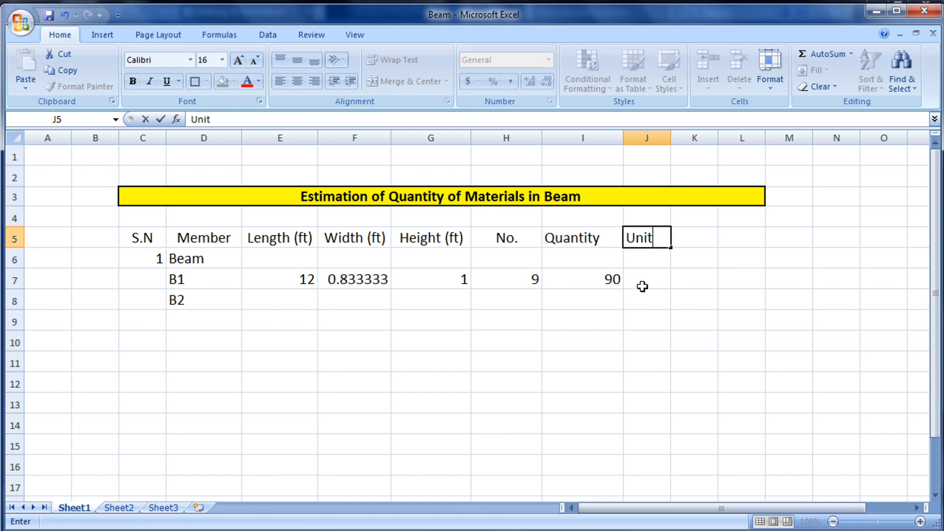
pyautogui.click(639, 284)
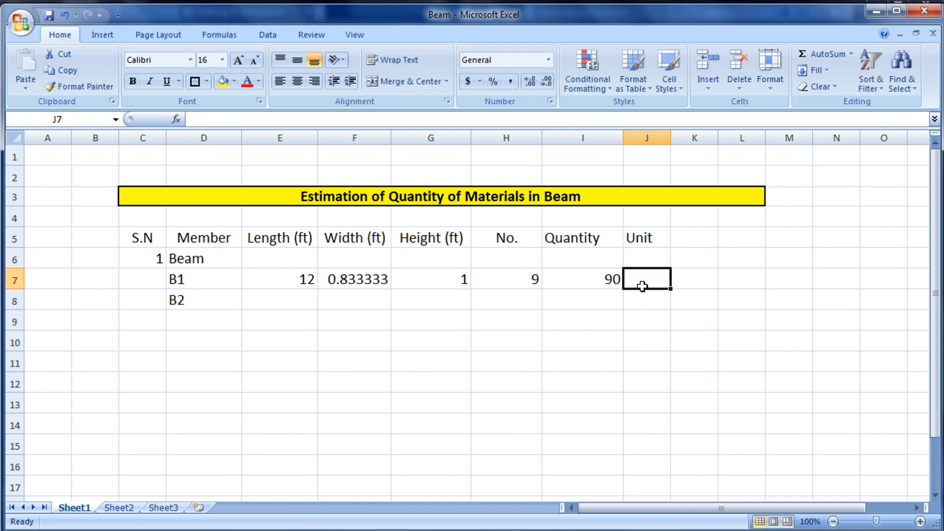
pyautogui.write('cu.')
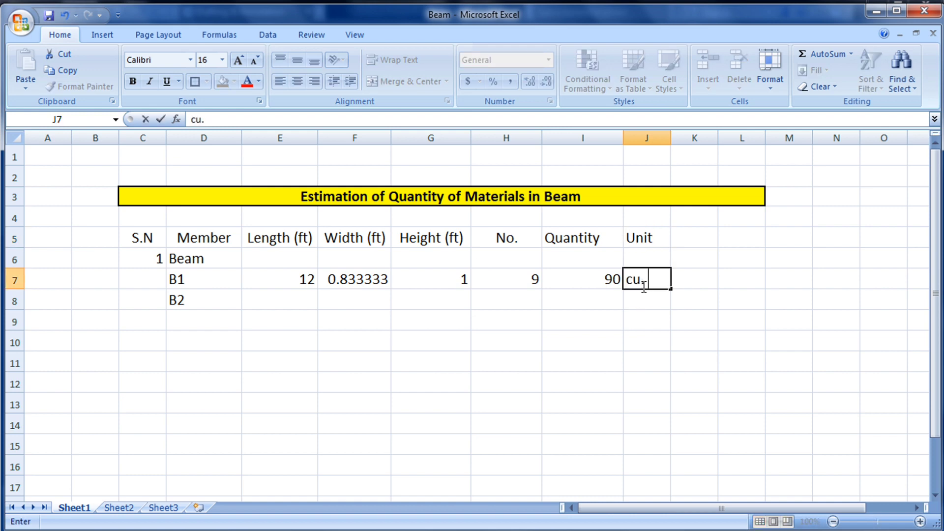
pyautogui.write(' ft')
pyautogui.click(651, 360)
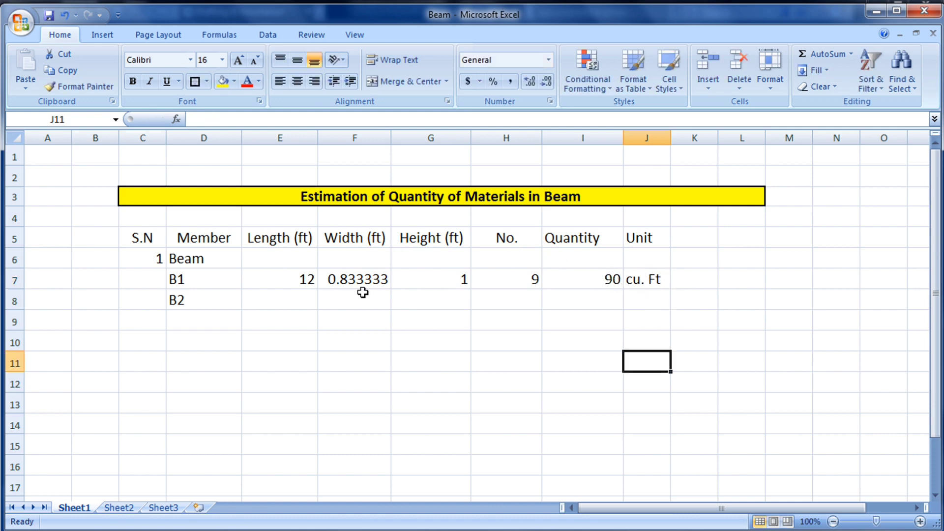
pyautogui.click(584, 280)
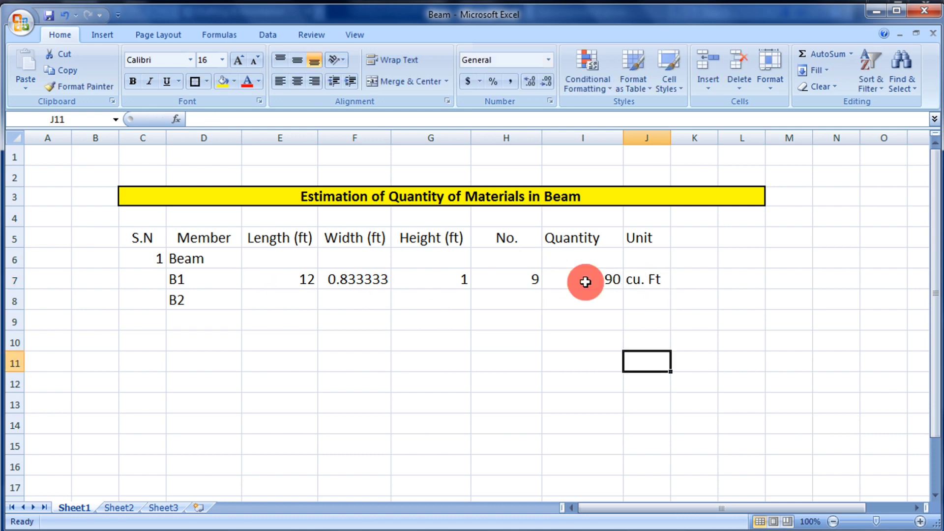
pyautogui.click(659, 280)
# Enter the B2 length of 11 in E8, checked against the AutoCAD drawing.
pyautogui.click(274, 300)
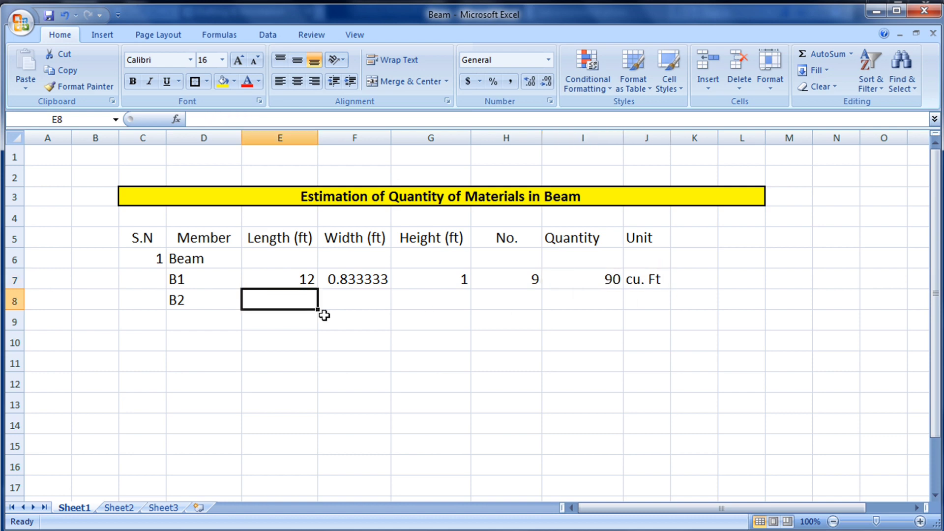
pyautogui.hotkey('alt', 'Tab')
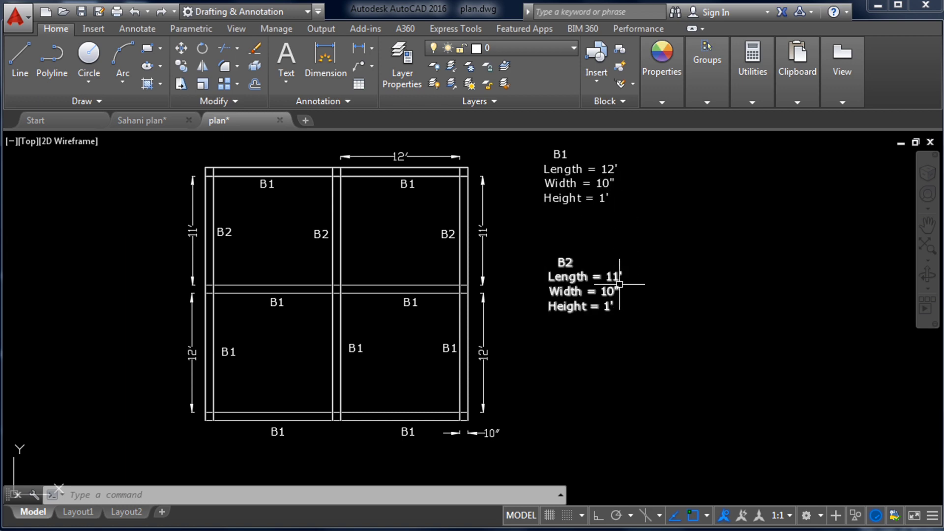
pyautogui.hotkey('alt', 'Tab')
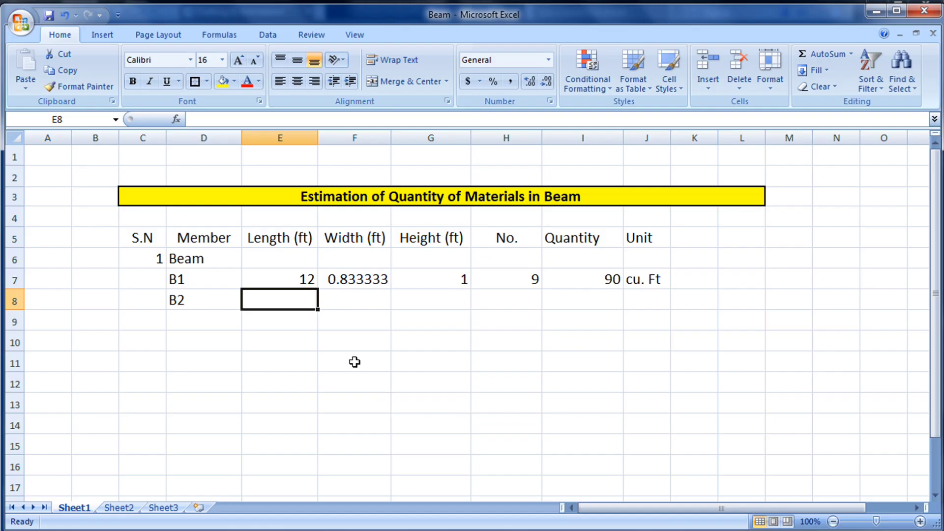
pyautogui.write('11')
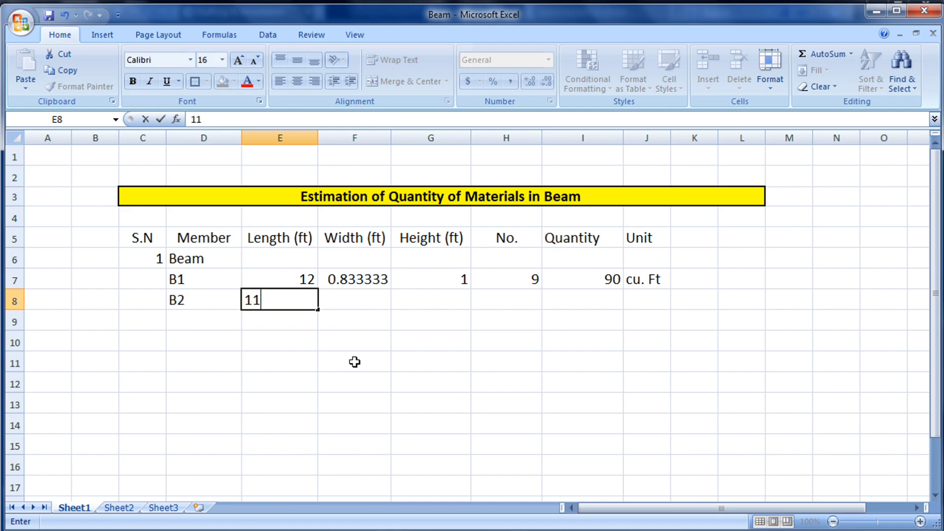
pyautogui.click(368, 313)
pyautogui.hotkey('alt', 'Tab')
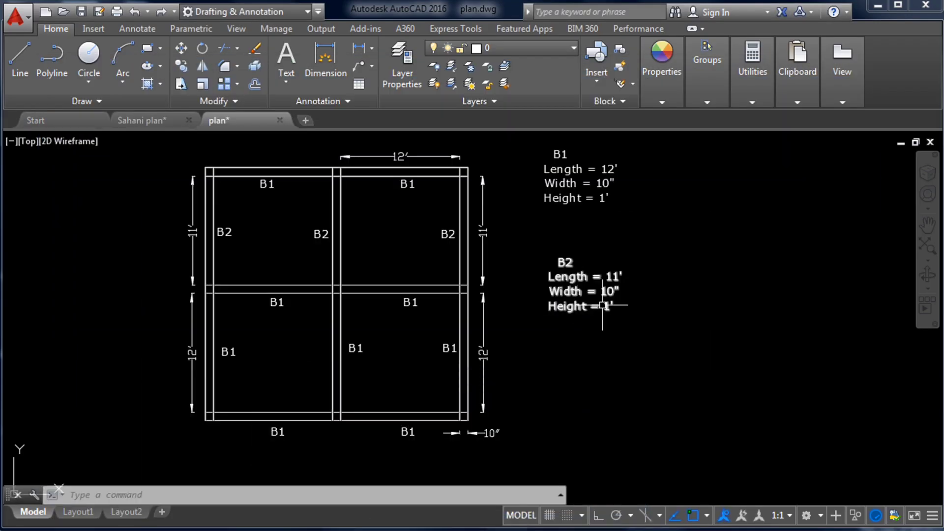
pyautogui.hotkey('alt', 'Tab')
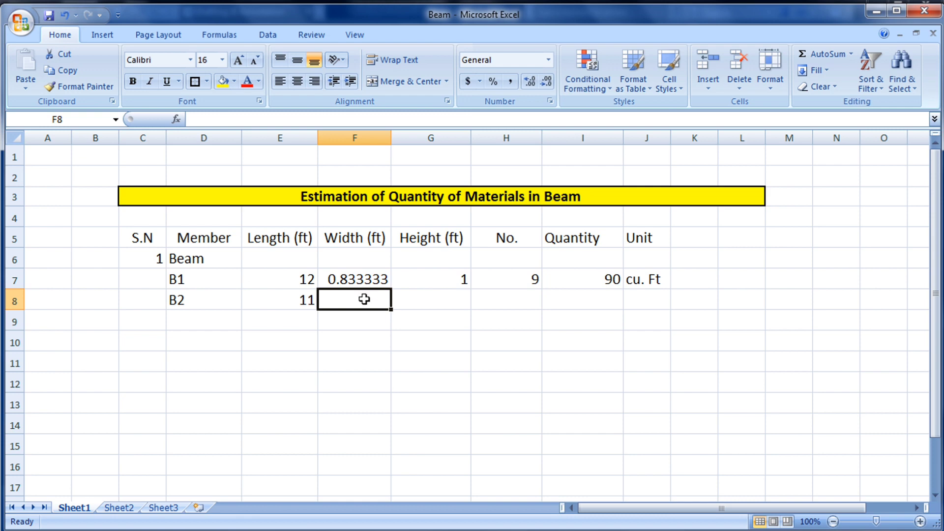
# Enter B2's width as =10/12 in F8 and height 1 in G8.
pyautogui.write('=10/12')
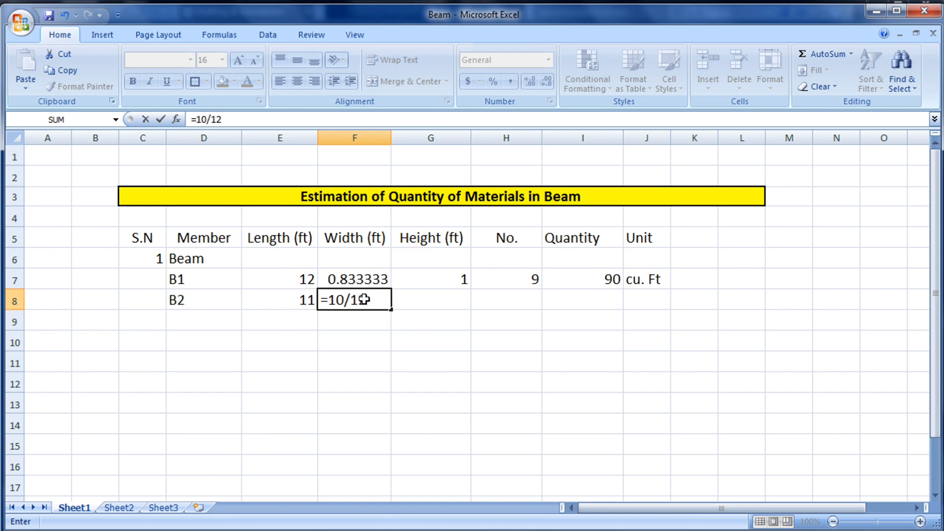
pyautogui.press('Return')
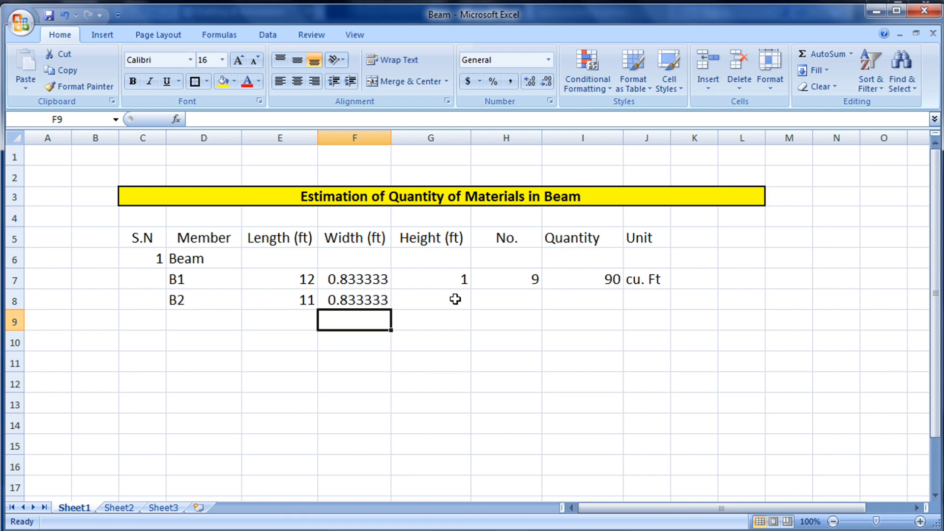
pyautogui.click(433, 302)
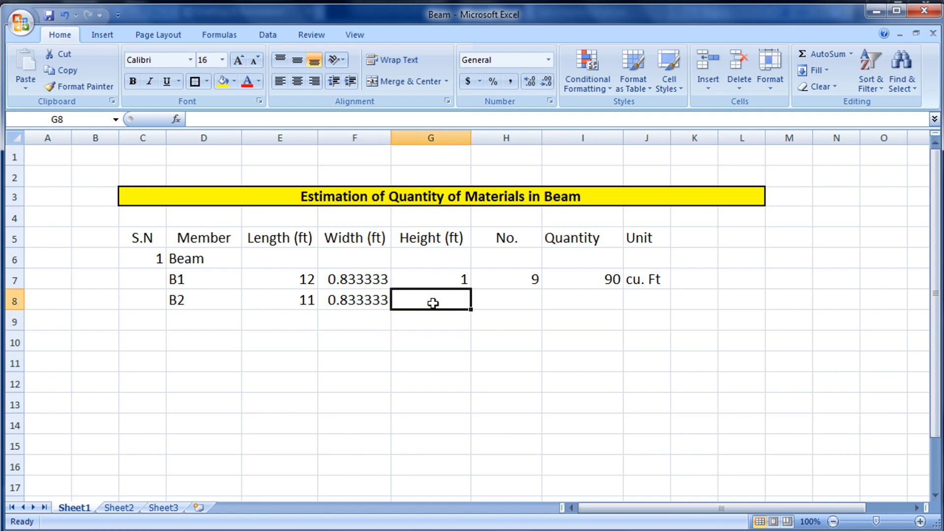
pyautogui.hotkey('alt', 'Tab')
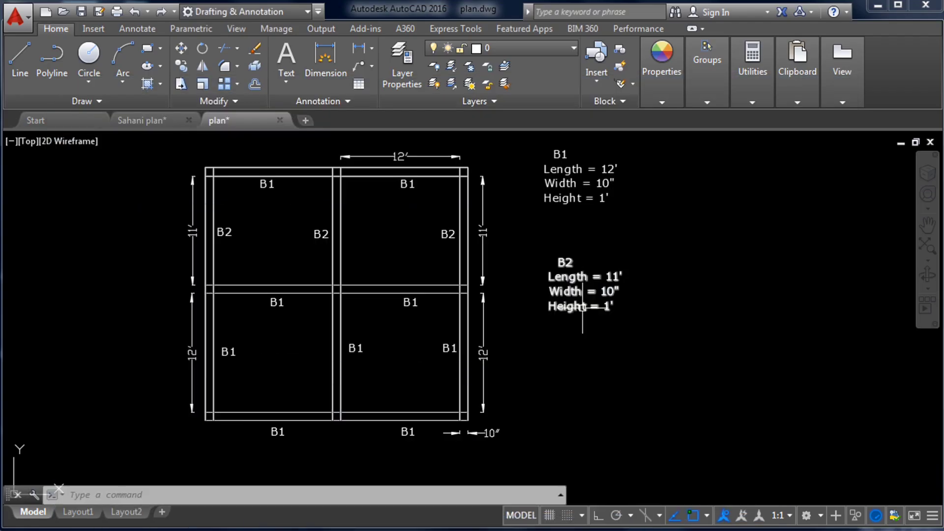
pyautogui.hotkey('alt', 'Tab')
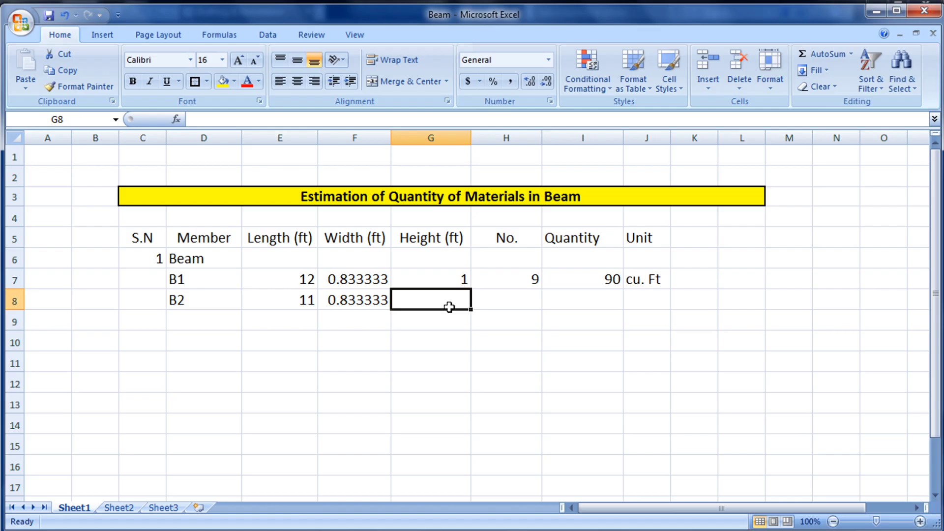
pyautogui.write('1')
pyautogui.click(515, 302)
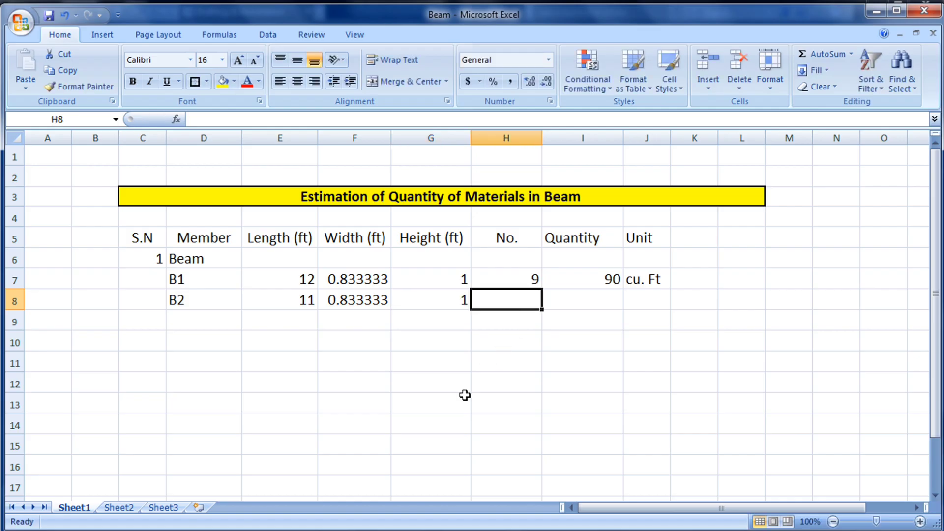
# Enter a B2 beam count of 3 in H8, leaving its quantity in I8 blank.
pyautogui.hotkey('alt', 'Tab')
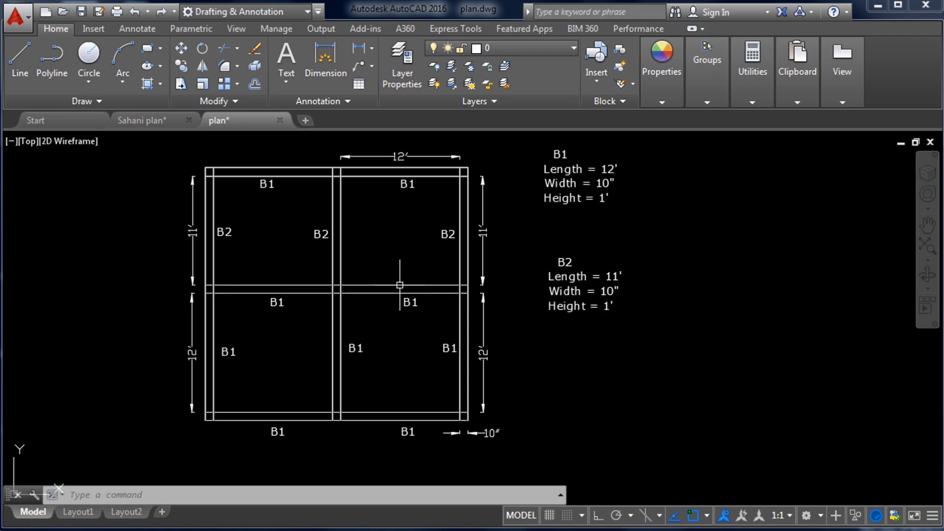
pyautogui.click(418, 489)
pyautogui.write('3')
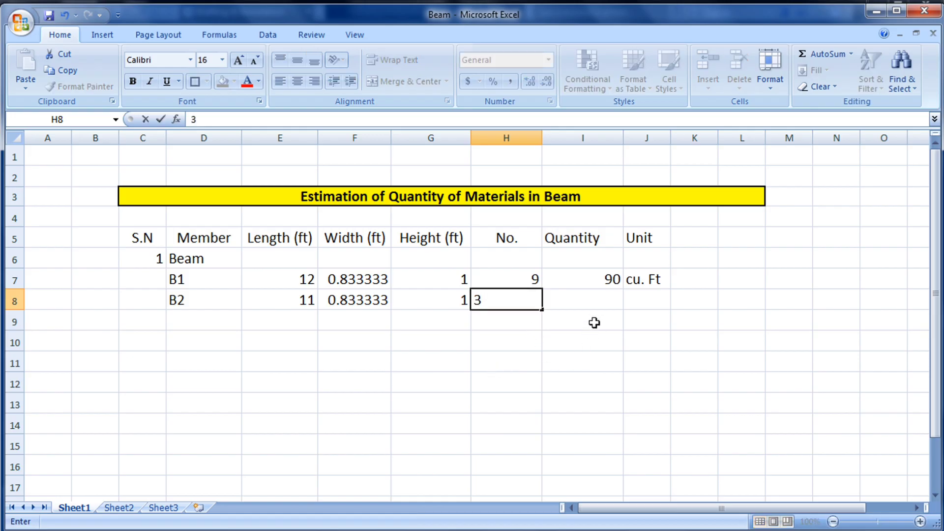
pyautogui.click(591, 306)
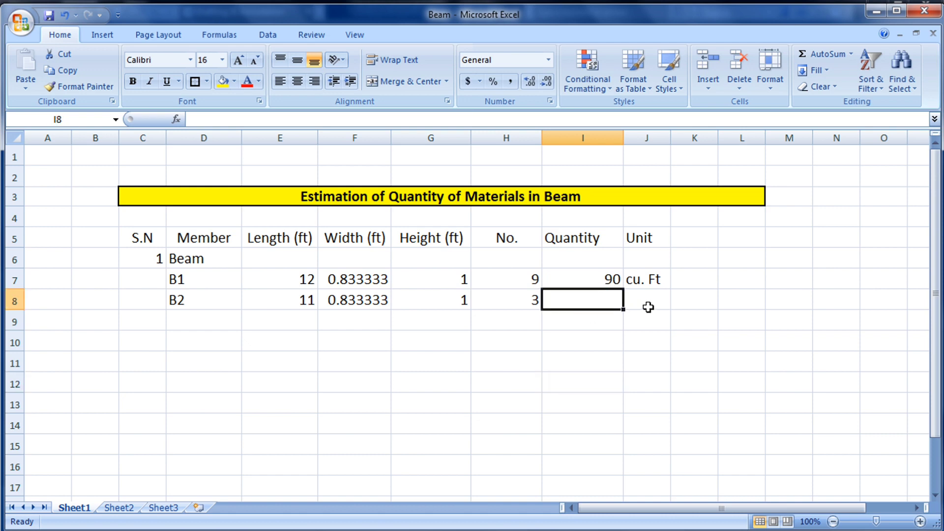
pyautogui.write('=')
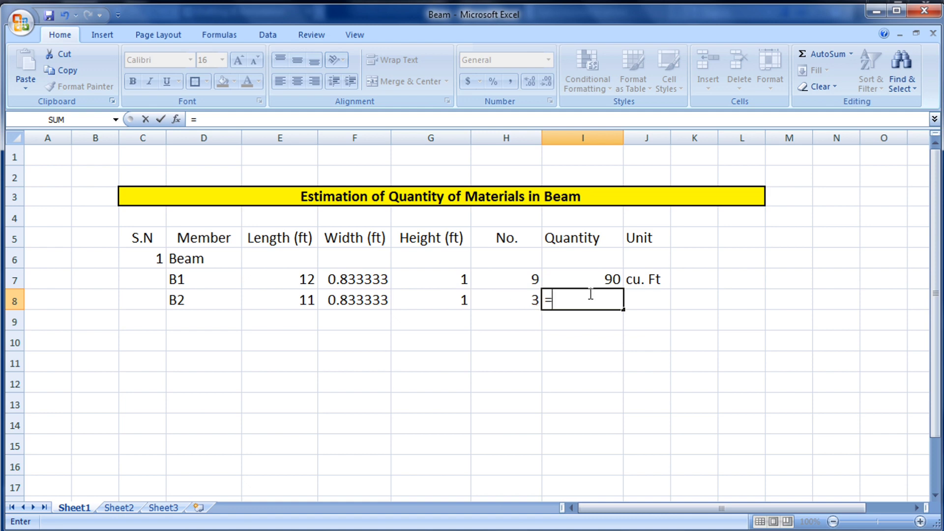
pyautogui.press('Escape')
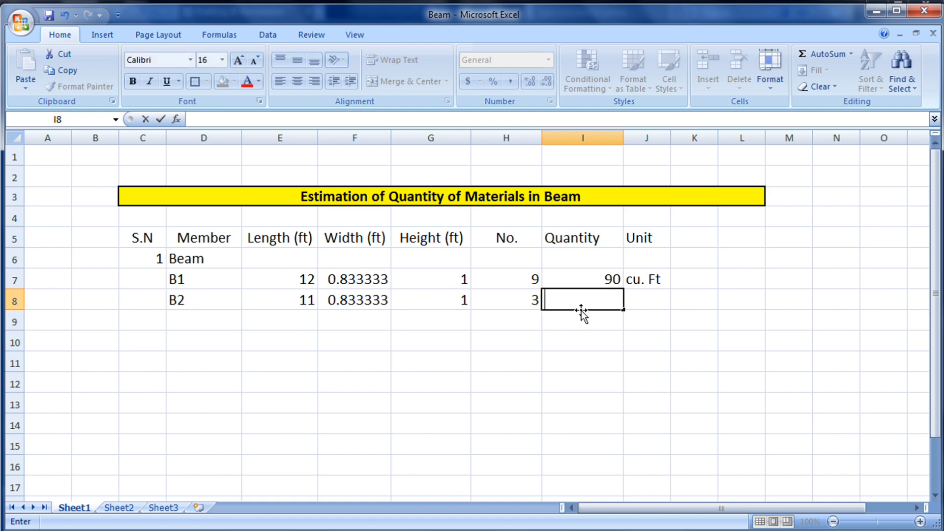
pyautogui.click(585, 326)
pyautogui.click(508, 324)
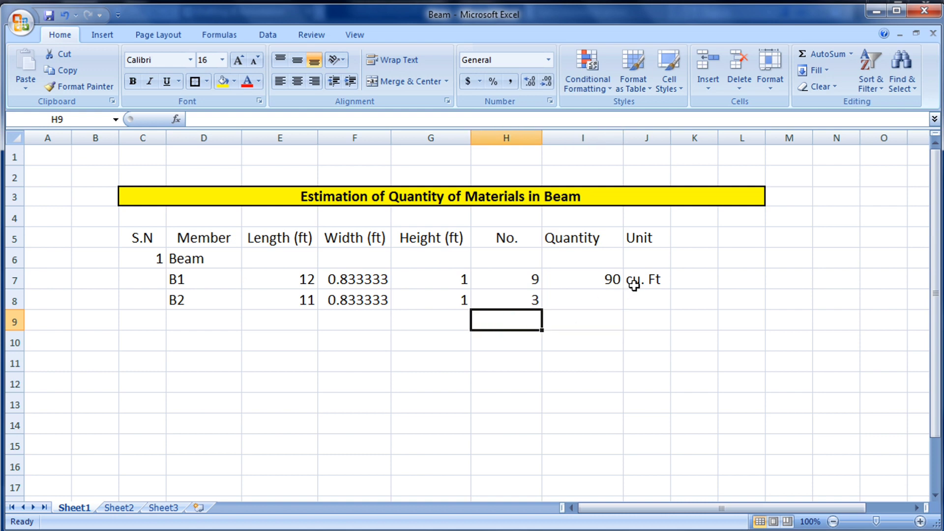
pyautogui.click(609, 278)
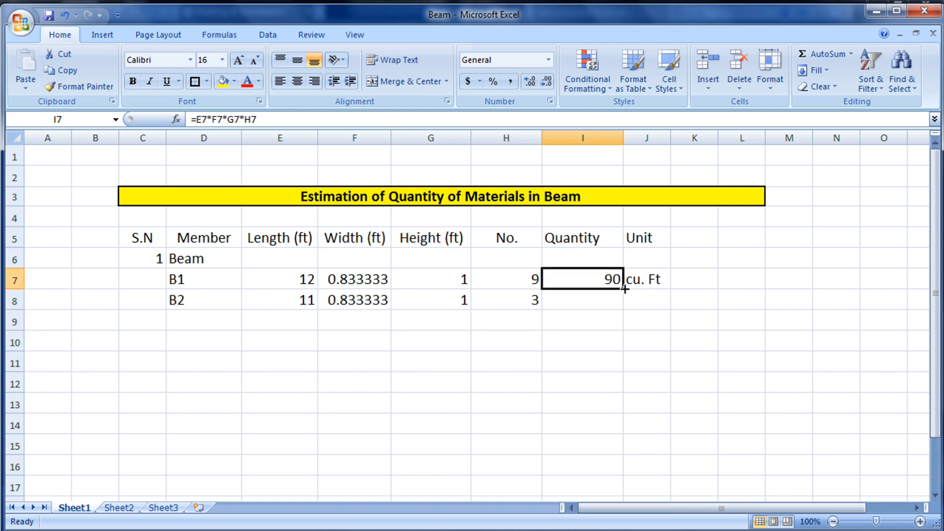
# Fill the I7 quantity formula down to I8, giving B2 a quantity of 27.5.
pyautogui.moveTo(624, 290); pyautogui.dragTo(626, 303)
pyautogui.click(613, 282)
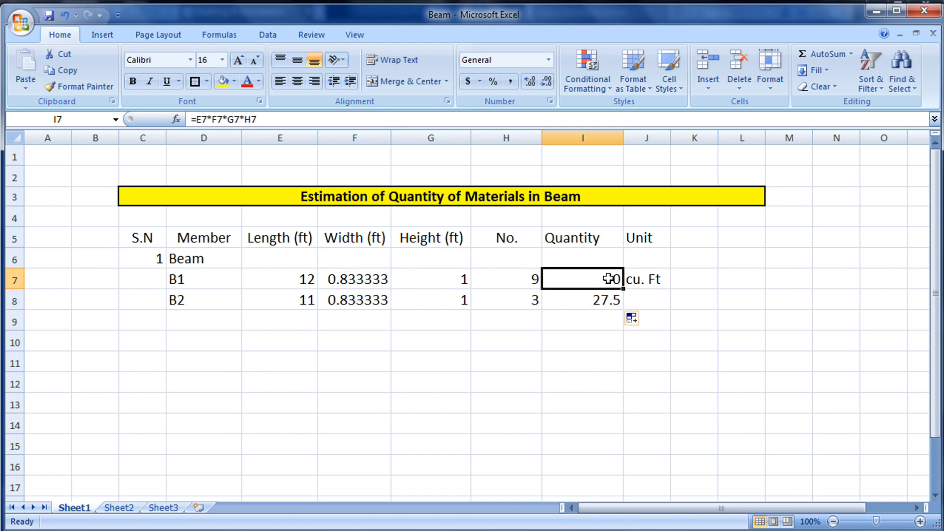
pyautogui.click(607, 299)
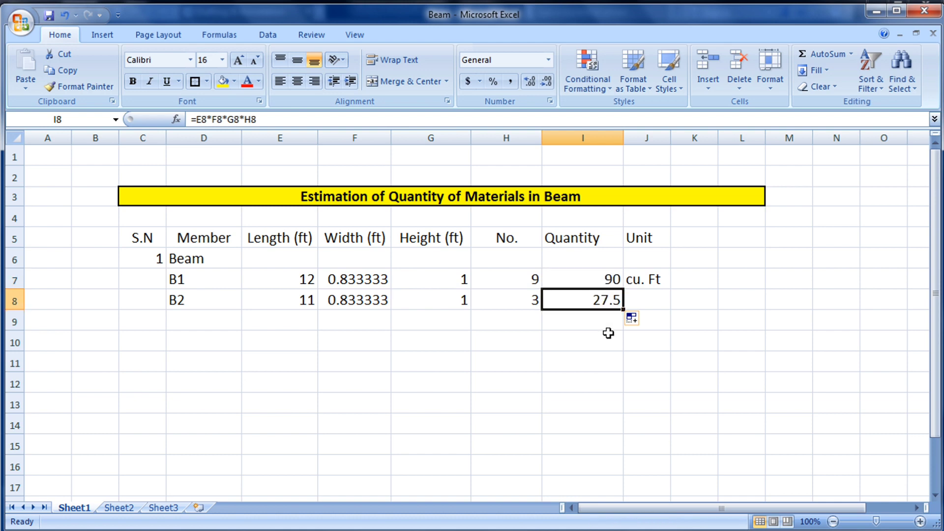
pyautogui.click(610, 360)
pyautogui.click(602, 301)
pyautogui.click(605, 278)
pyautogui.click(601, 296)
pyautogui.click(610, 350)
pyautogui.click(614, 301)
# Enter 'cu. Ft' as the B2 unit in J8.
pyautogui.click(658, 301)
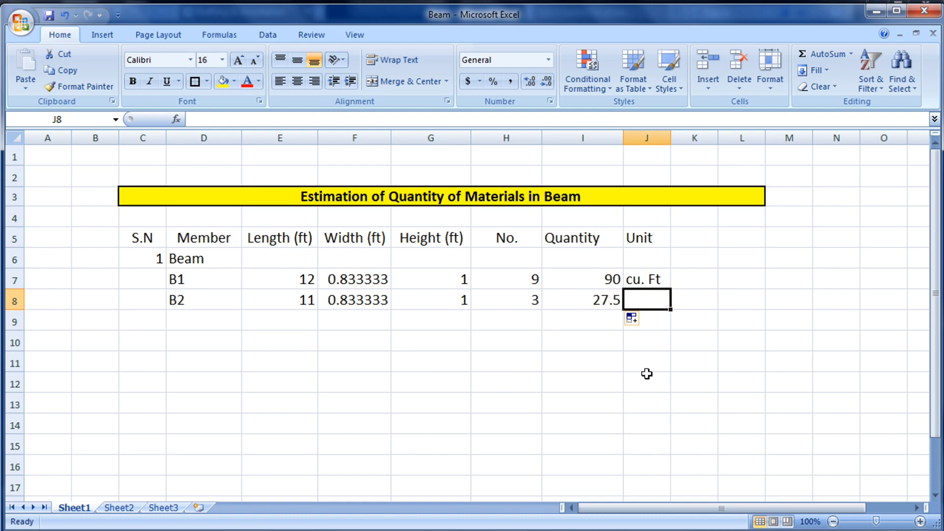
pyautogui.write('cu')
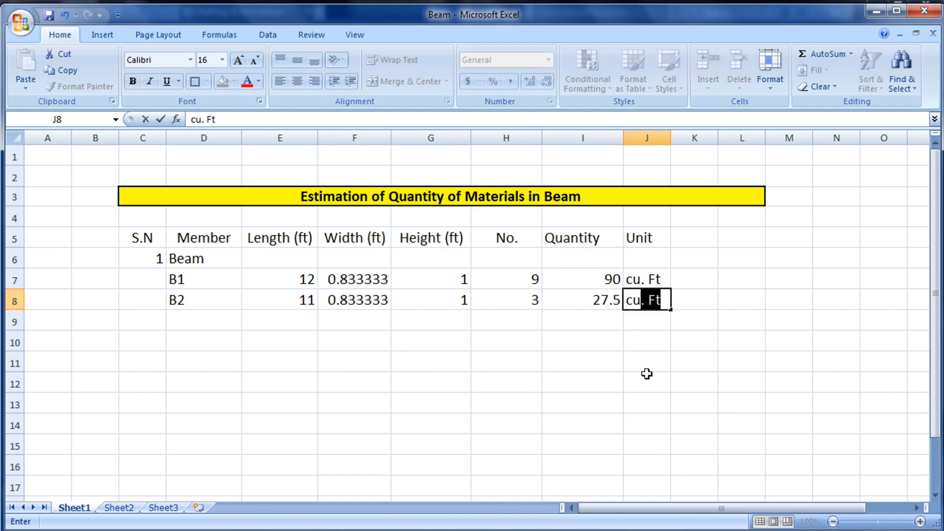
pyautogui.write(' .')
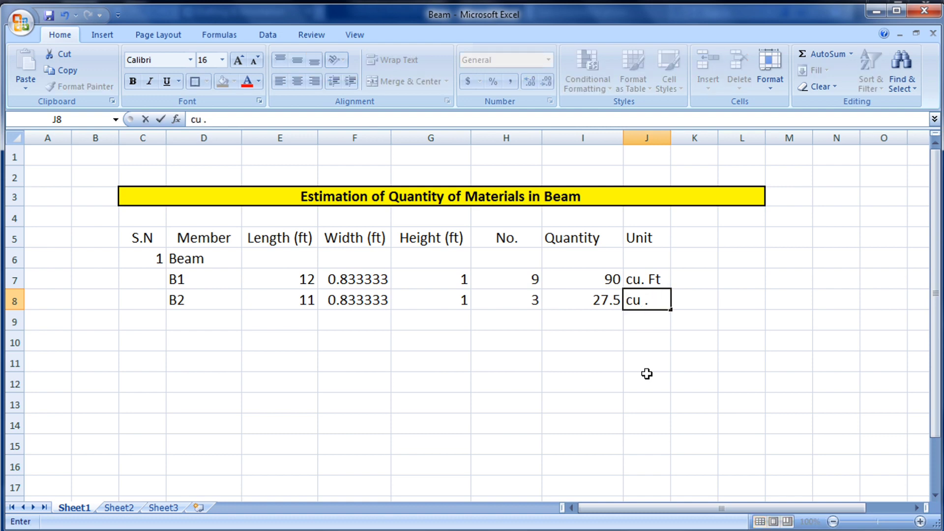
pyautogui.write('.')
pyautogui.press('Tab')
pyautogui.click(647, 373)
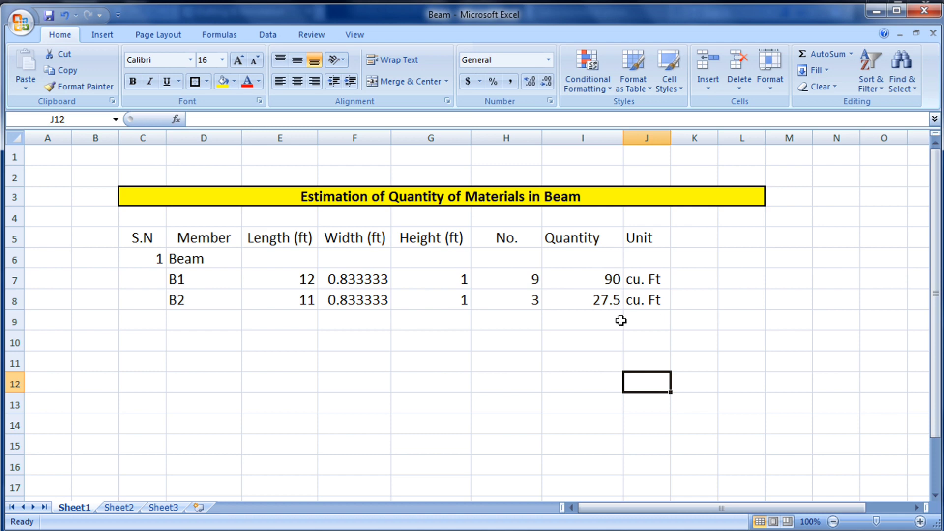
pyautogui.click(615, 284)
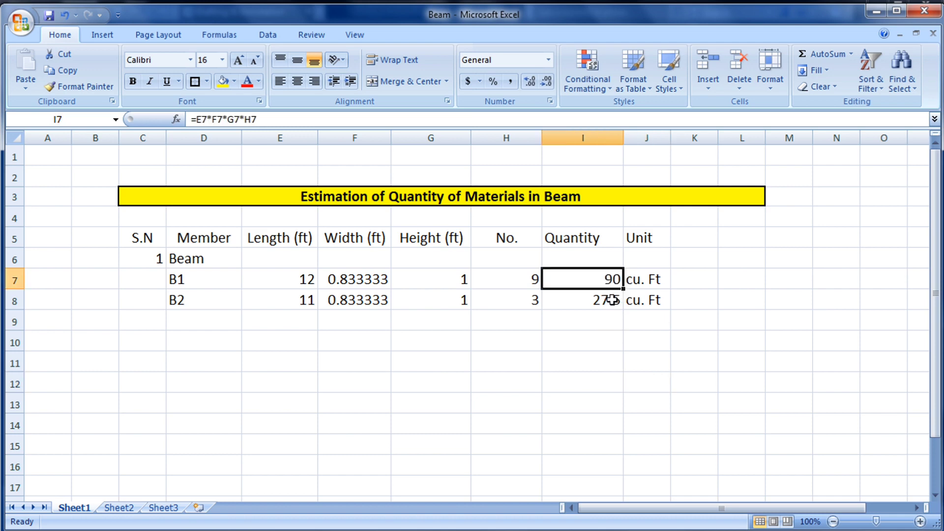
# Zoom around the AutoCAD beam plan to read the B1 and B2 dimension notes, then select I9.
pyautogui.click(608, 300)
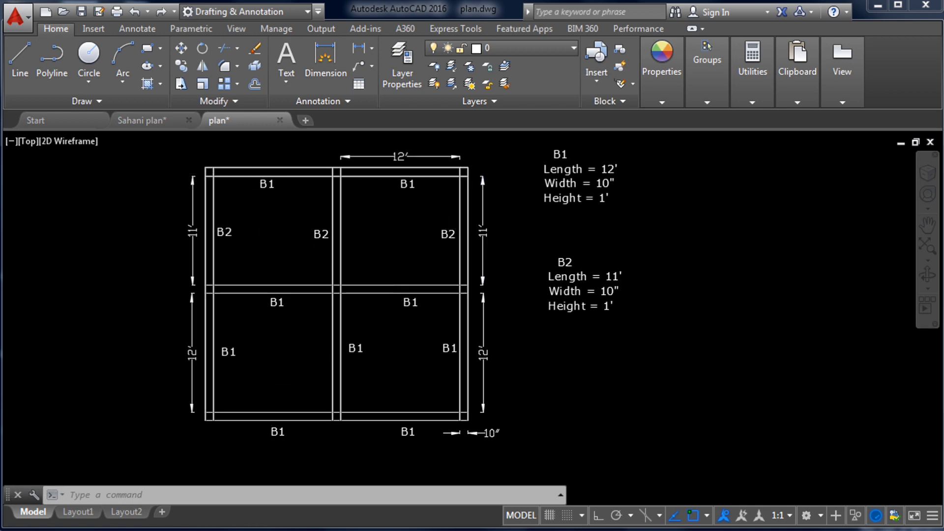
pyautogui.scroll(6, 211, 184)
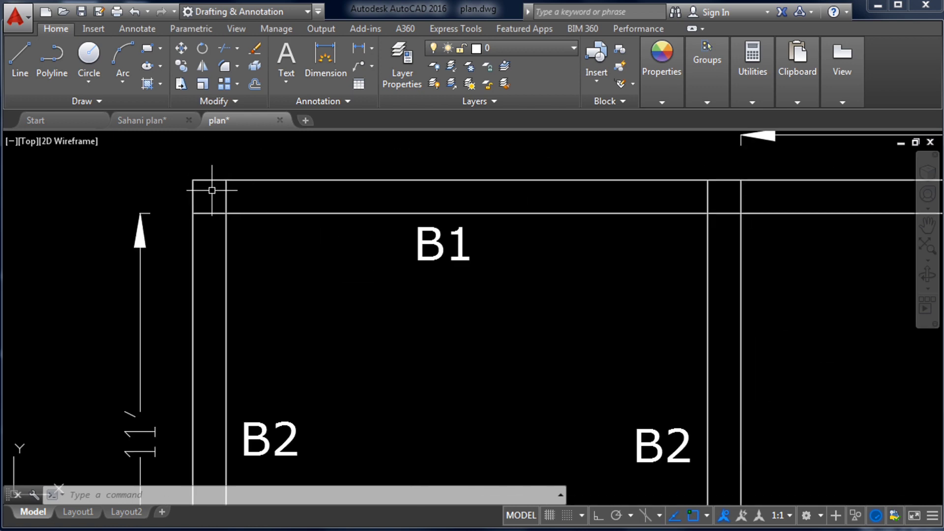
pyautogui.scroll(-3, 211, 190)
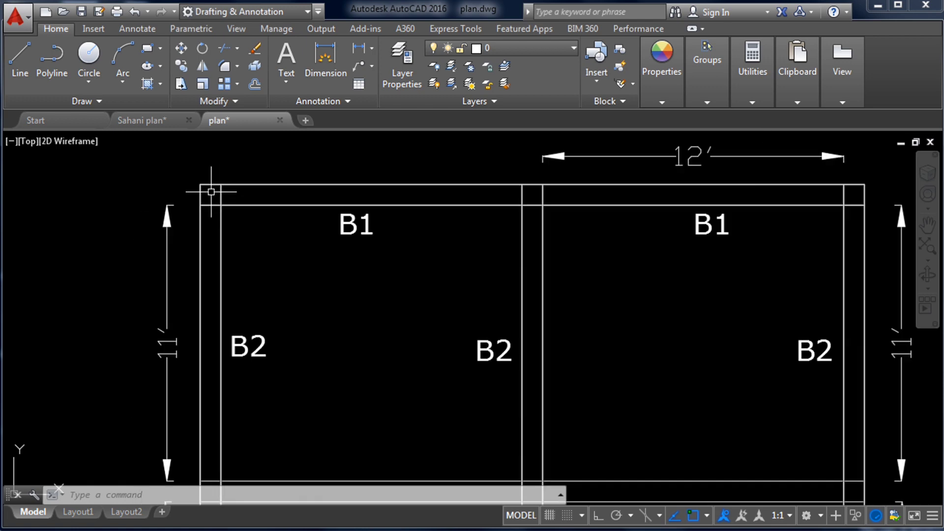
pyautogui.scroll(-3, 212, 194)
pyautogui.scroll(7, 212, 192)
pyautogui.scroll(-2, 212, 191)
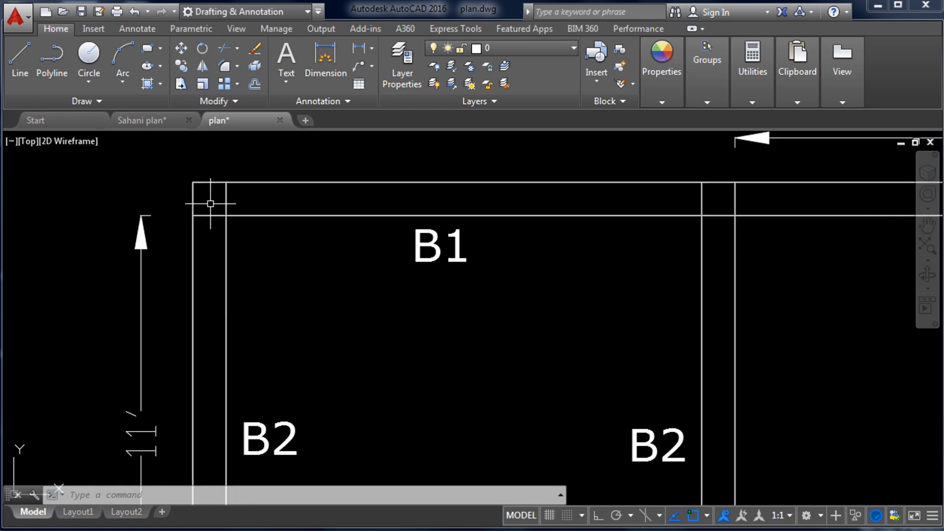
pyautogui.scroll(-2, 202, 197)
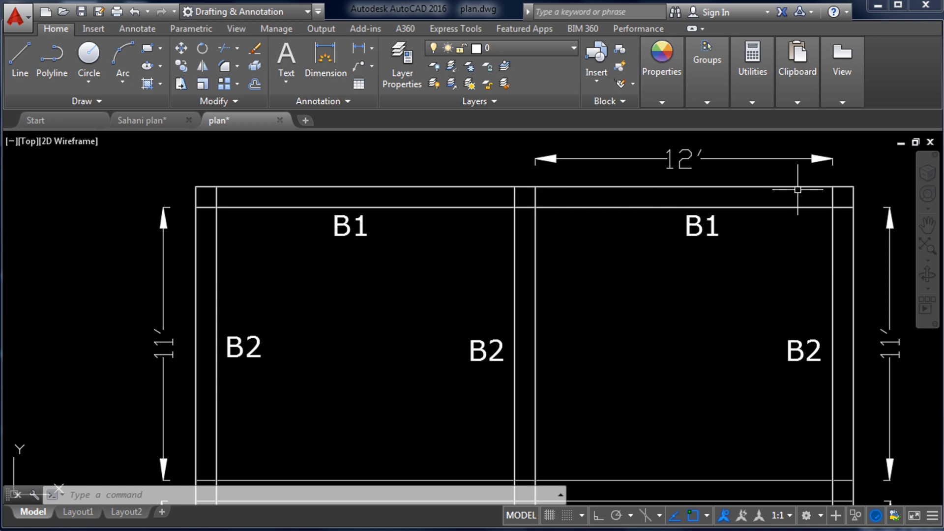
pyautogui.scroll(-3, 669, 218)
pyautogui.scroll(2, 393, 268)
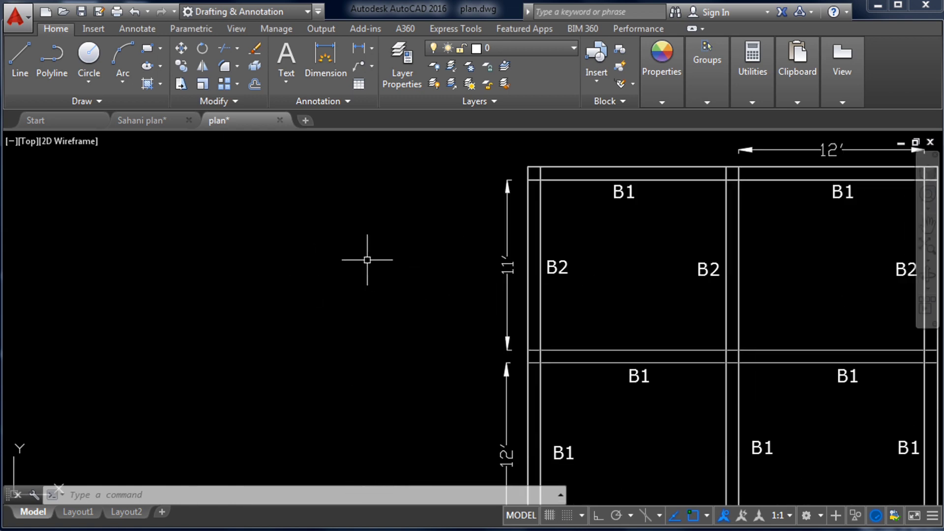
pyautogui.scroll(-2, 266, 242)
pyautogui.scroll(-3, 323, 261)
pyautogui.scroll(2, 519, 258)
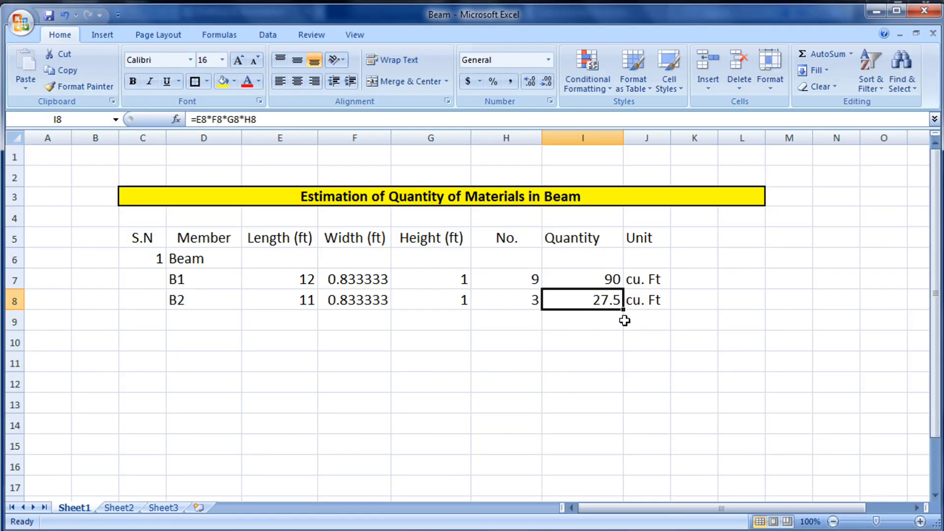
pyautogui.click(609, 320)
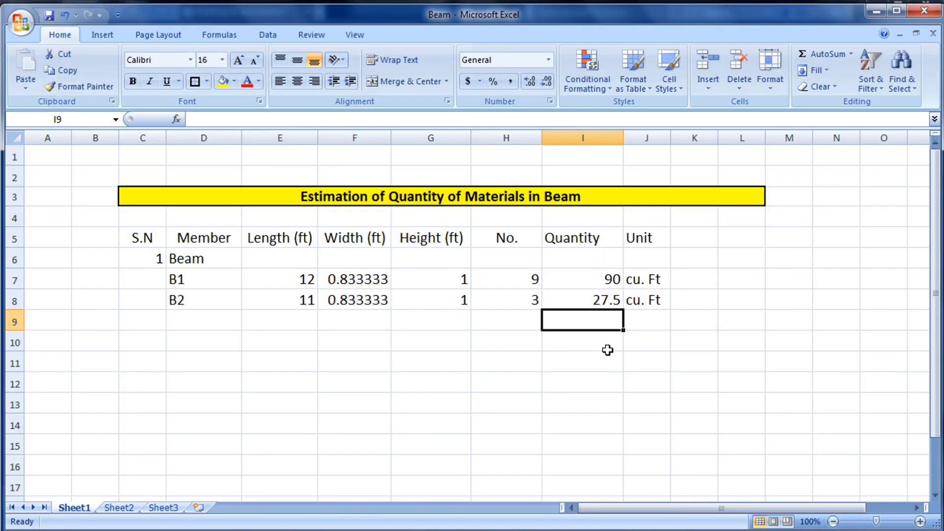
# Total the beams in I9 with =I7+I8 (117.5) and label it 'cu. Ft' in J9.
pyautogui.write('=')
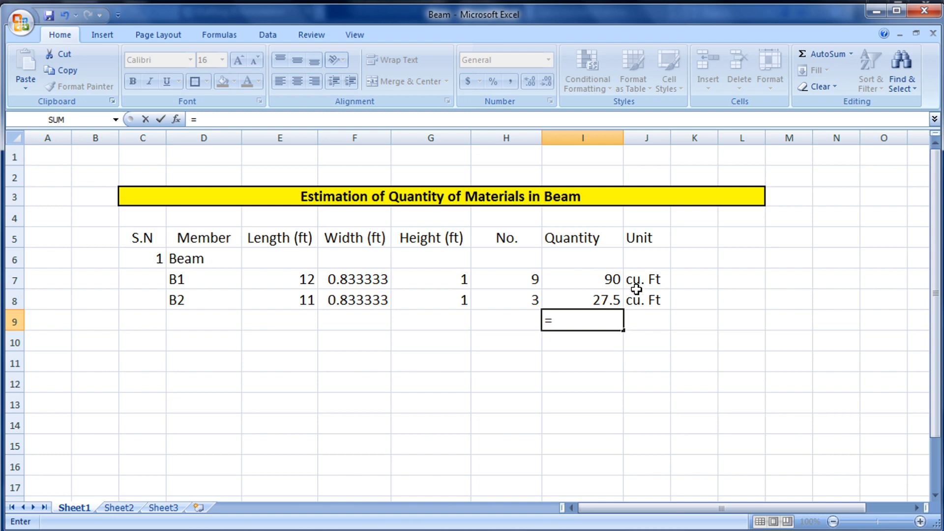
pyautogui.click(603, 283)
pyautogui.write('+')
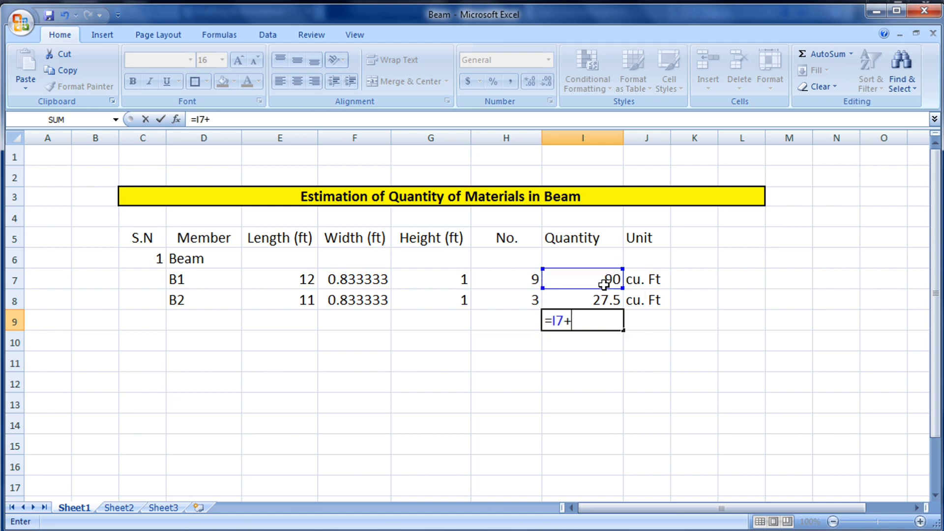
pyautogui.click(604, 298)
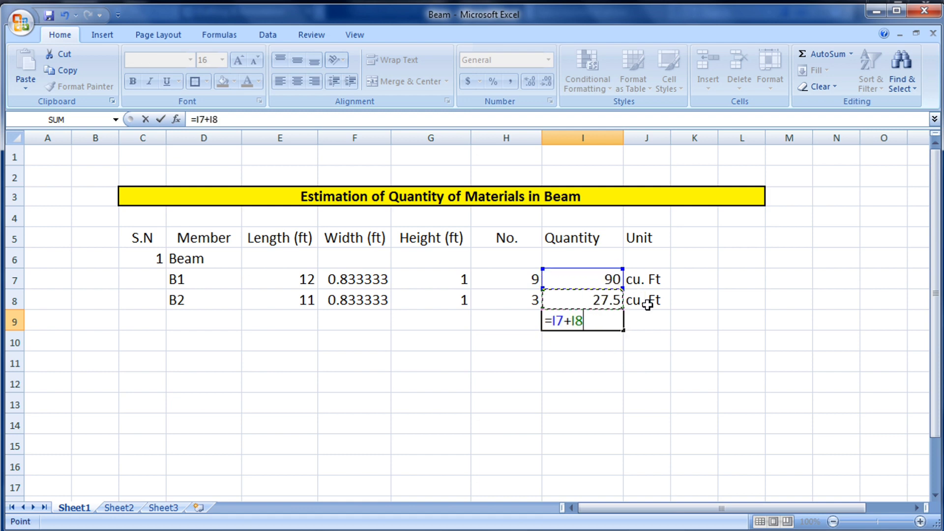
pyautogui.press('Return')
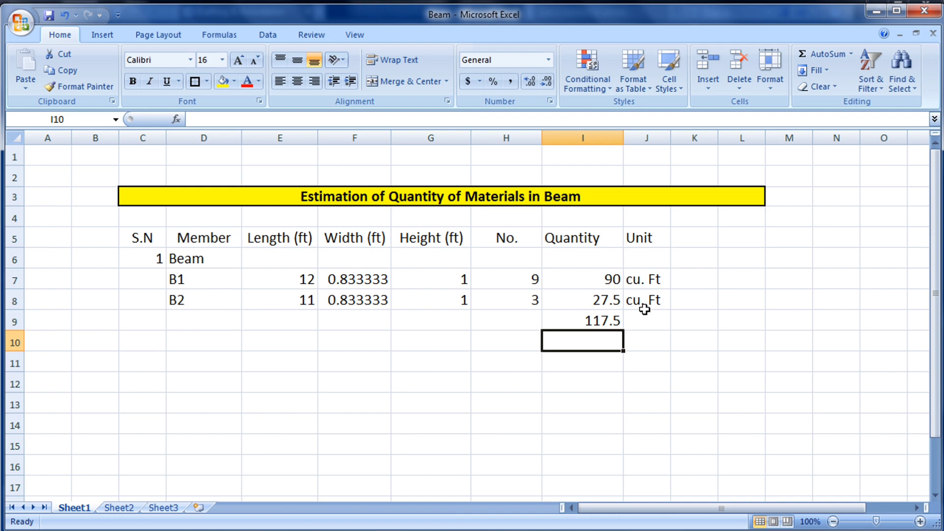
pyautogui.click(595, 322)
pyautogui.click(646, 321)
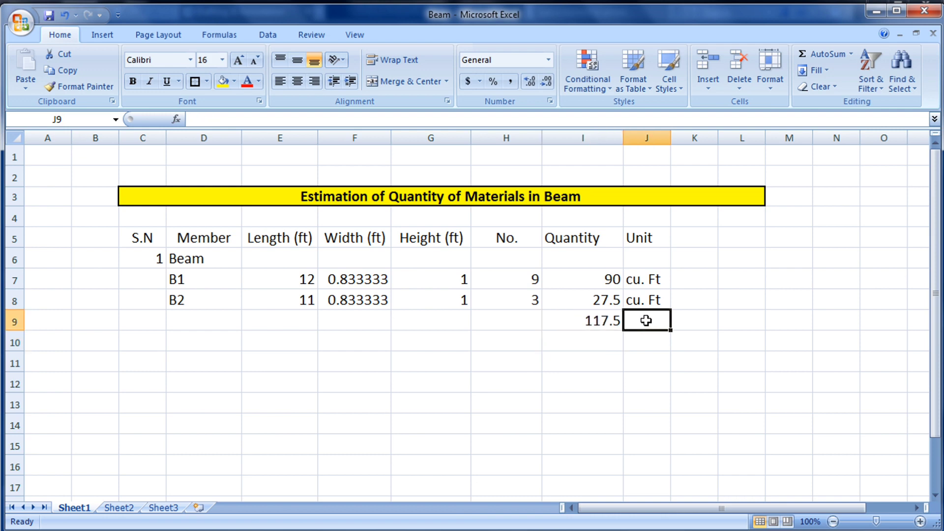
pyautogui.write('cu. Ft')
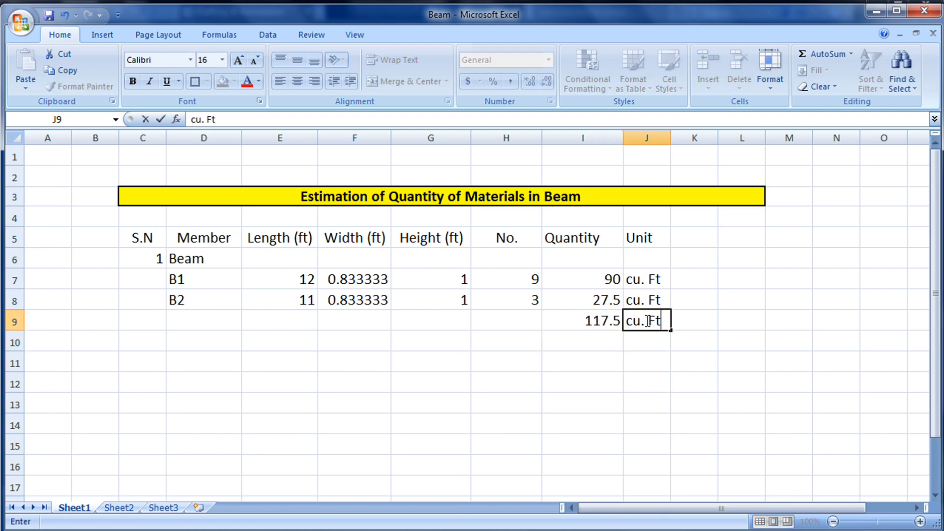
pyautogui.click(479, 356)
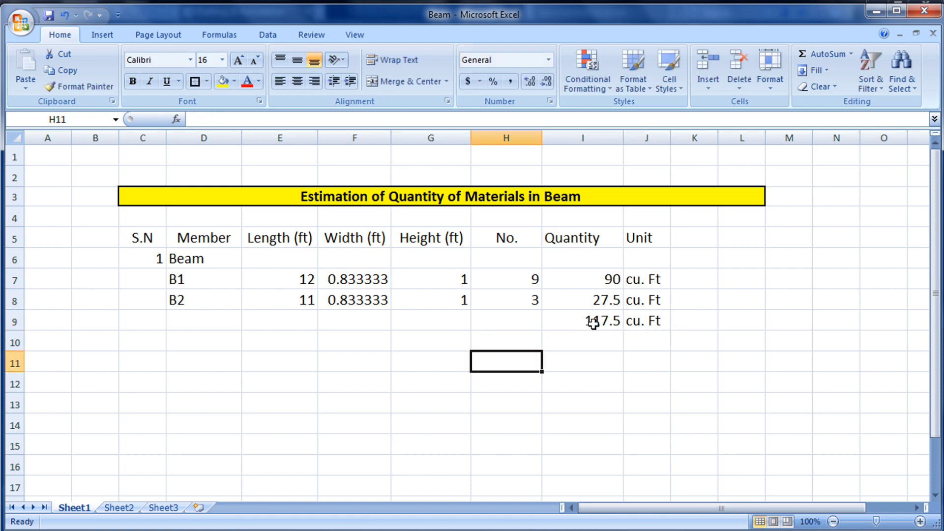
pyautogui.click(570, 323)
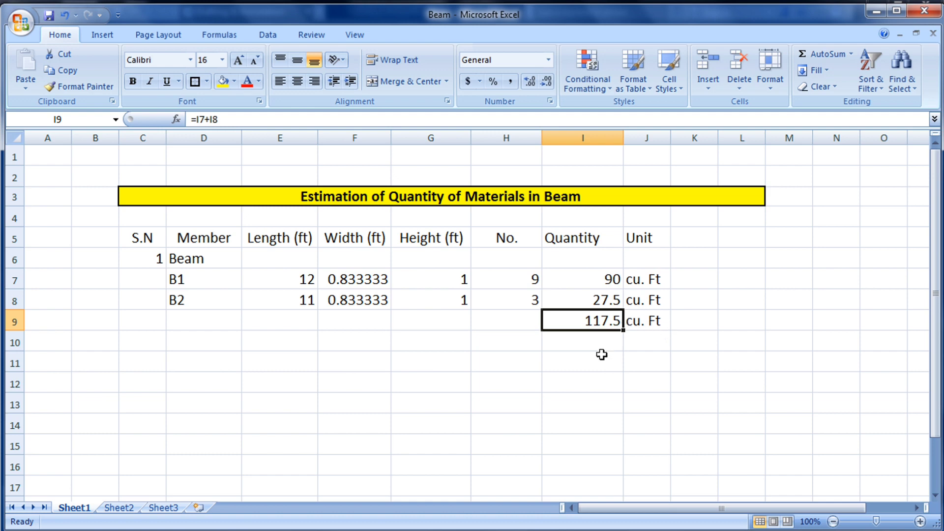
# Convert the 117.5 total in I10 with =I9/36.31, giving 3.2360231.
pyautogui.press('Down')
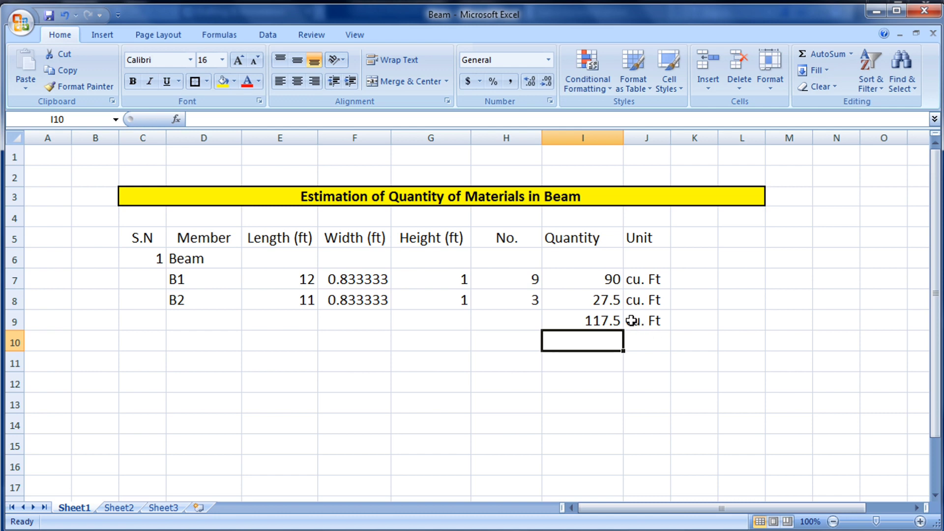
pyautogui.click(594, 320)
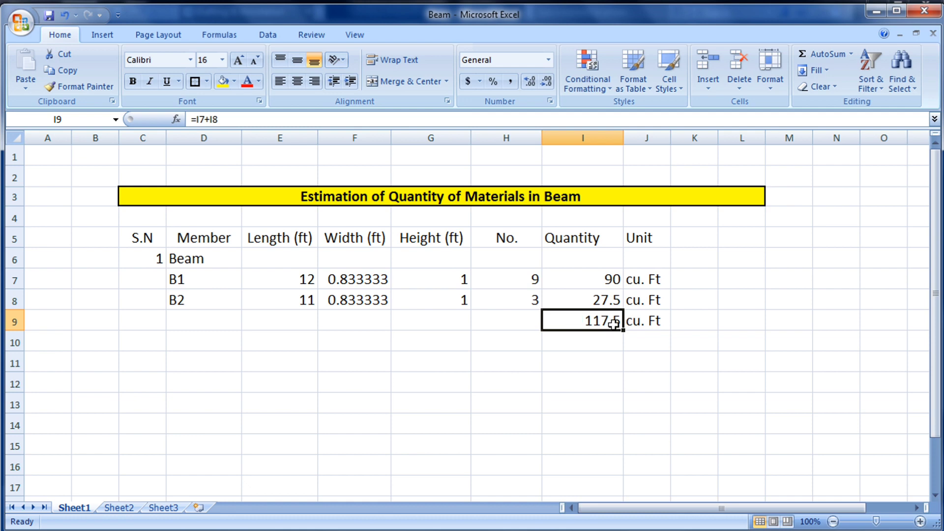
pyautogui.click(604, 345)
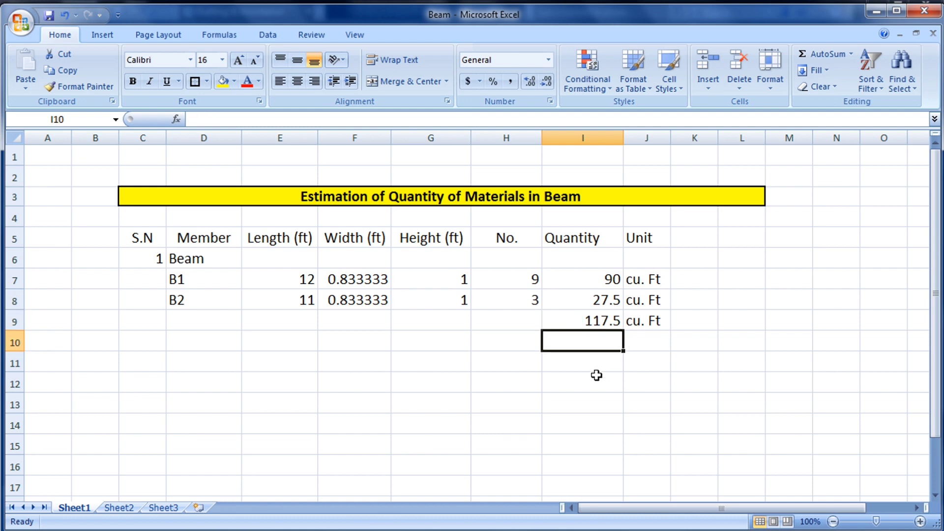
pyautogui.write('=')
pyautogui.click(592, 320)
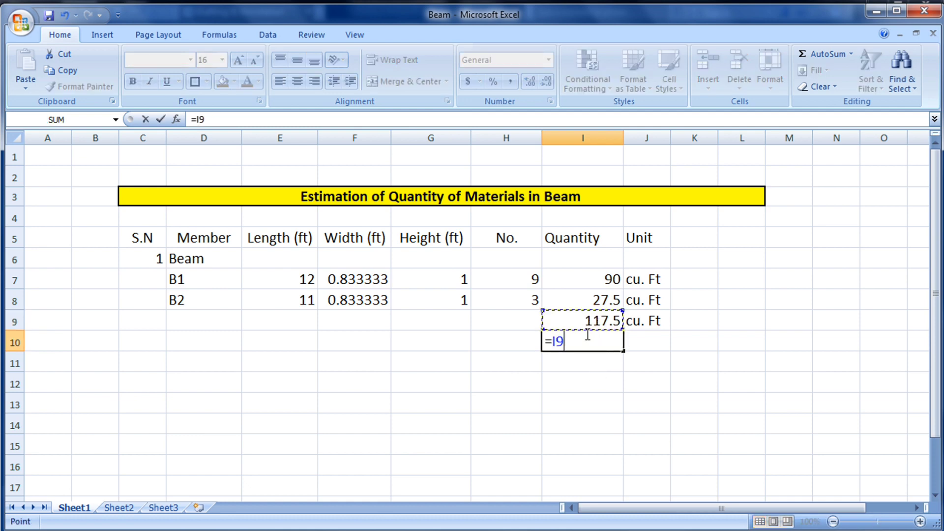
pyautogui.write('/36.31')
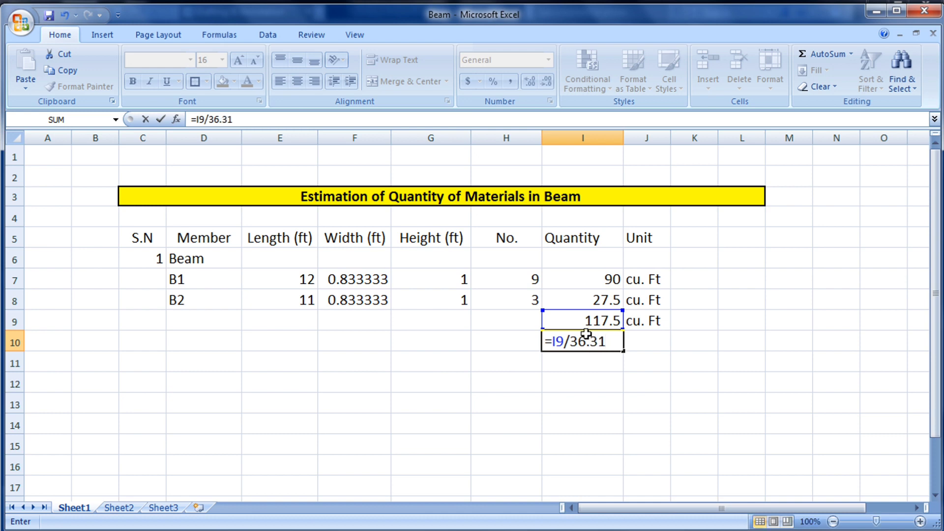
pyautogui.press('Return')
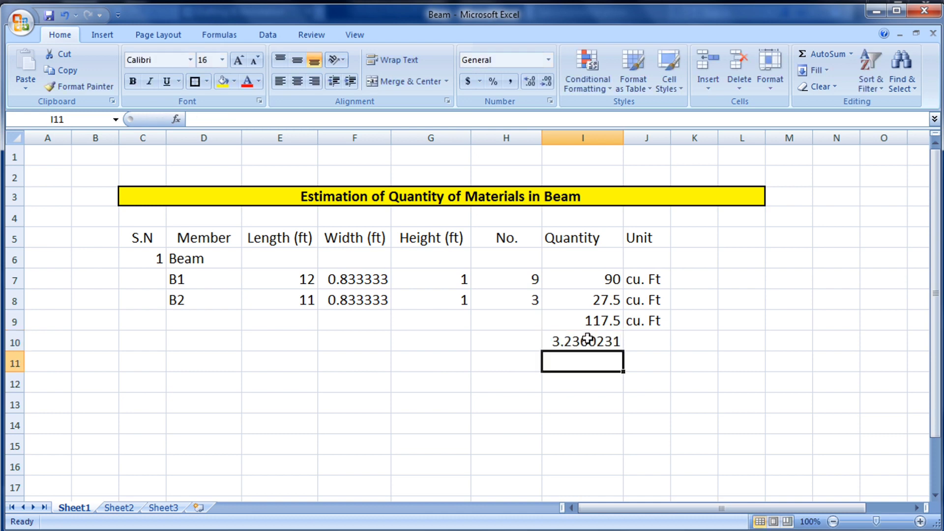
pyautogui.click(587, 339)
pyautogui.click(658, 341)
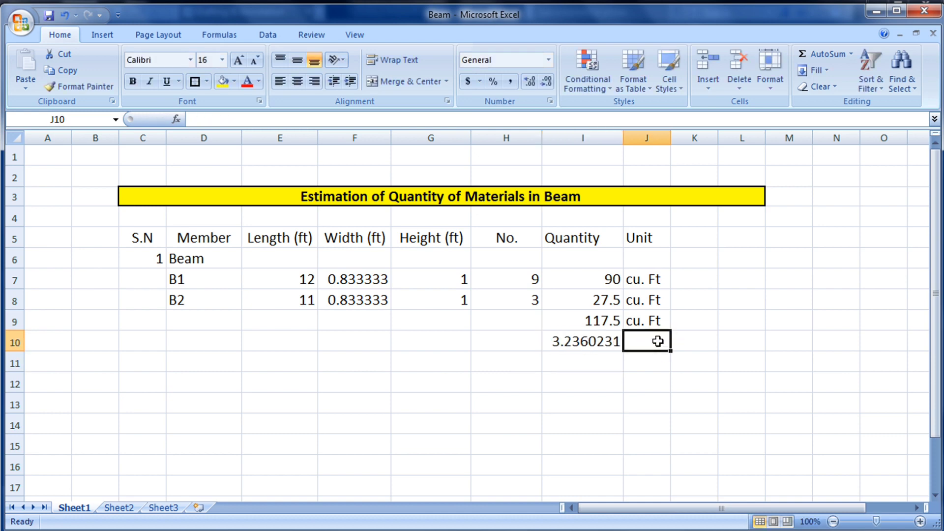
# Label the 3.2360231 value with the unit 'cu mt.' in J10.
pyautogui.write('cu mt.')
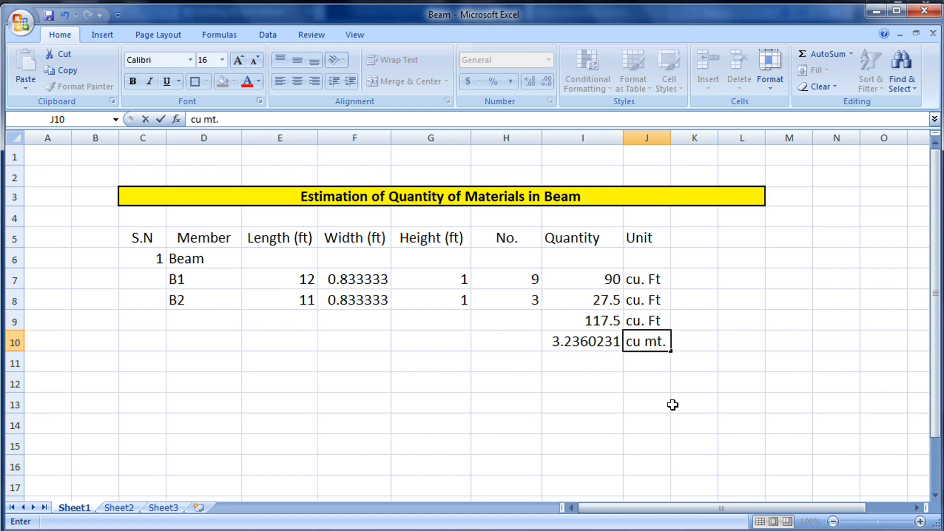
pyautogui.press('Return')
pyautogui.click(595, 338)
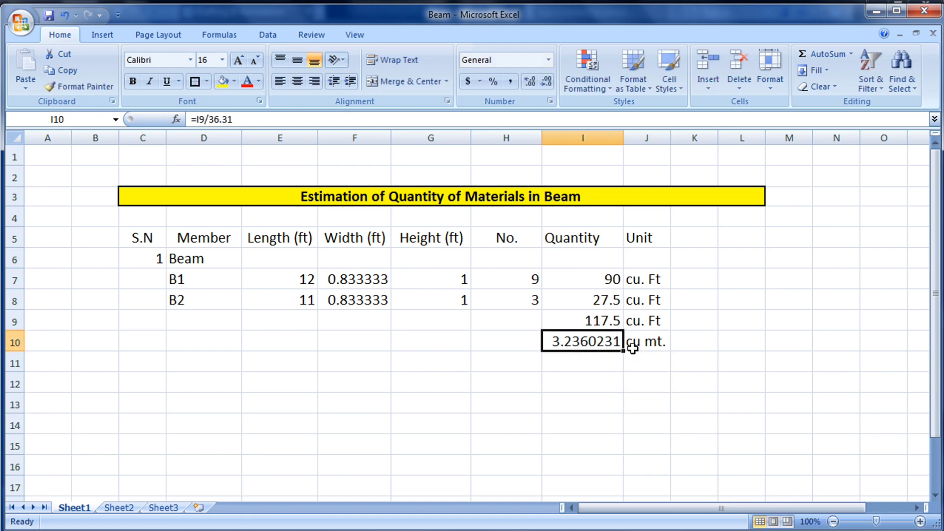
pyautogui.click(632, 348)
pyautogui.click(604, 345)
pyautogui.click(514, 345)
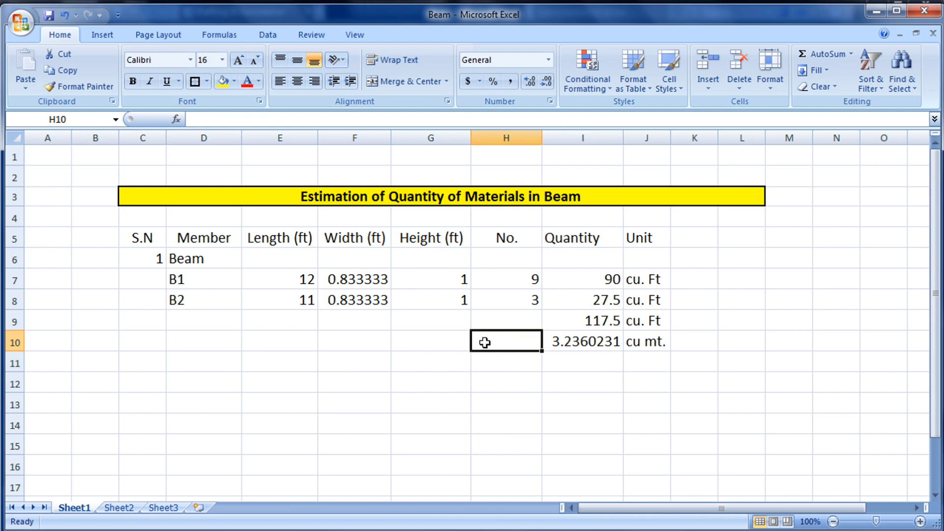
pyautogui.moveTo(437, 342); pyautogui.dragTo(471, 332)
pyautogui.click(488, 362)
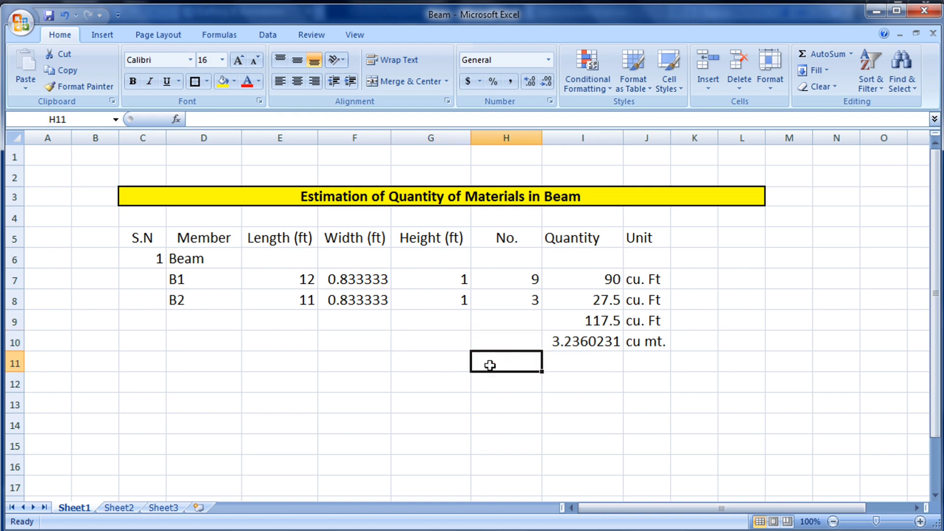
pyautogui.click(457, 339)
# Type the label 'Wet volume of Concrete' in G10.
pyautogui.write('We')
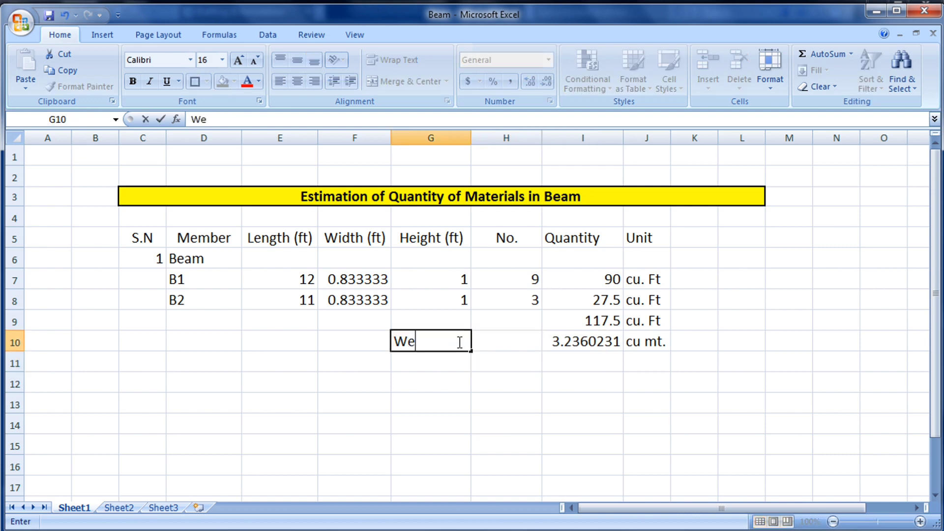
pyautogui.write('t volume o')
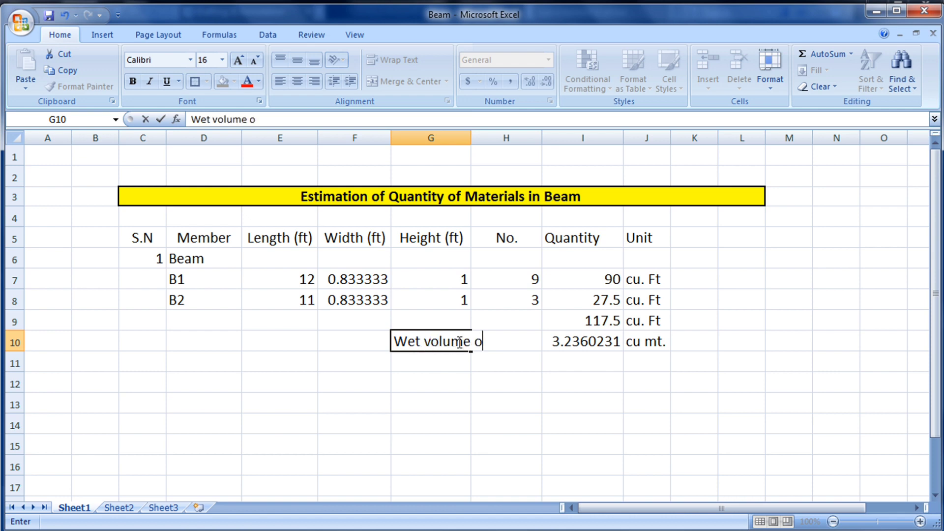
pyautogui.write('f Conc')
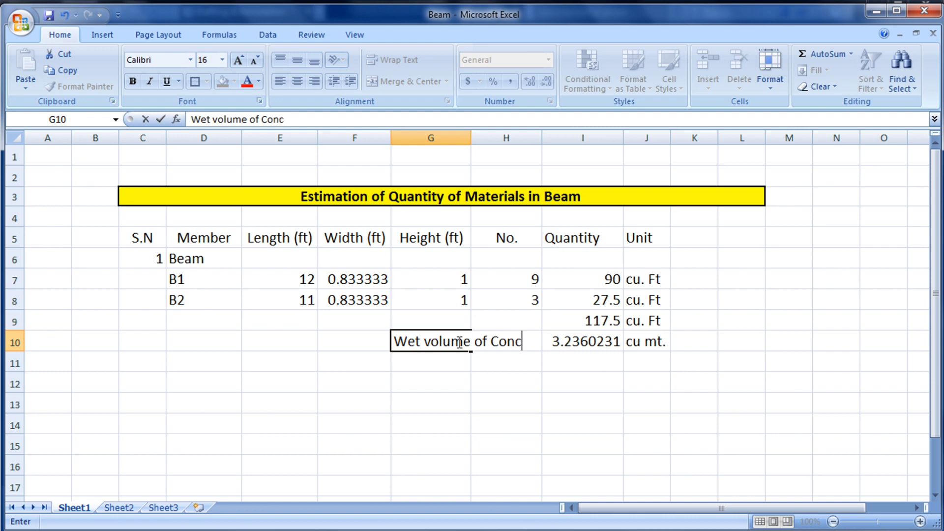
pyautogui.write('rete')
pyautogui.click(493, 362)
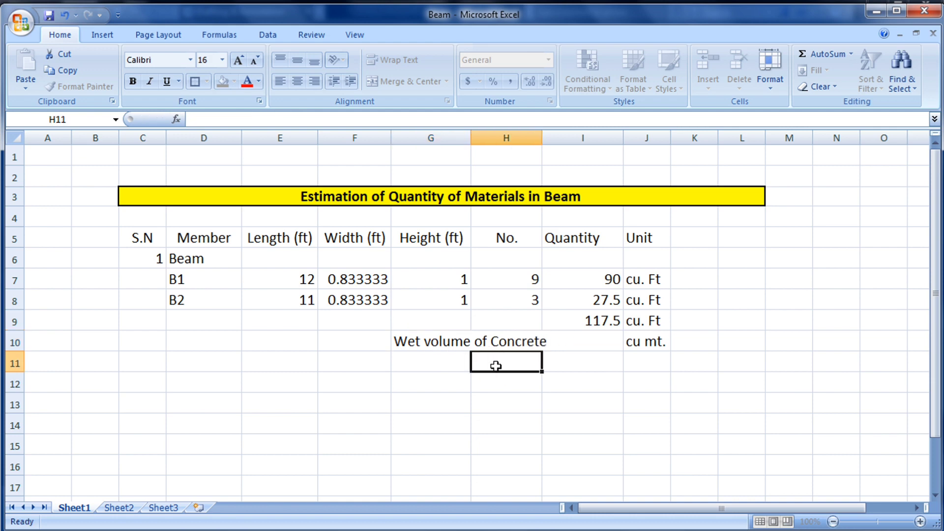
pyautogui.click(627, 405)
pyautogui.click(502, 345)
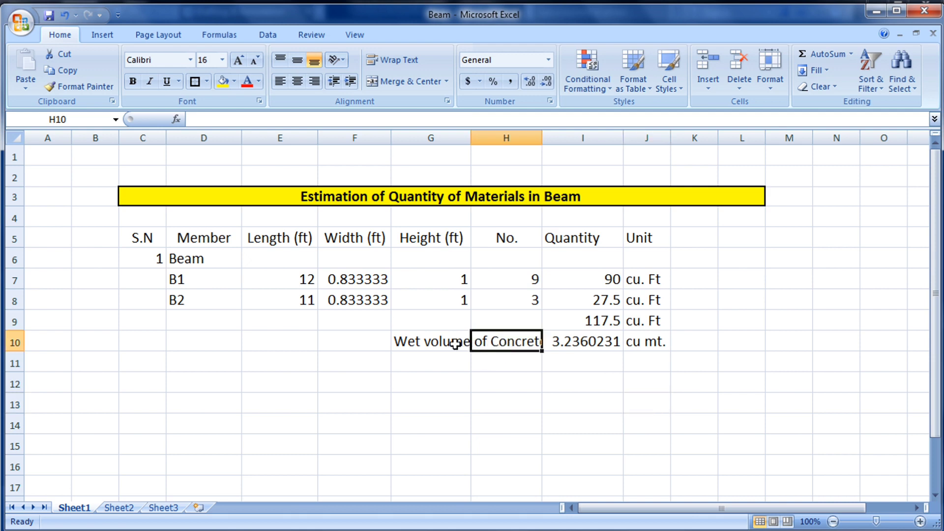
pyautogui.click(455, 344)
pyautogui.click(512, 343)
pyautogui.click(590, 340)
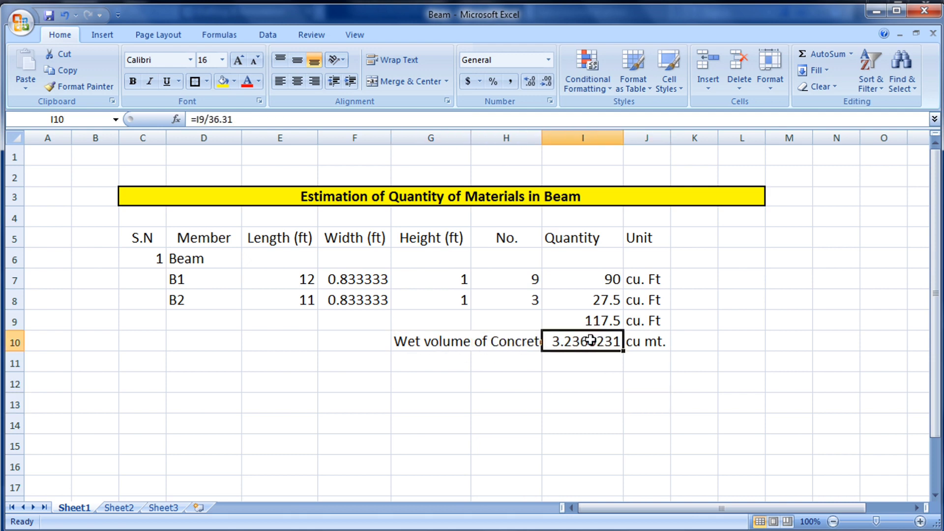
pyautogui.click(512, 341)
# Merge and centre F10:H10 around the Wet volume of Concrete label.
pyautogui.moveTo(464, 343); pyautogui.dragTo(368, 344)
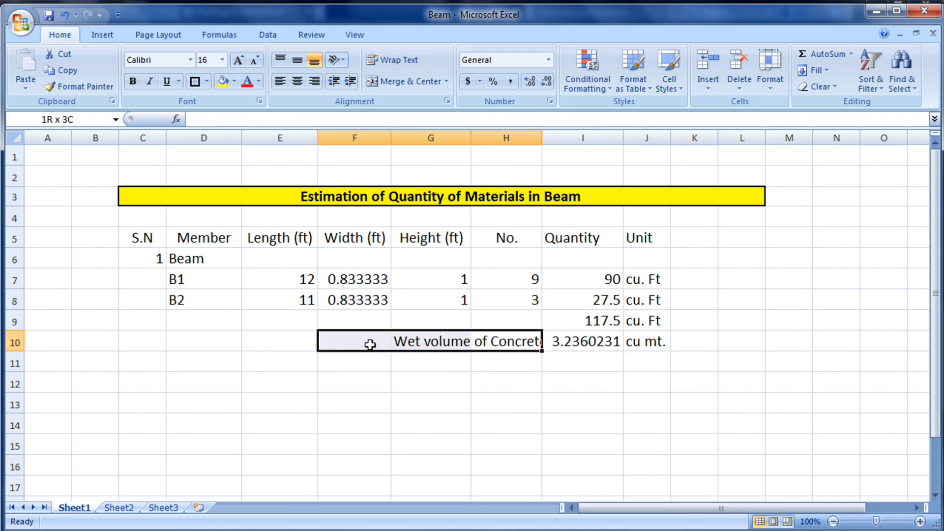
pyautogui.click(388, 84)
pyautogui.click(479, 379)
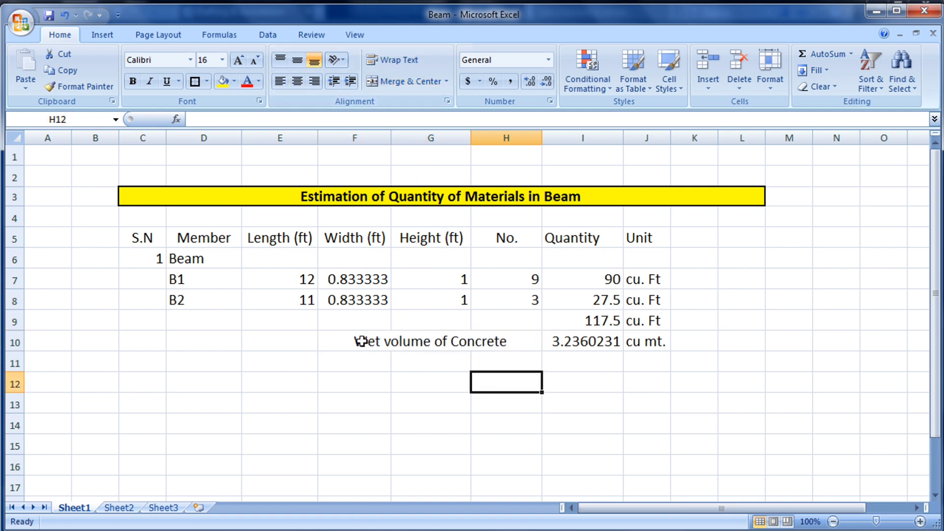
pyautogui.click(378, 341)
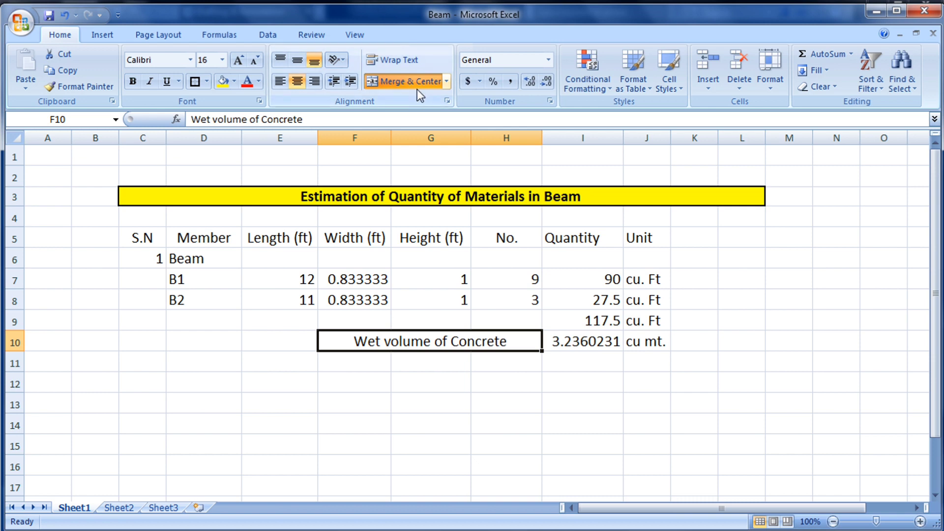
pyautogui.click(489, 378)
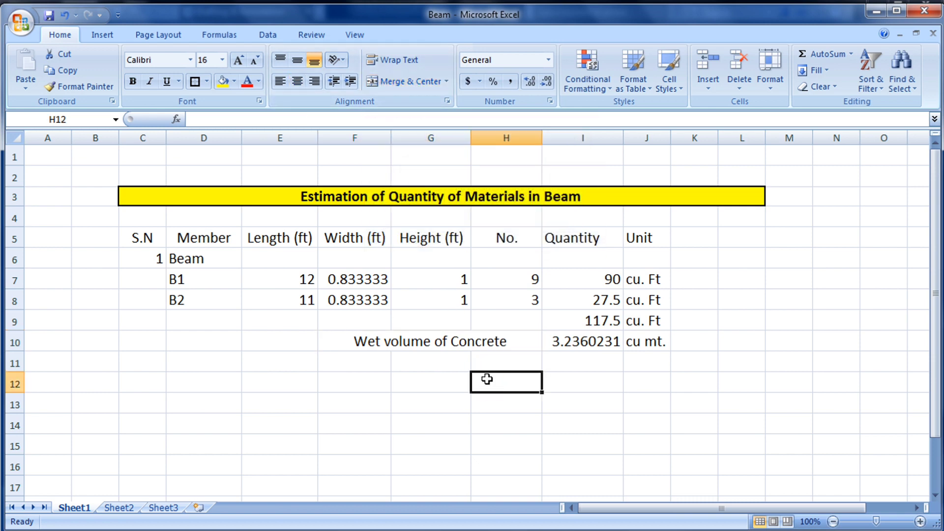
pyautogui.click(411, 341)
pyautogui.click(532, 418)
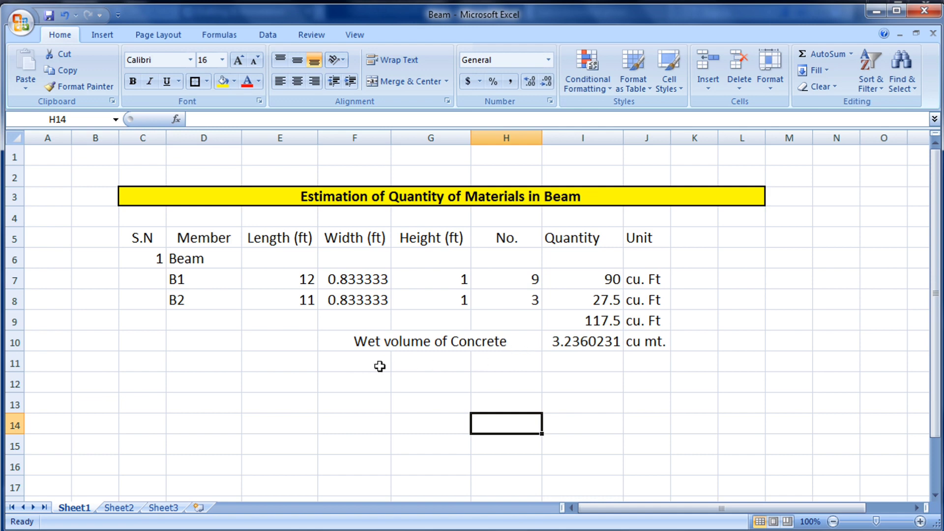
pyautogui.moveTo(379, 367); pyautogui.dragTo(480, 363)
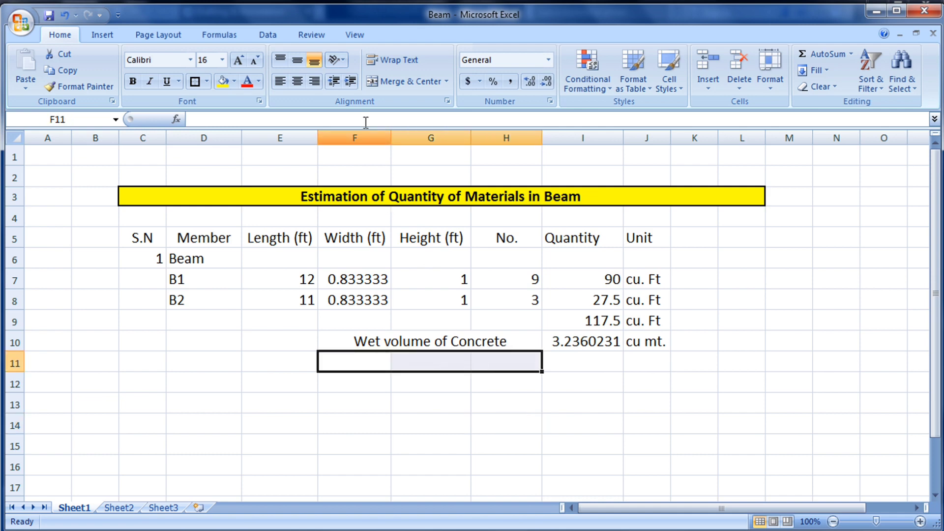
# Merge F11:H11 and label it 'Dry volume of concrete'.
pyautogui.click(393, 82)
pyautogui.write('D')
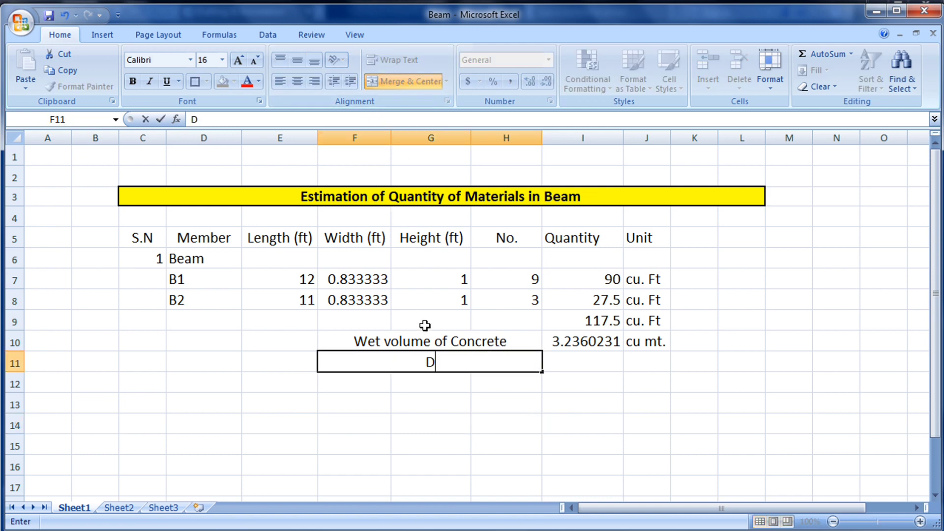
pyautogui.write('ry volume ')
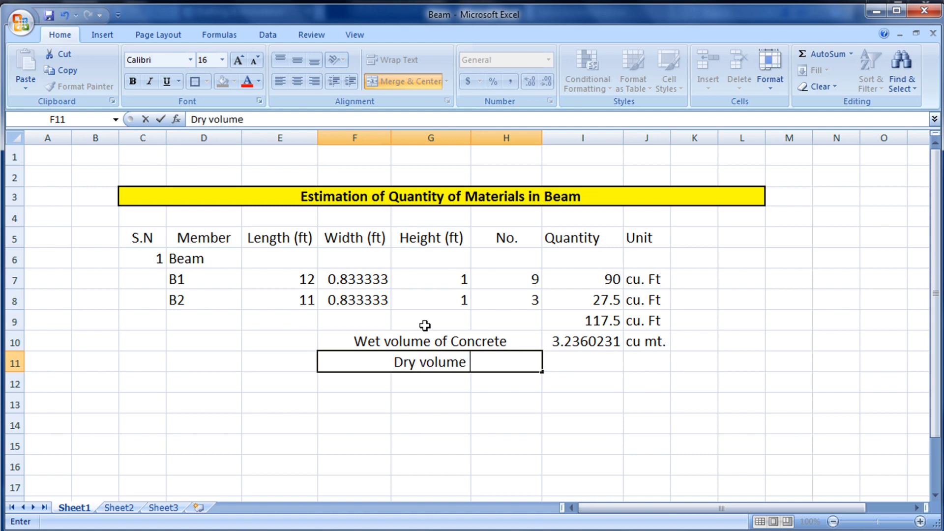
pyautogui.write('of concrete')
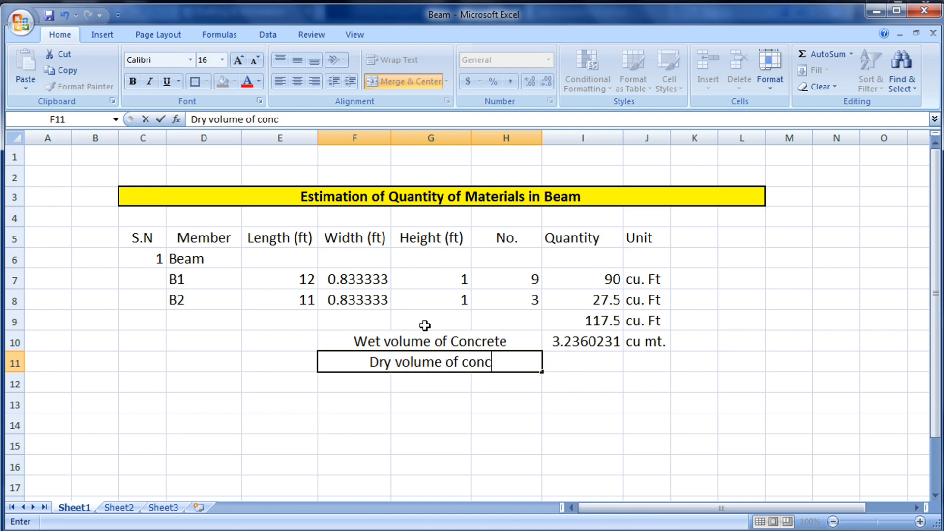
pyautogui.click(582, 369)
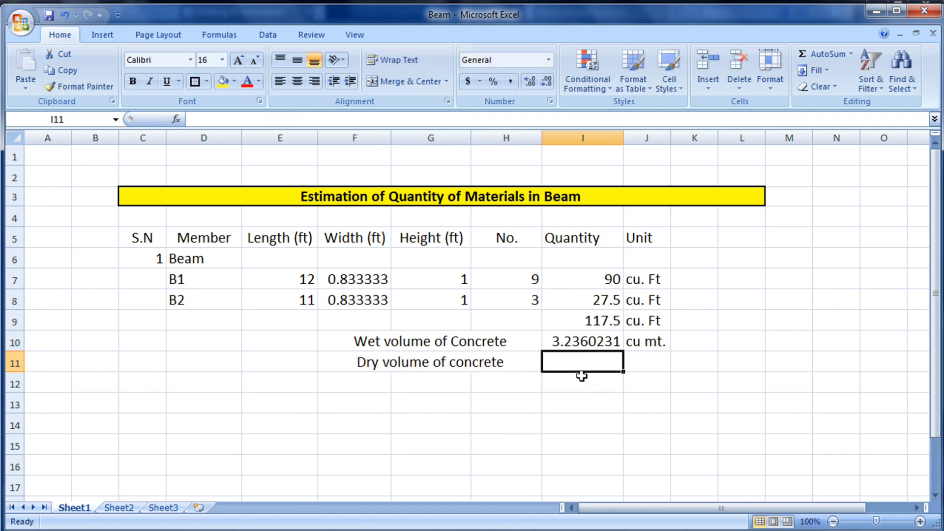
# Check the wet volume formula in I10, ending on I11 for the dry volume value.
pyautogui.click(586, 340)
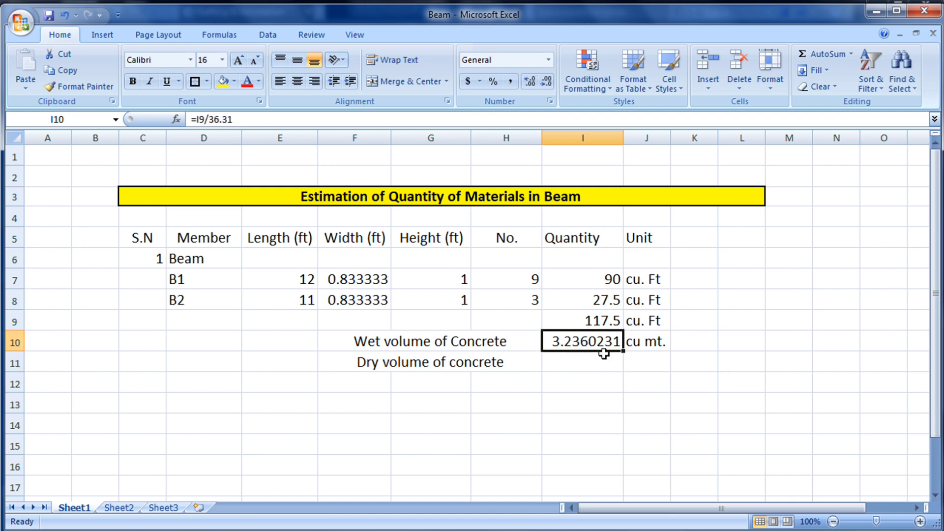
pyautogui.click(602, 357)
pyautogui.click(600, 347)
pyautogui.click(596, 354)
pyautogui.click(598, 337)
pyautogui.click(593, 360)
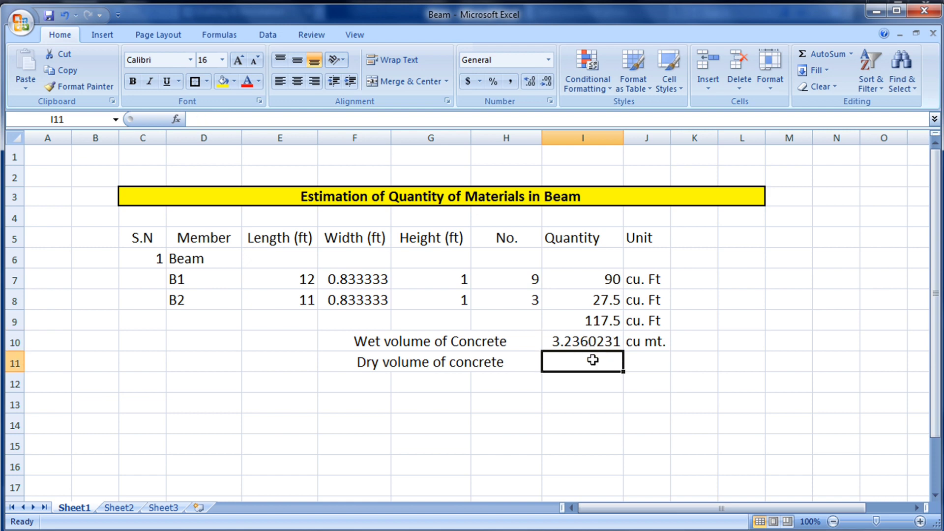
# Enter =I10*1.54 in I11 to get a dry volume of 4.9834756.
pyautogui.write('=')
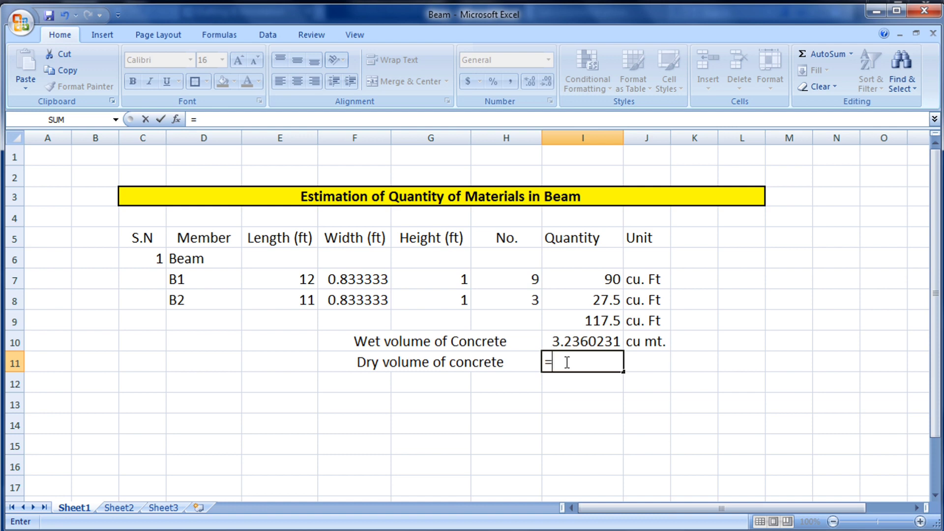
pyautogui.doubleClick(552, 362)
pyautogui.click(571, 343)
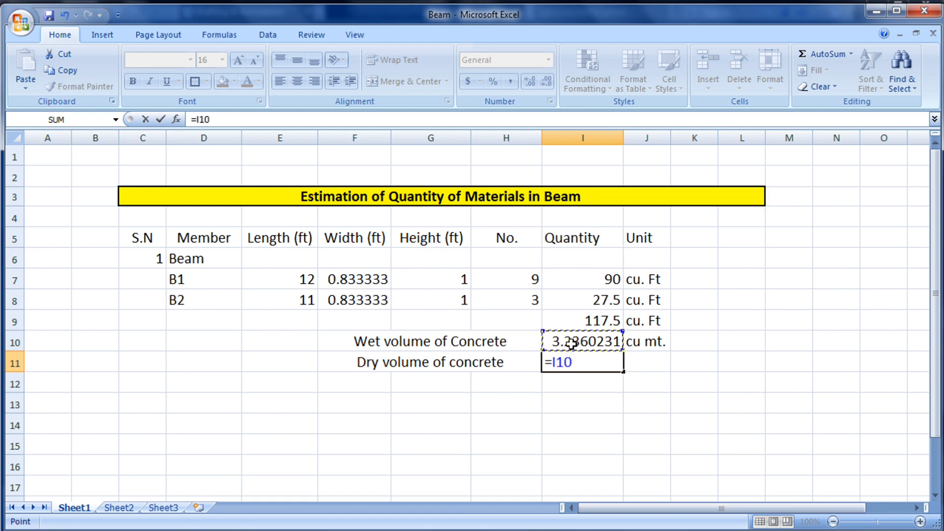
pyautogui.write('*')
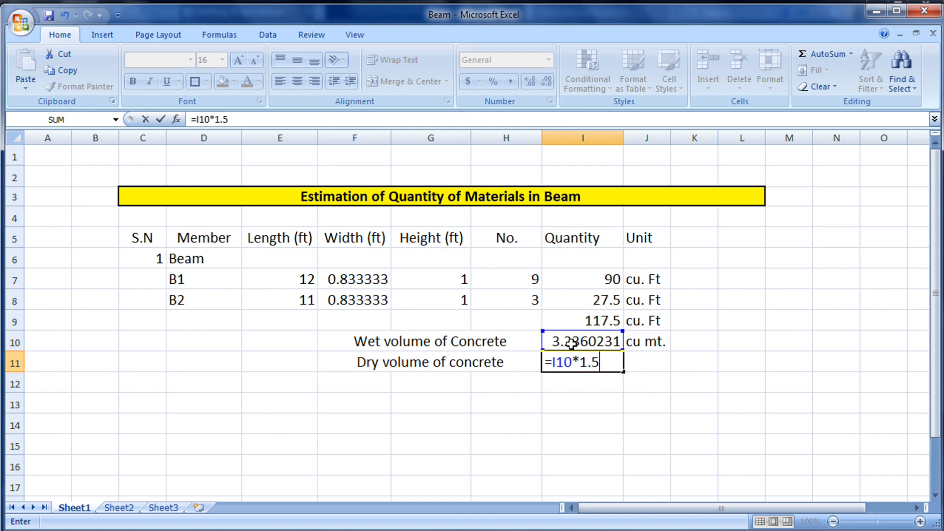
pyautogui.press('Return')
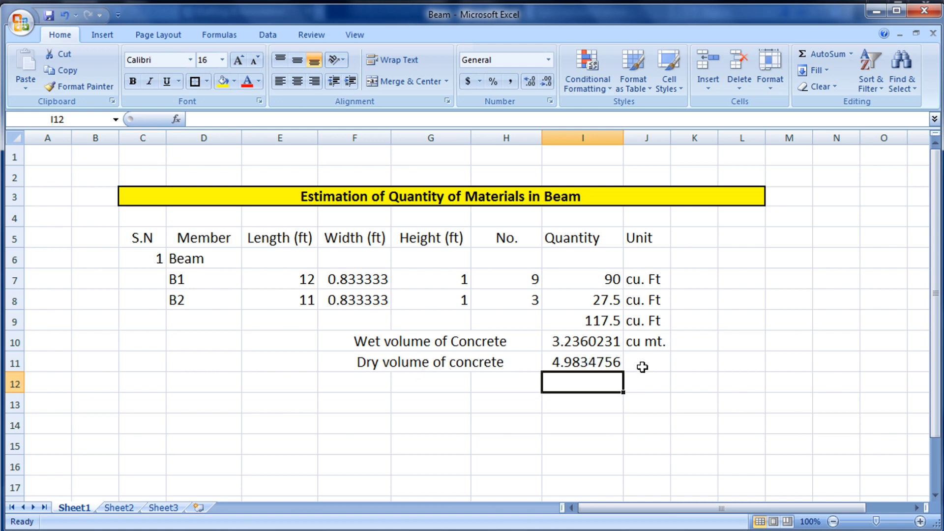
# Copy the cu mt. unit from J10 down into J11 and verify the I11 formula.
pyautogui.click(644, 347)
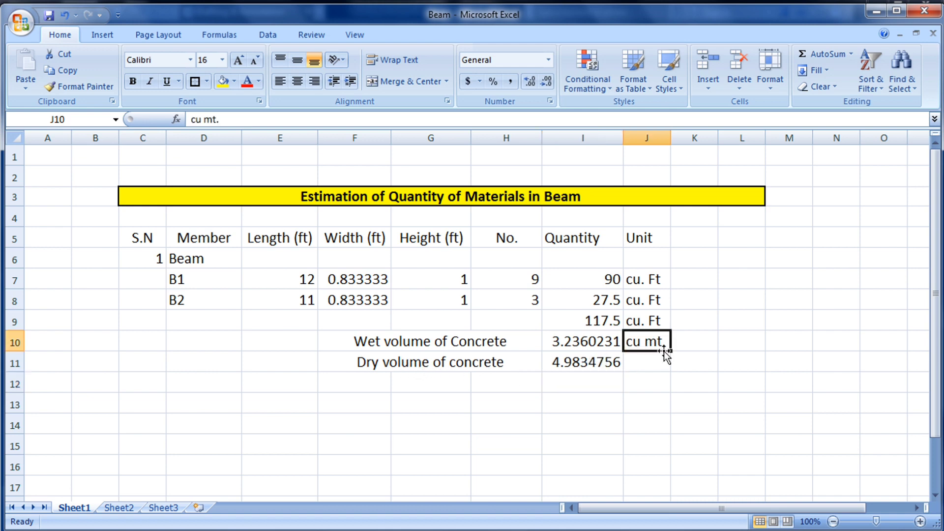
pyautogui.moveTo(672, 352); pyautogui.dragTo(672, 370)
pyautogui.click(712, 363)
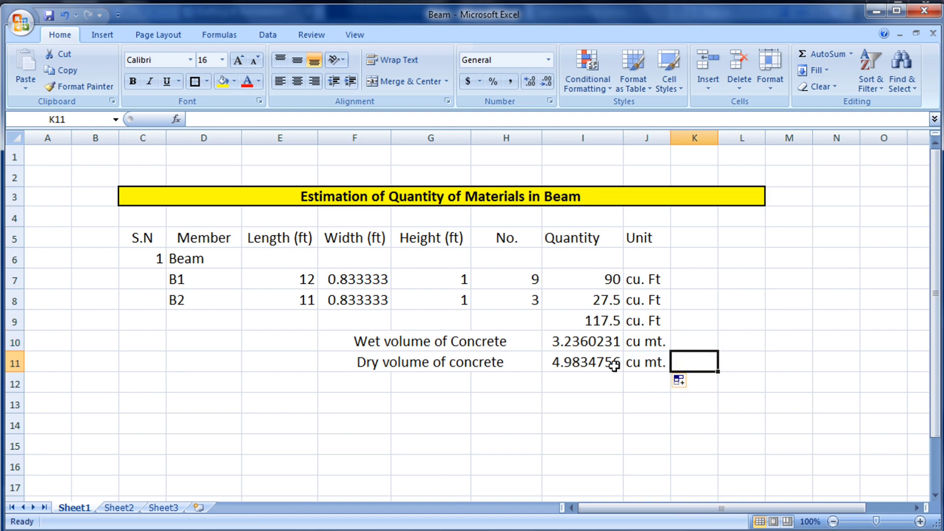
pyautogui.click(595, 366)
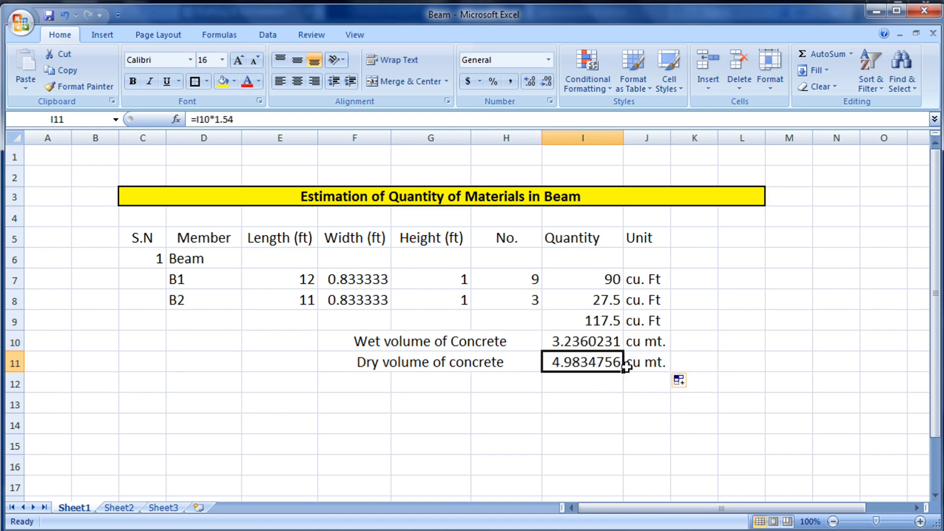
pyautogui.click(611, 394)
pyautogui.click(594, 360)
pyautogui.click(284, 410)
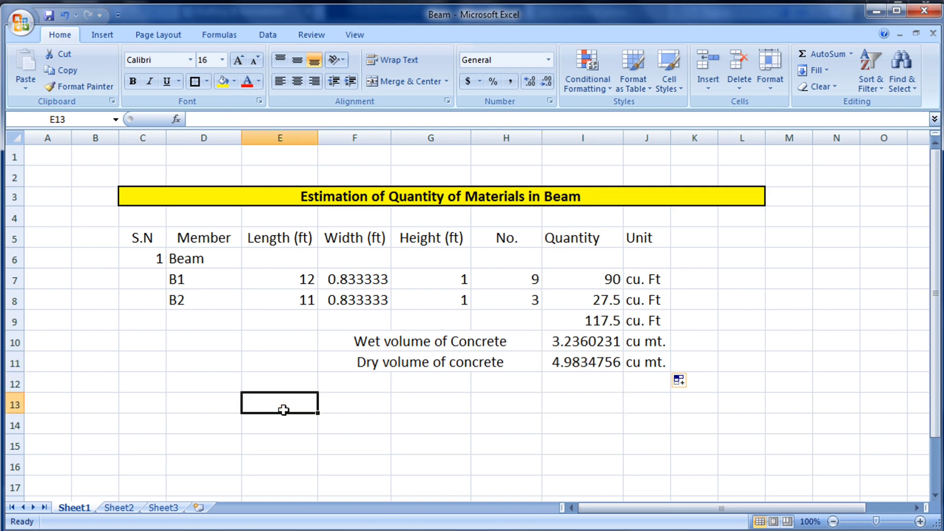
# List the materials Cement, Sand and Aggregate in E13, E14 and E15.
pyautogui.write('Cement')
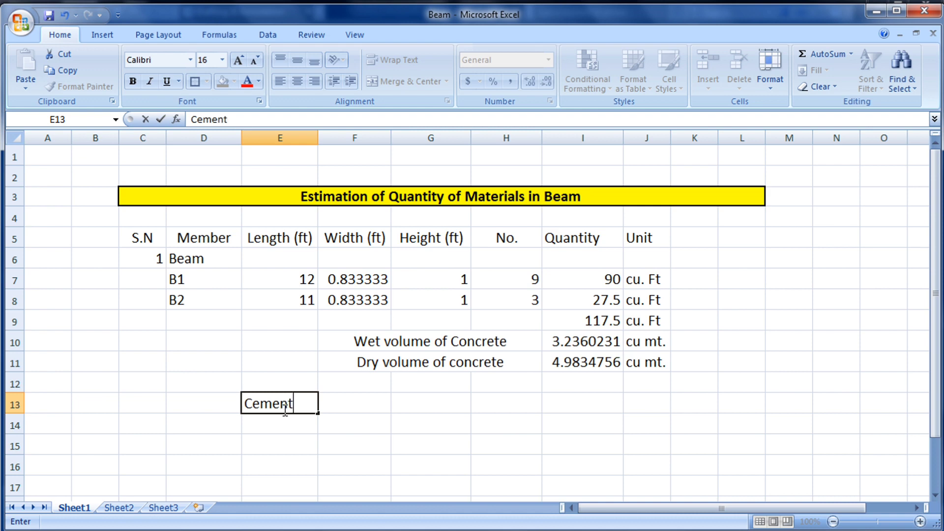
pyautogui.click(280, 431)
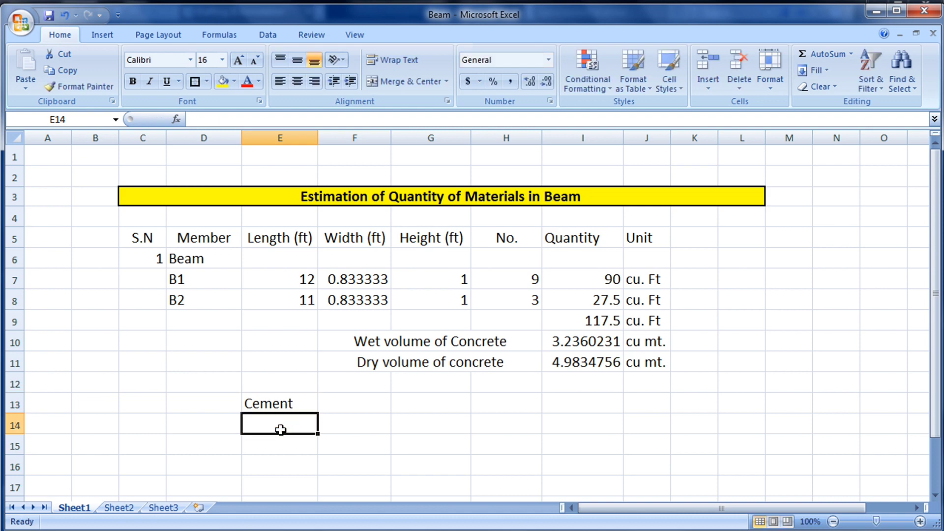
pyautogui.write('Sand')
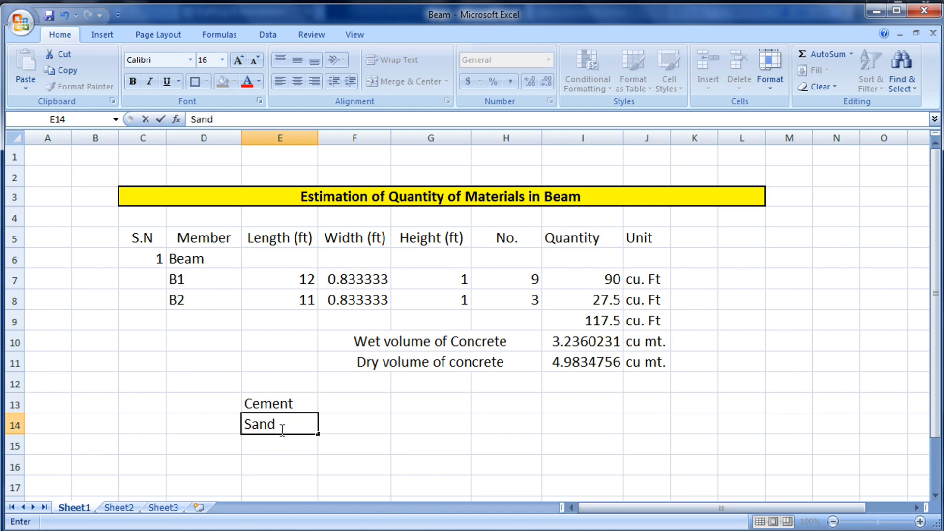
pyautogui.click(293, 449)
pyautogui.write('A')
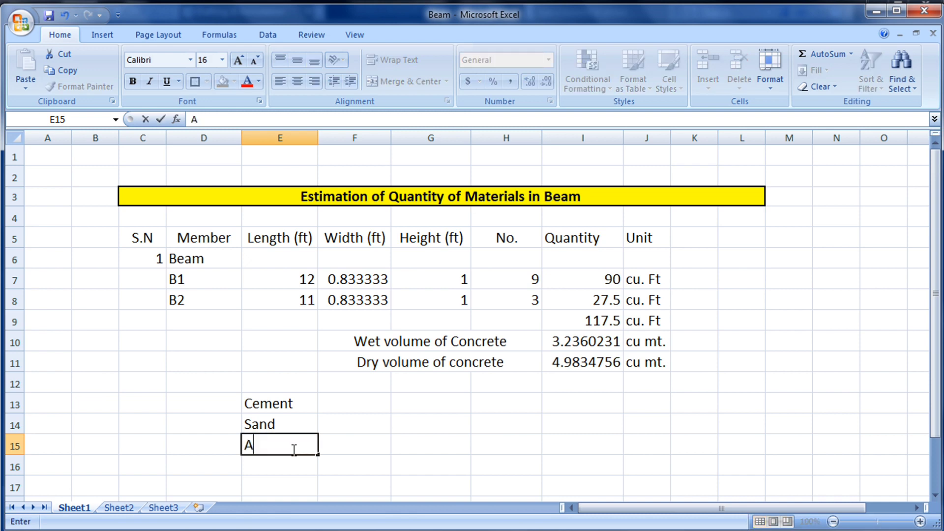
pyautogui.write('ggregate')
pyautogui.click(384, 466)
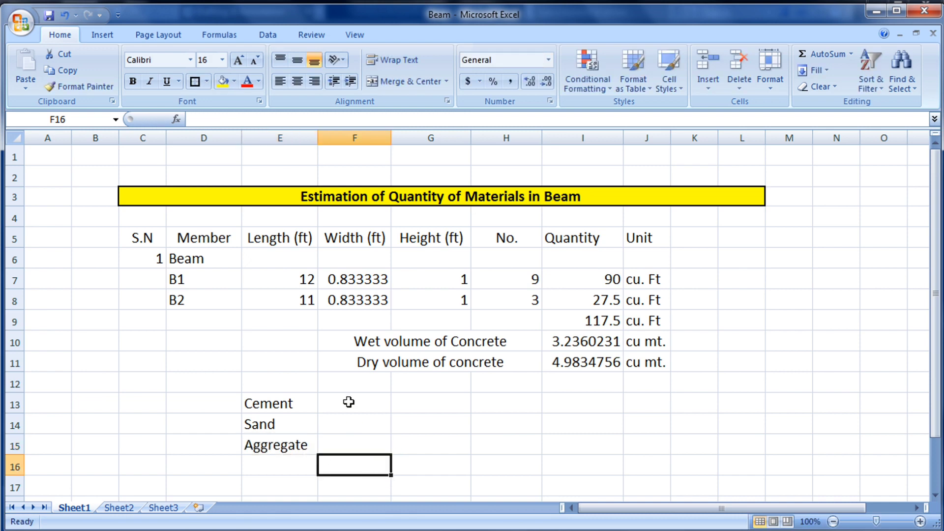
# Select the F13:F15 cells beside the materials, then review the I11 dry volume formula.
pyautogui.moveTo(348, 402); pyautogui.dragTo(347, 442)
pyautogui.click(353, 421)
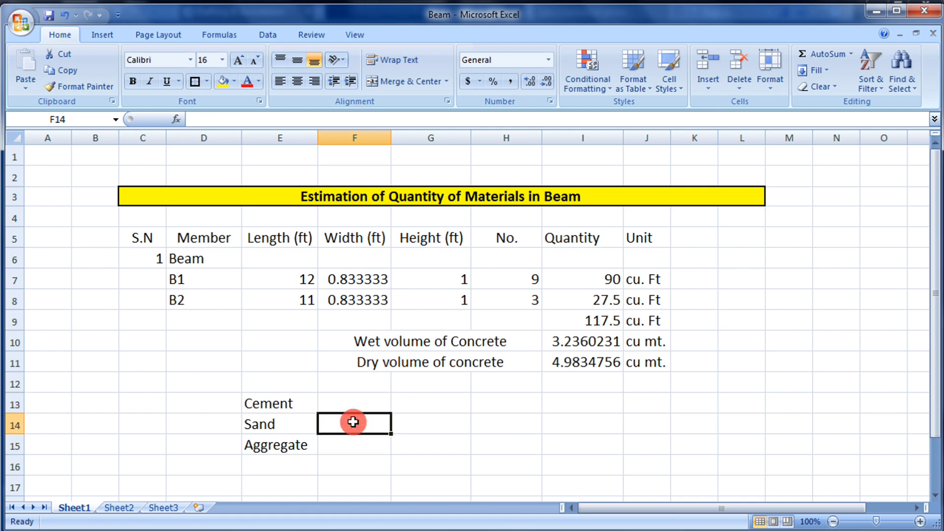
pyautogui.click(355, 404)
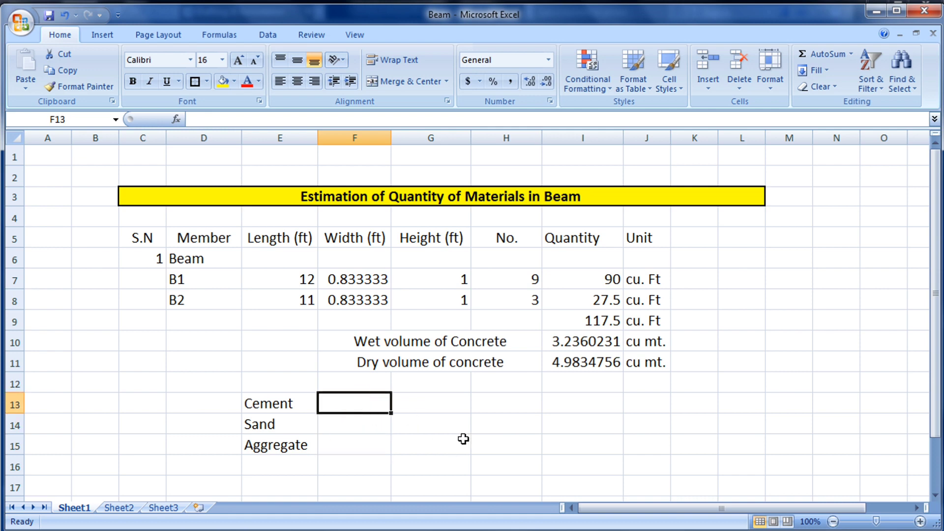
pyautogui.click(590, 361)
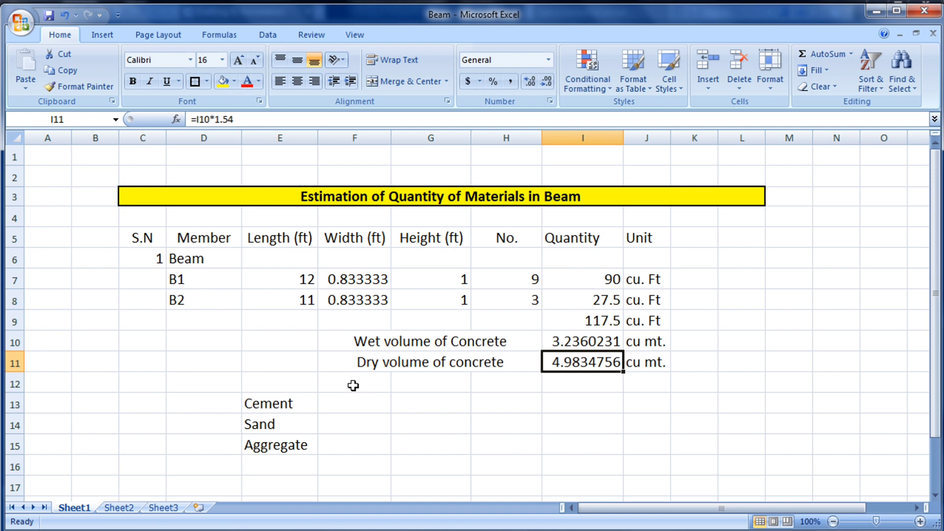
# Type Grade into D12 and fill that cell yellow.
pyautogui.click(227, 388)
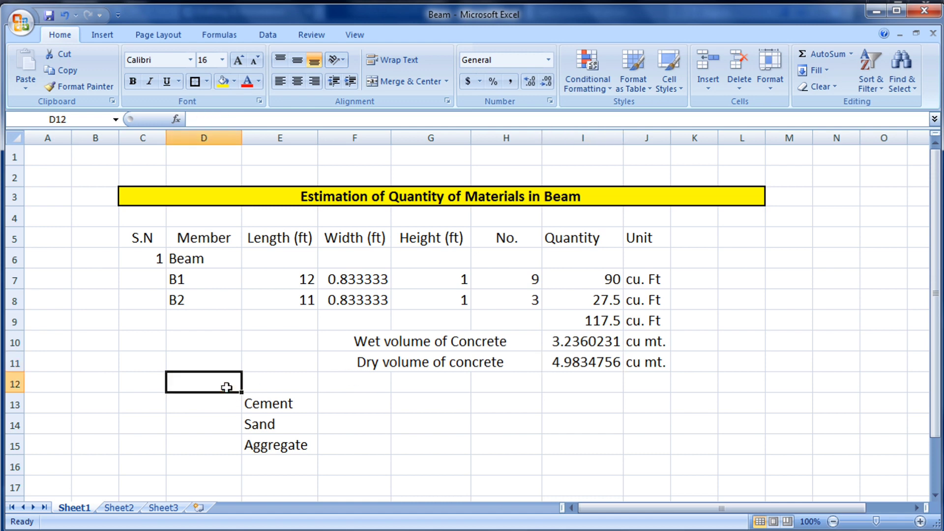
pyautogui.write('Grade')
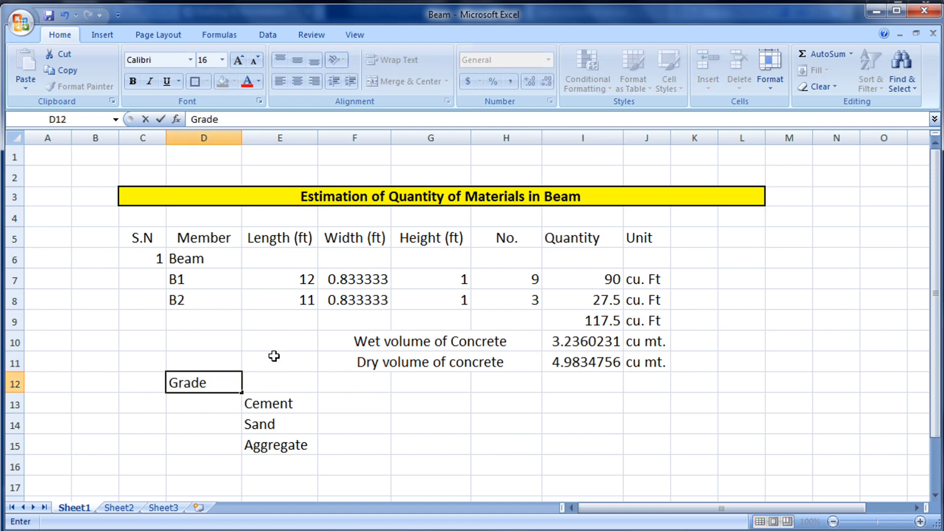
pyautogui.click(246, 344)
pyautogui.click(206, 385)
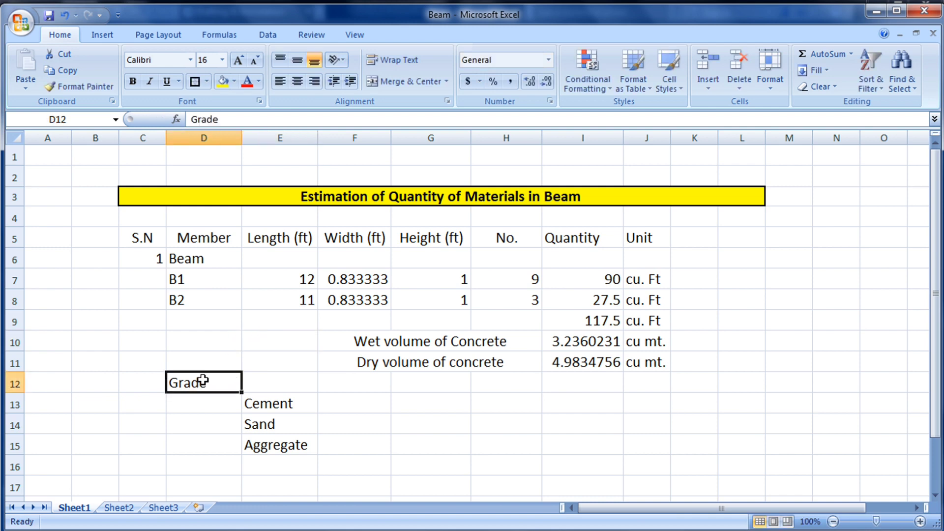
pyautogui.click(221, 82)
pyautogui.click(277, 374)
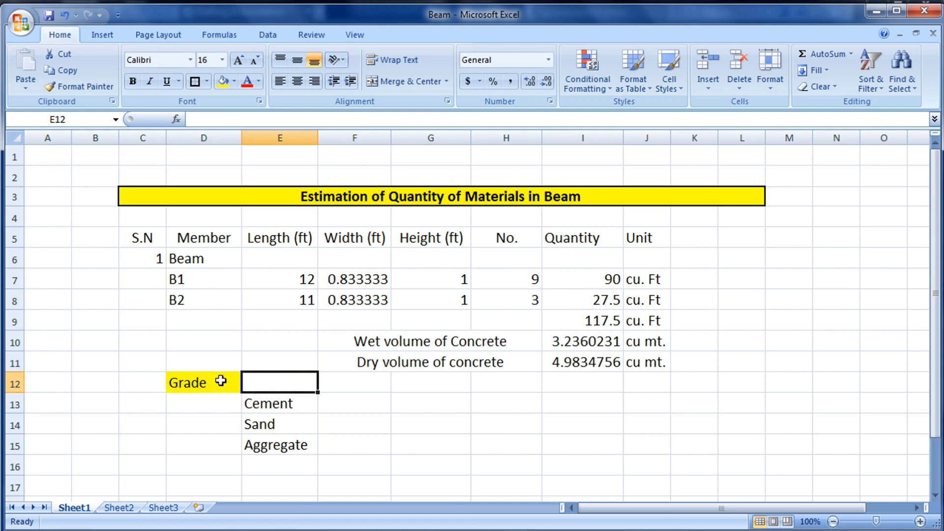
pyautogui.click(221, 381)
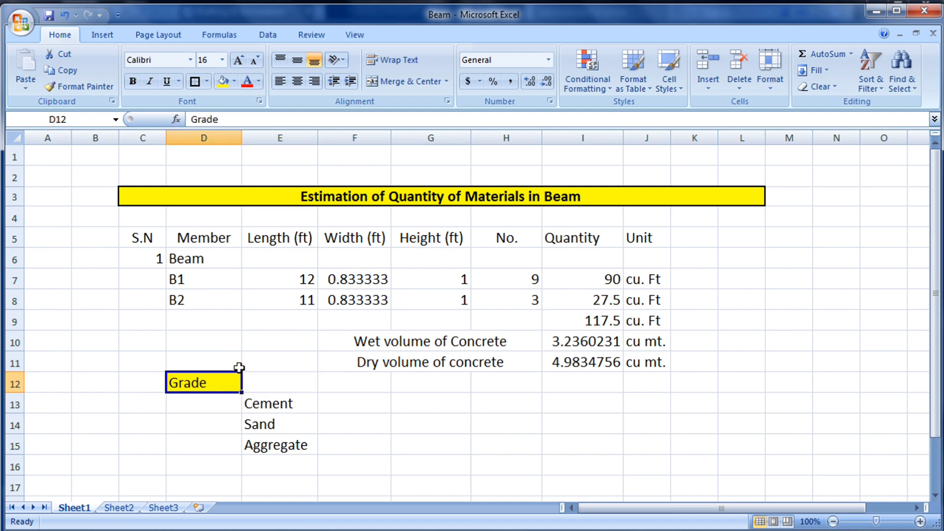
pyautogui.click(196, 396)
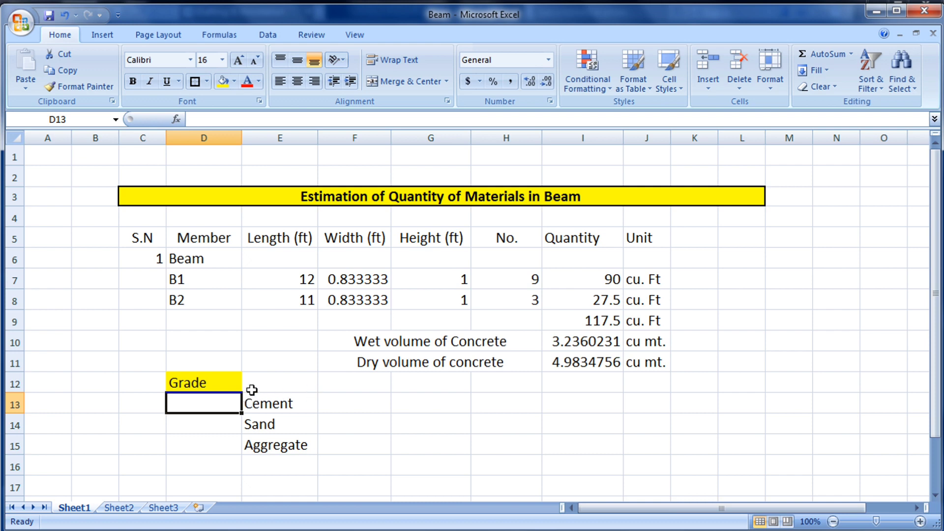
pyautogui.click(276, 385)
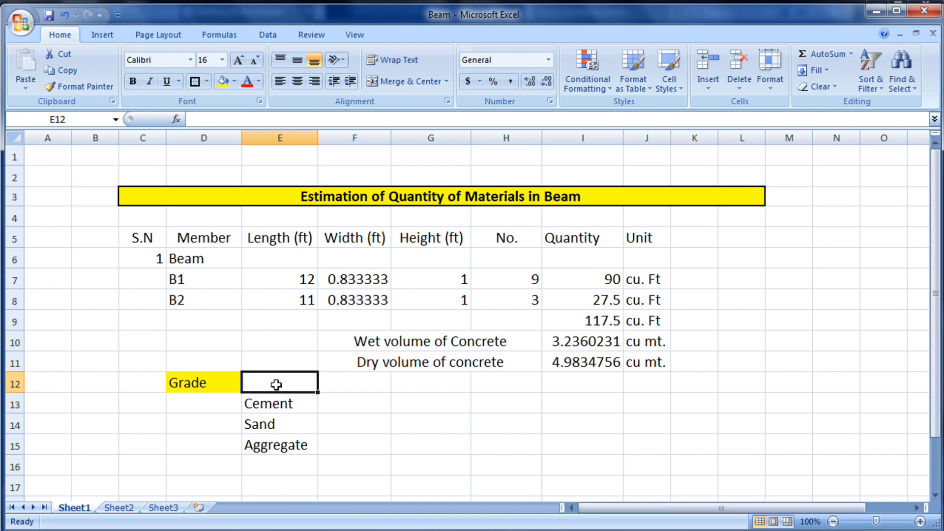
pyautogui.click(219, 402)
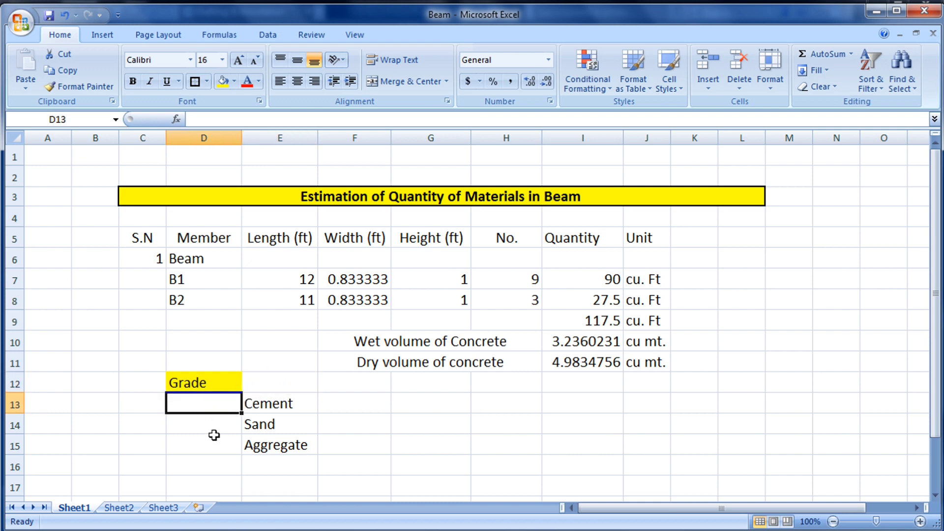
pyautogui.click(274, 386)
pyautogui.click(152, 384)
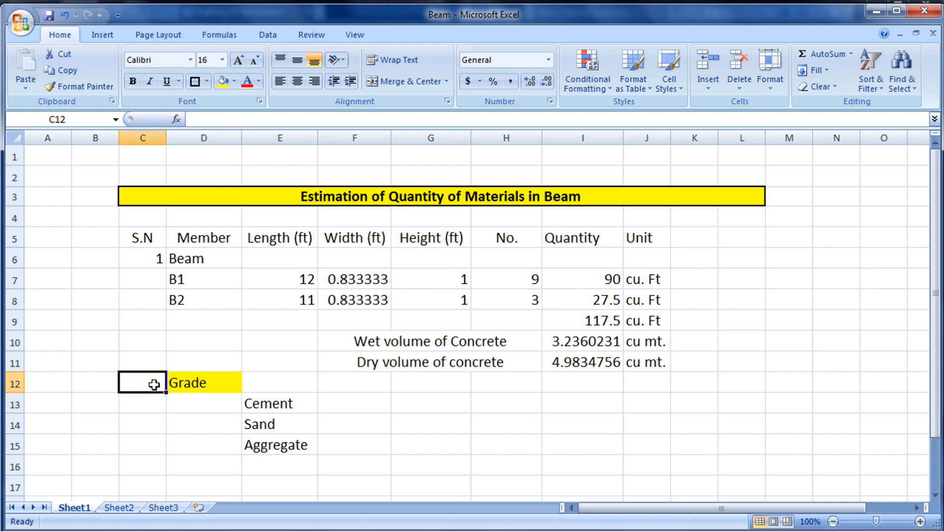
# Enter M20 in C12 and the mix ratios 1, 1.5 and 3 in D13:D15.
pyautogui.write('M20')
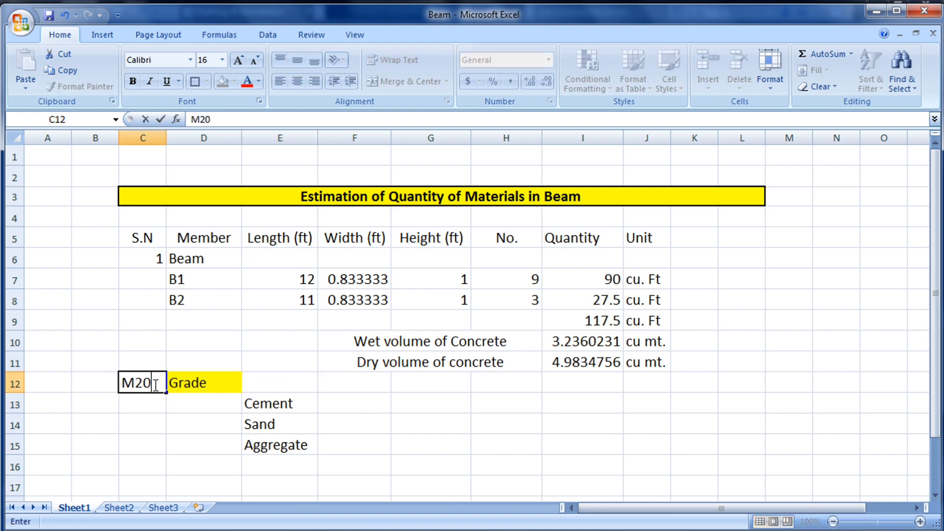
pyautogui.click(143, 403)
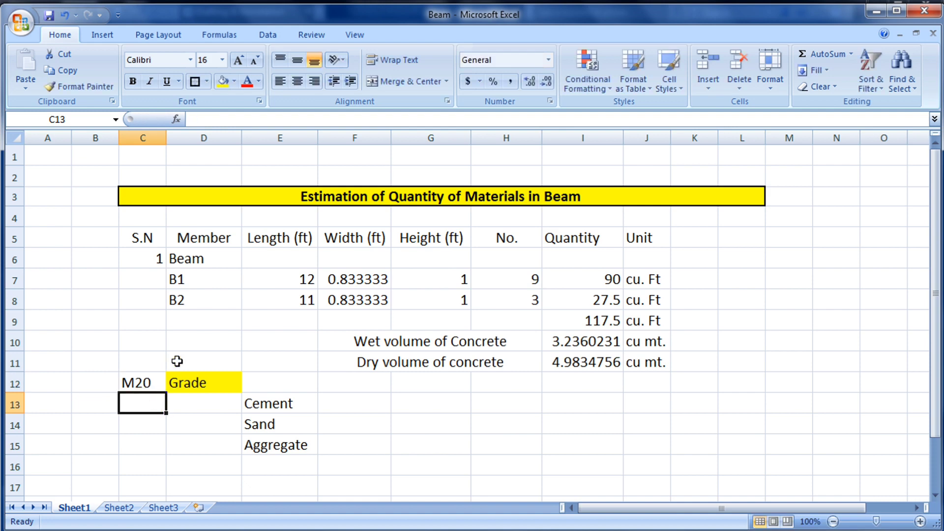
pyautogui.click(200, 407)
pyautogui.write('1')
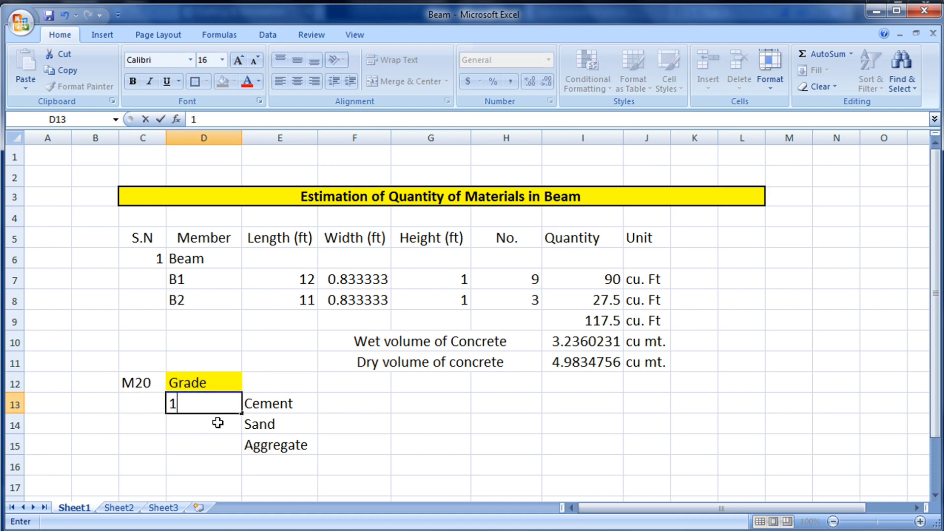
pyautogui.click(218, 423)
pyautogui.write('1.')
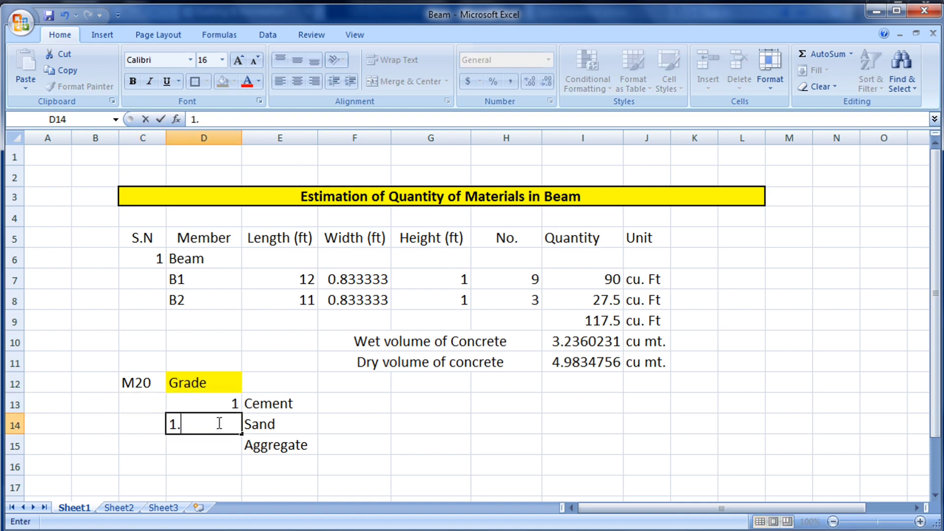
pyautogui.write('5')
pyautogui.click(223, 451)
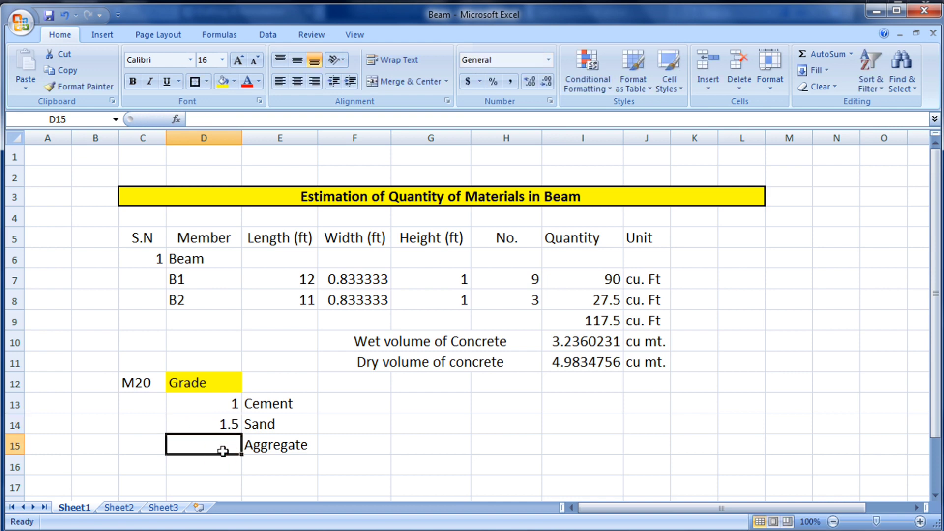
pyautogui.write('3')
pyautogui.click(327, 467)
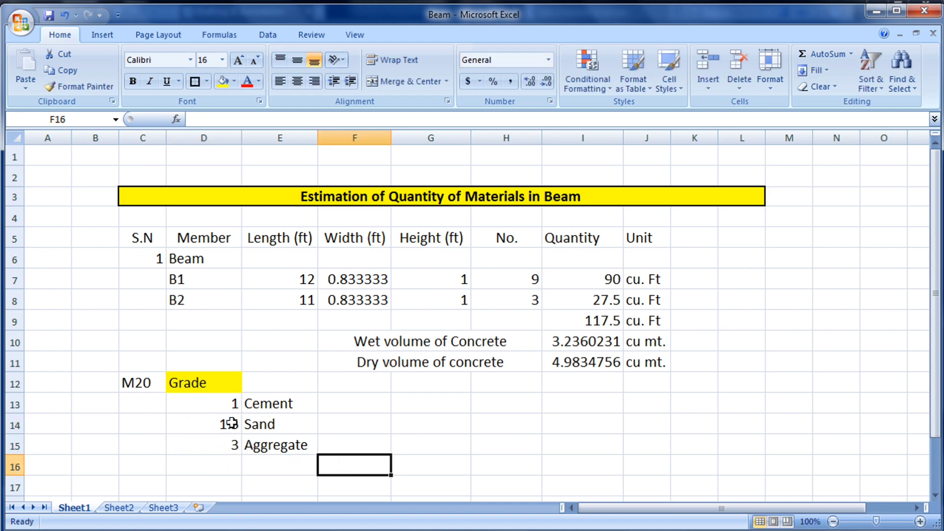
# Centre-align the ratio values in D13:D15.
pyautogui.moveTo(225, 409); pyautogui.dragTo(225, 443)
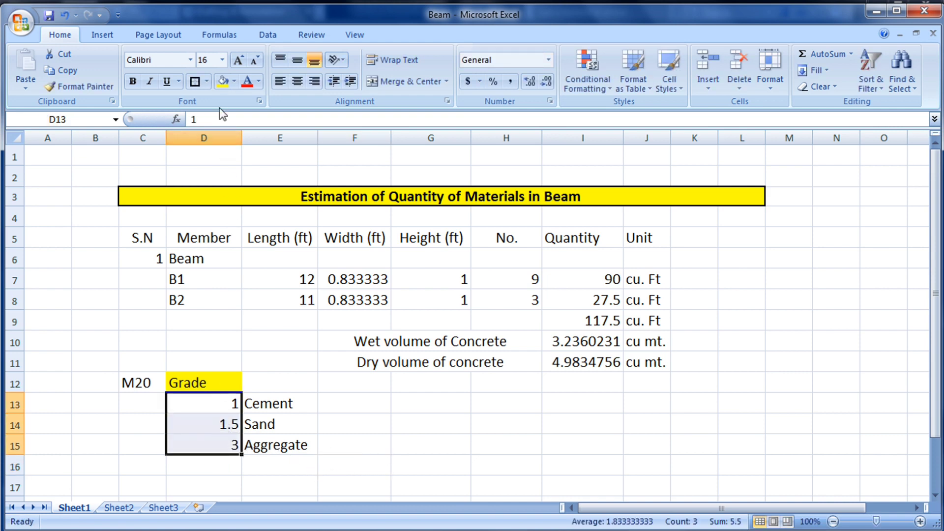
pyautogui.click(297, 82)
pyautogui.click(219, 403)
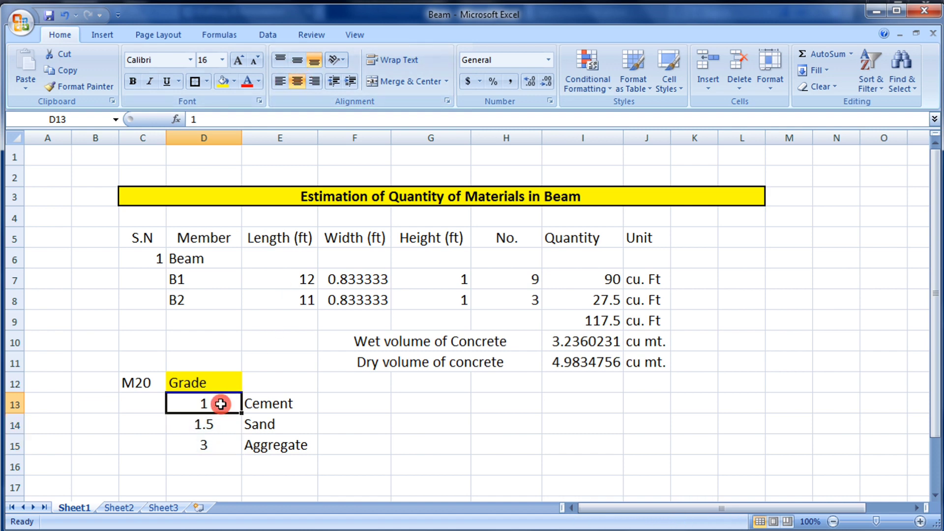
pyautogui.click(249, 418)
pyautogui.click(202, 440)
# Reselect the M20 cell C12 and the ratio cells beside it.
pyautogui.click(156, 386)
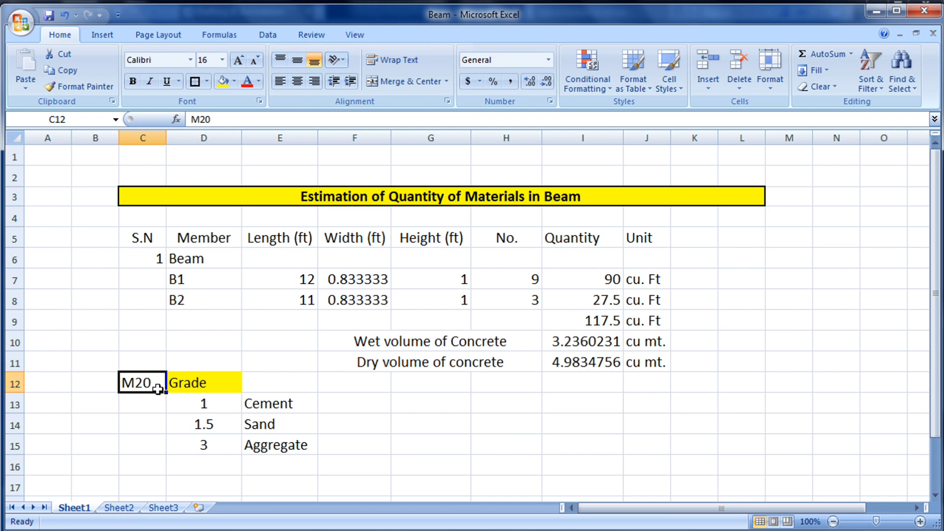
pyautogui.click(157, 399)
pyautogui.click(150, 380)
pyautogui.click(149, 402)
pyautogui.click(148, 380)
pyautogui.moveTo(192, 399); pyautogui.dragTo(197, 438)
pyautogui.click(348, 439)
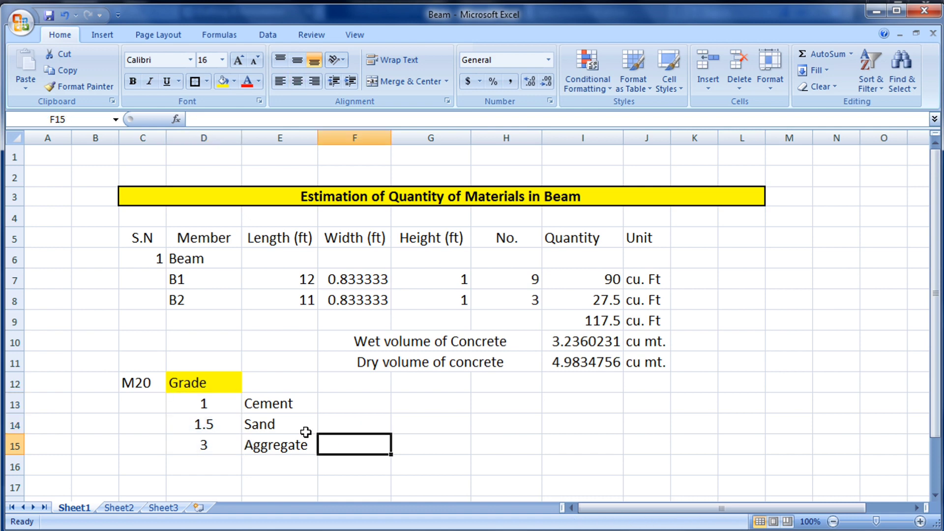
pyautogui.click(146, 385)
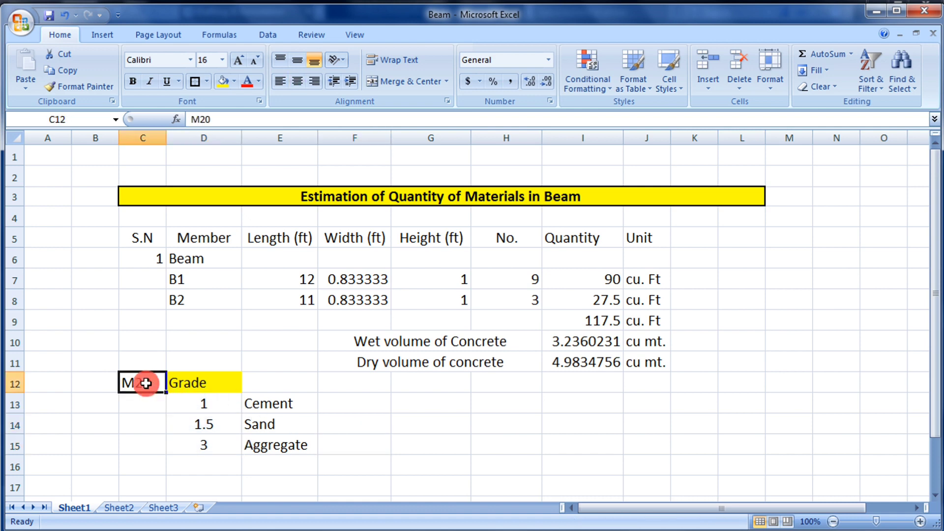
# Fill the M20 cell C12 with Light Blue.
pyautogui.click(233, 81)
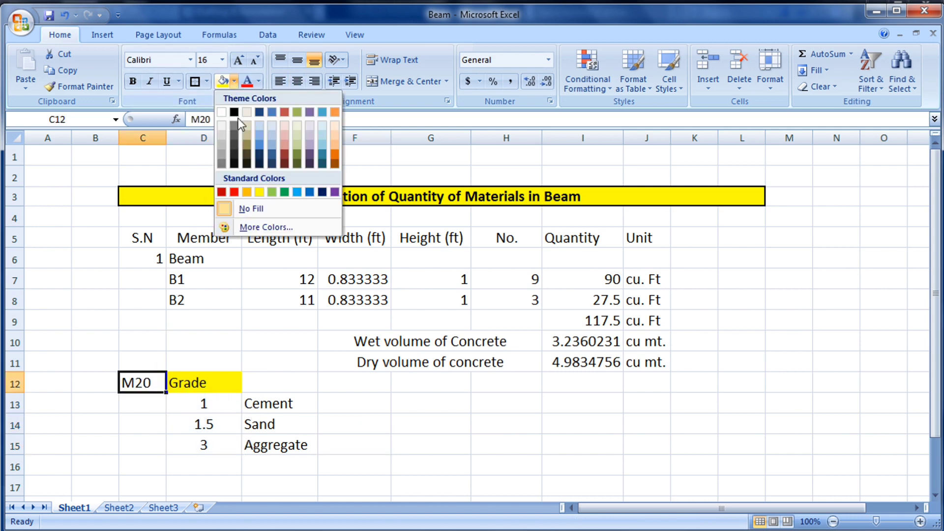
pyautogui.click(296, 191)
pyautogui.click(173, 432)
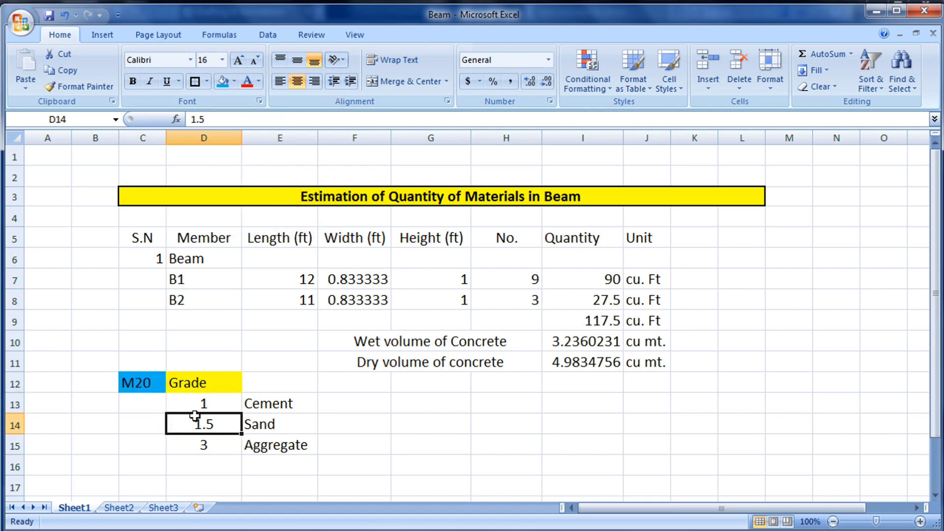
pyautogui.click(203, 406)
pyautogui.click(205, 419)
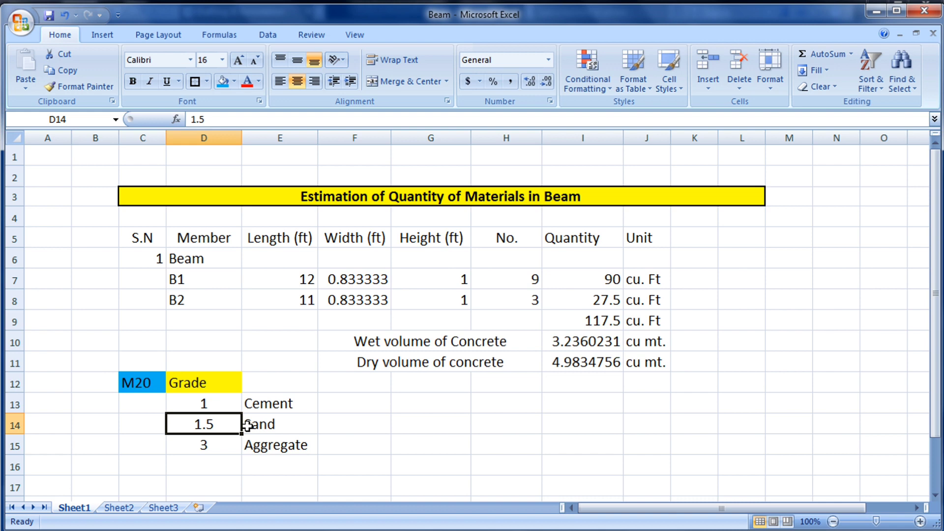
# Start a formula in F13, cancel it, and select the ratios D13:D15.
pyautogui.click(343, 409)
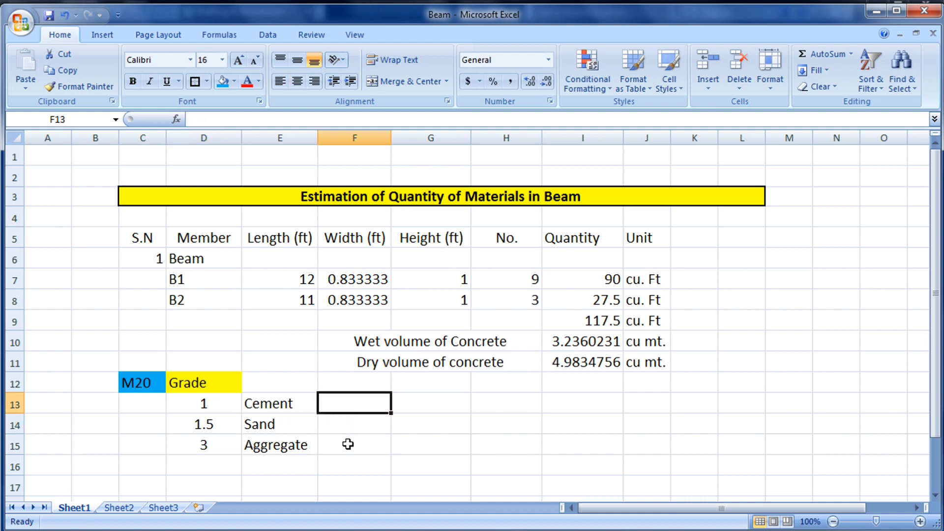
pyautogui.click(350, 427)
pyautogui.click(366, 406)
pyautogui.write('=')
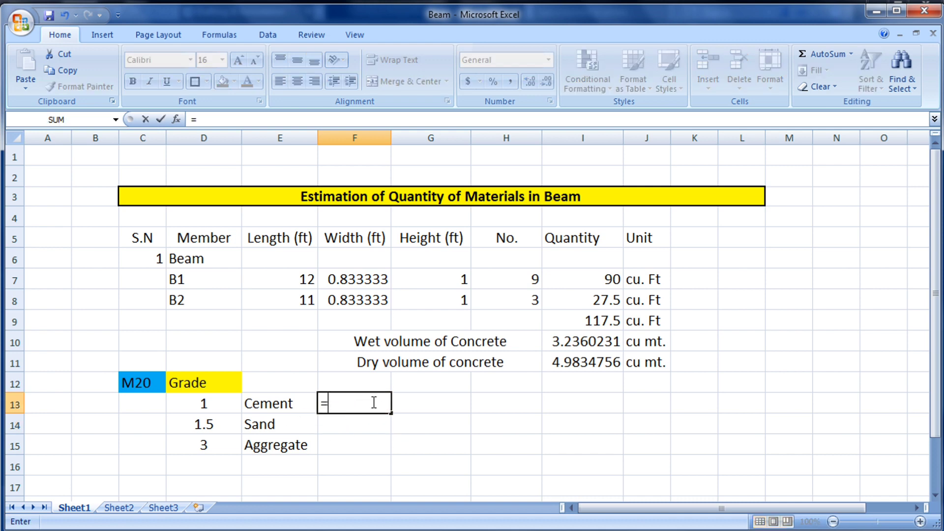
pyautogui.press('BackSpace')
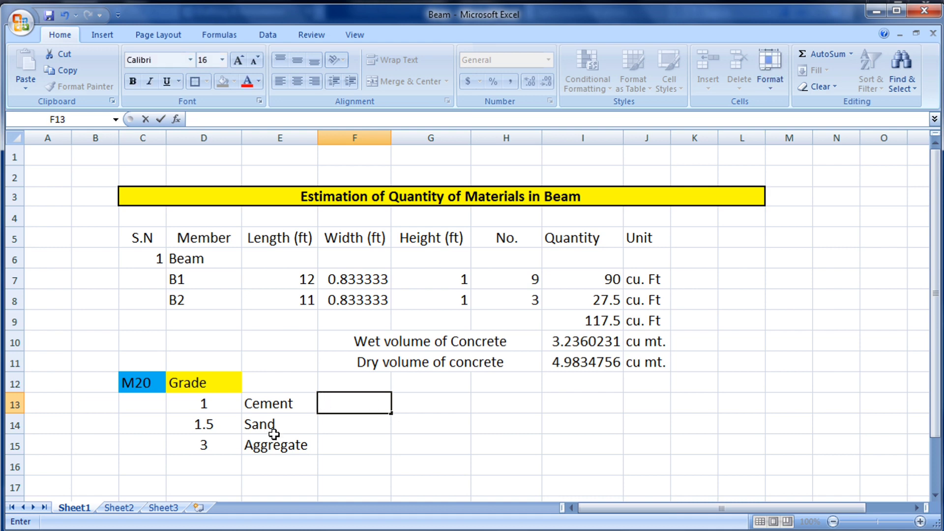
pyautogui.moveTo(204, 403); pyautogui.dragTo(204, 443)
# Enter =D13+D14+D15 in C14 to total the ratios to 5.5.
pyautogui.click(219, 459)
pyautogui.click(152, 423)
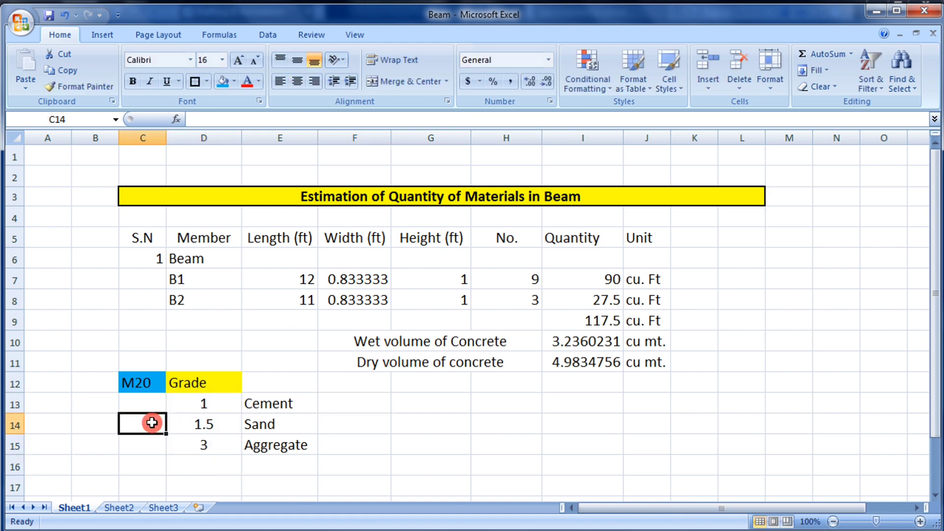
pyautogui.write('=')
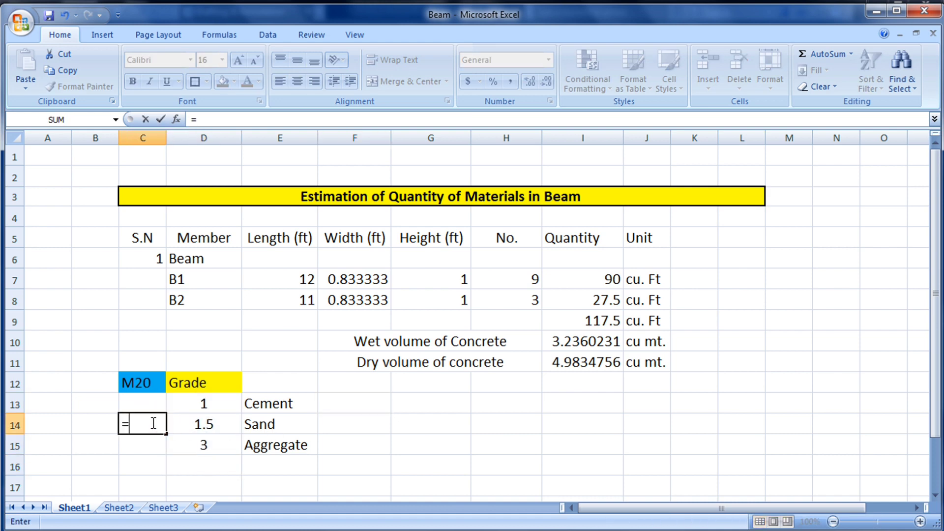
pyautogui.click(195, 410)
pyautogui.write('+')
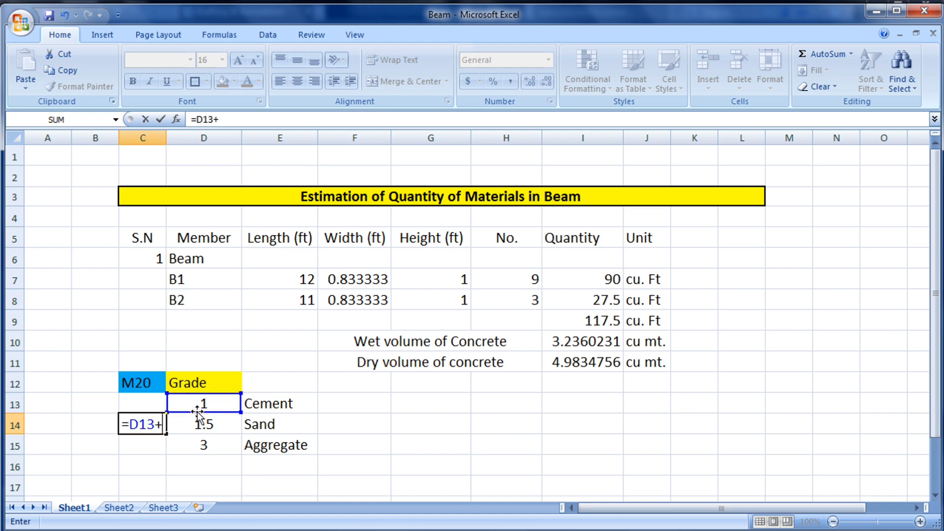
pyautogui.click(200, 418)
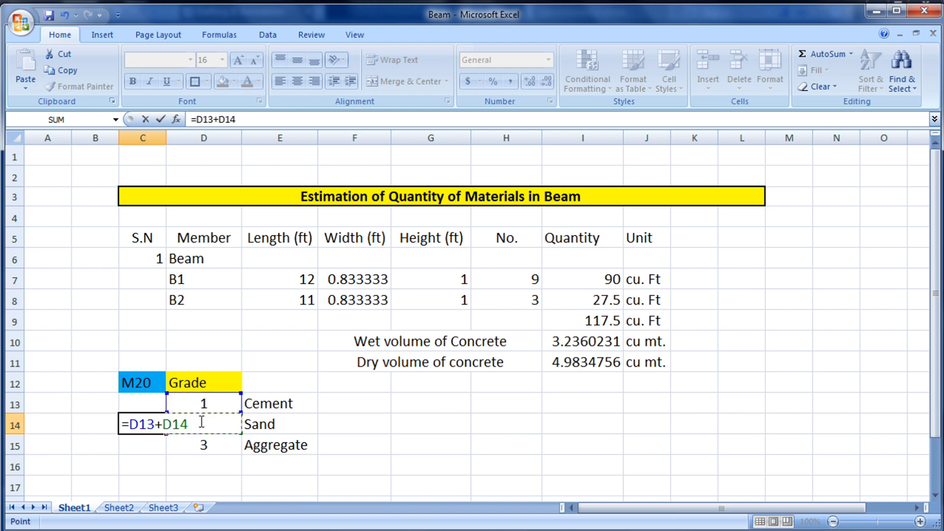
pyautogui.write('+')
pyautogui.click(206, 445)
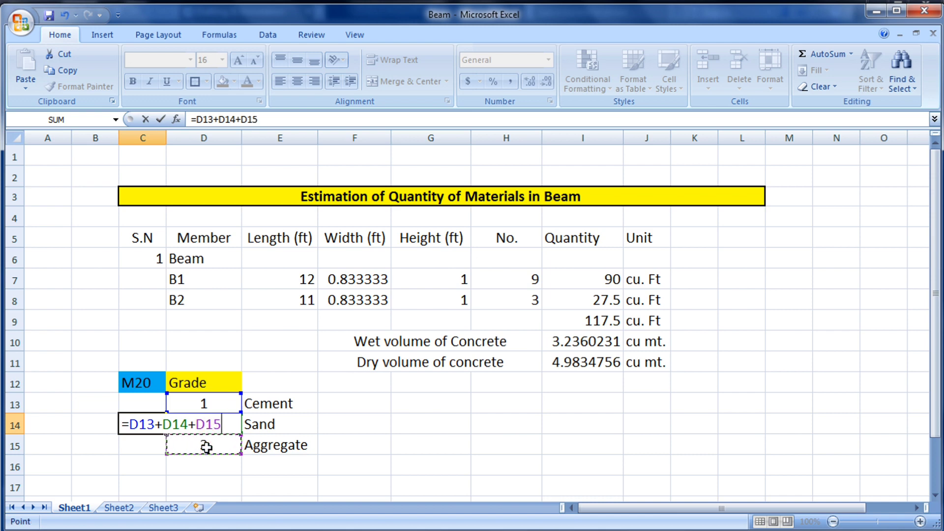
pyautogui.press('Return')
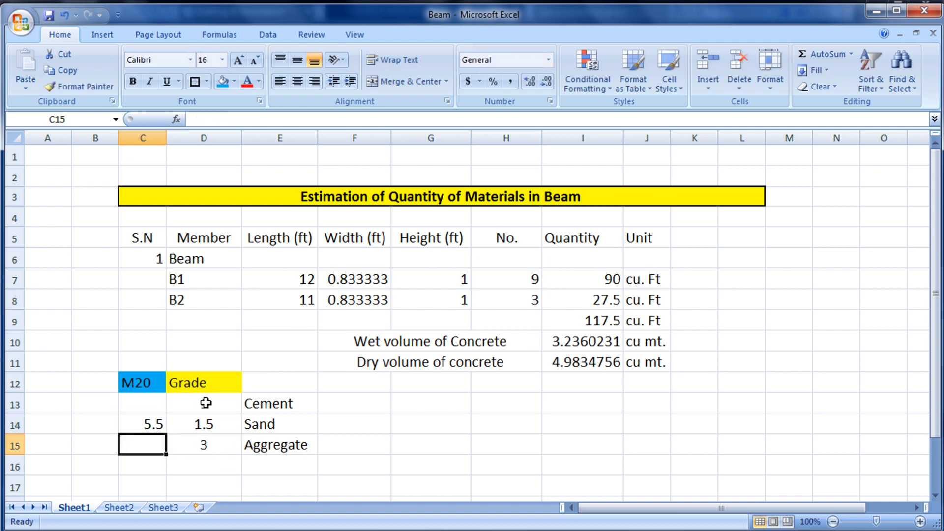
pyautogui.moveTo(204, 404); pyautogui.dragTo(205, 444)
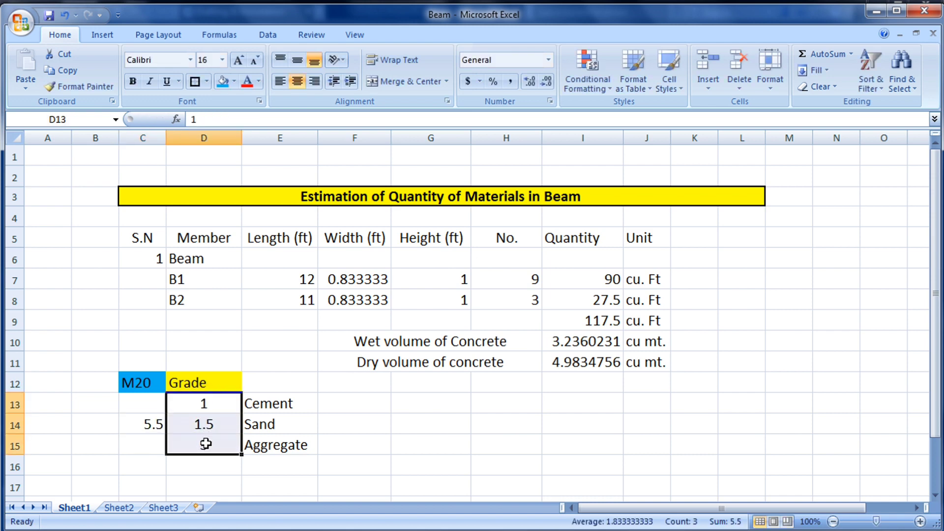
pyautogui.click(140, 426)
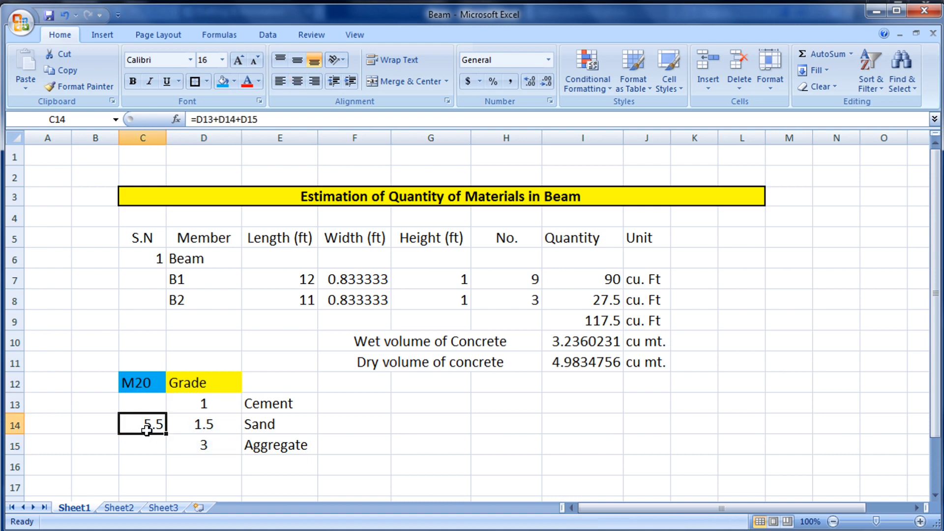
# Label B14 as Sum and begin the cement formula in F13.
pyautogui.click(105, 420)
pyautogui.write('S')
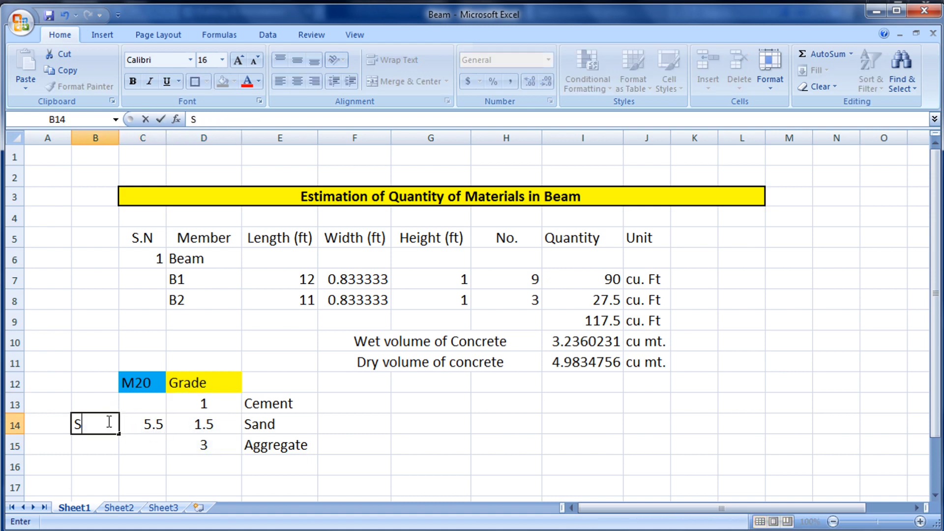
pyautogui.write('um')
pyautogui.press('Return')
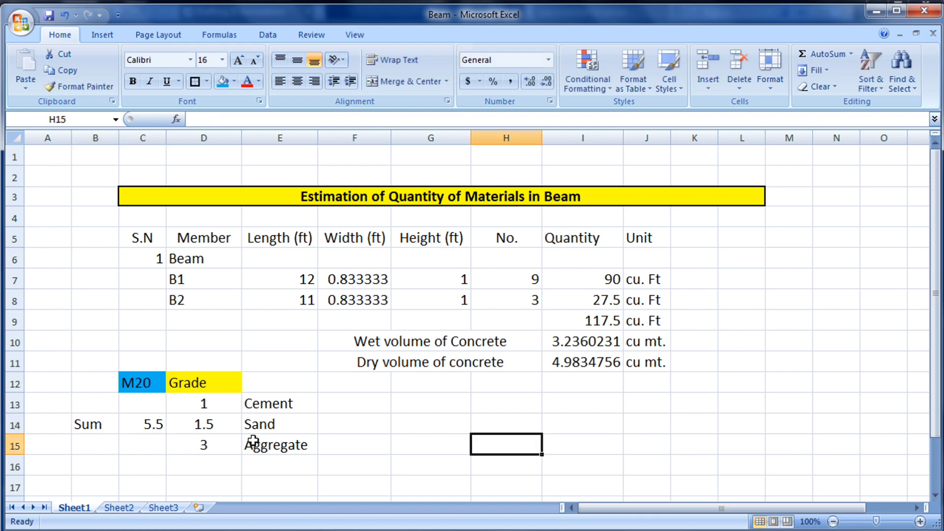
pyautogui.click(347, 403)
pyautogui.write('=')
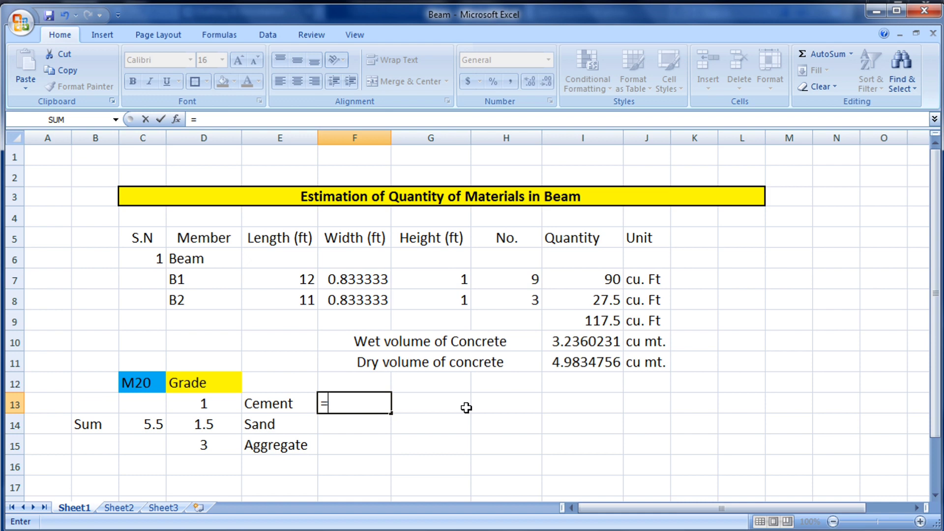
pyautogui.write('1/')
# Complete the cement formula =1/C14*I11 in F13, giving 0.906086.
pyautogui.click(147, 427)
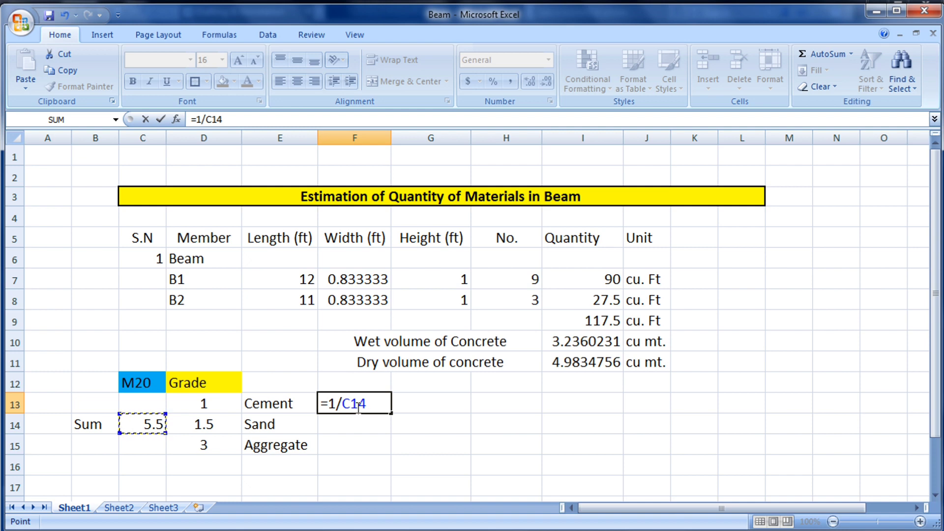
pyautogui.write('*')
pyautogui.click(590, 364)
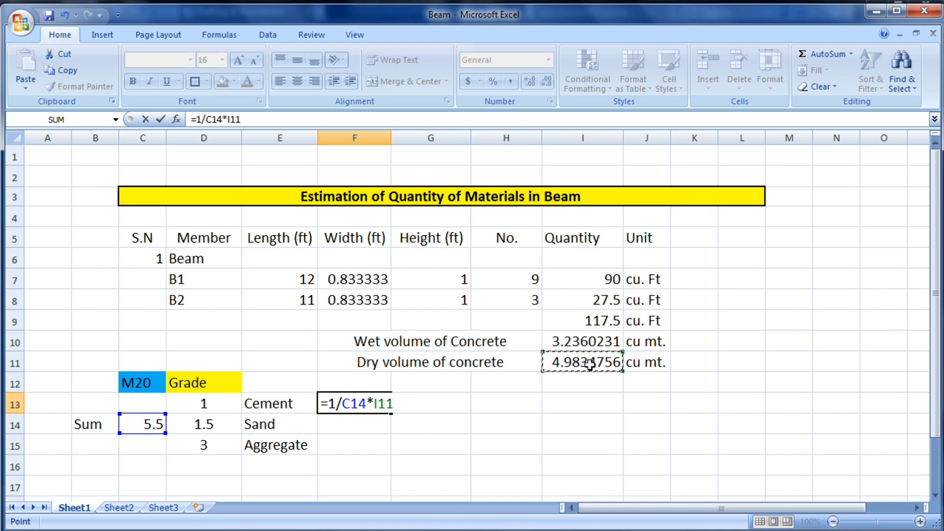
pyautogui.press('Return')
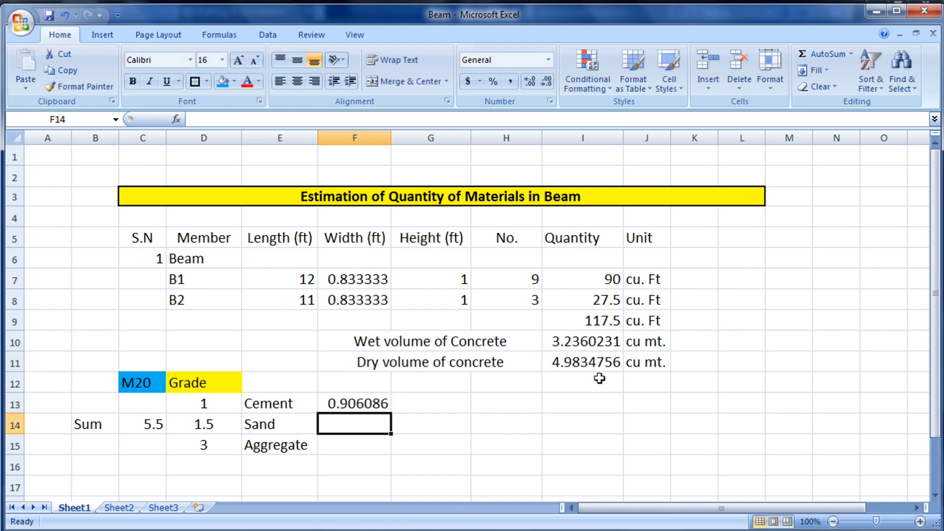
pyautogui.click(366, 404)
# Label G13 with the unit Cu. Meter and begin the sand formula in F14.
pyautogui.click(428, 403)
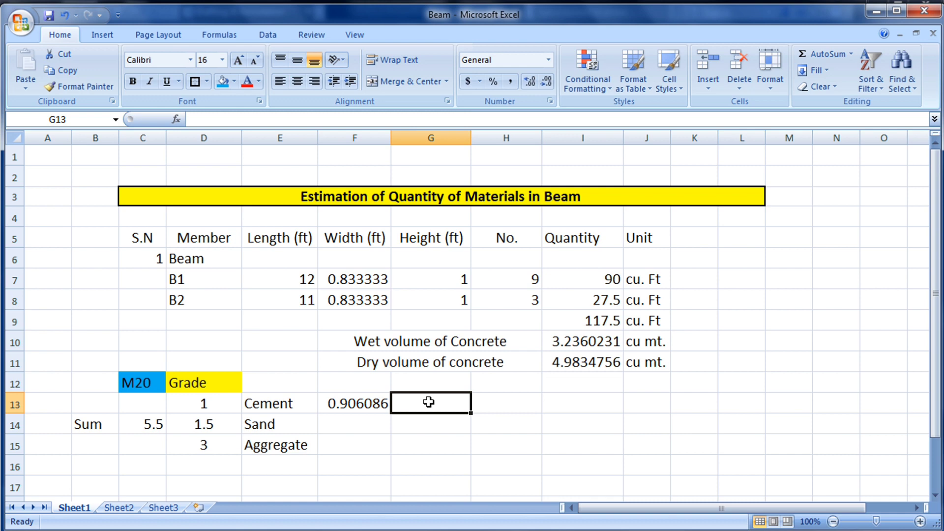
pyautogui.write('Cu')
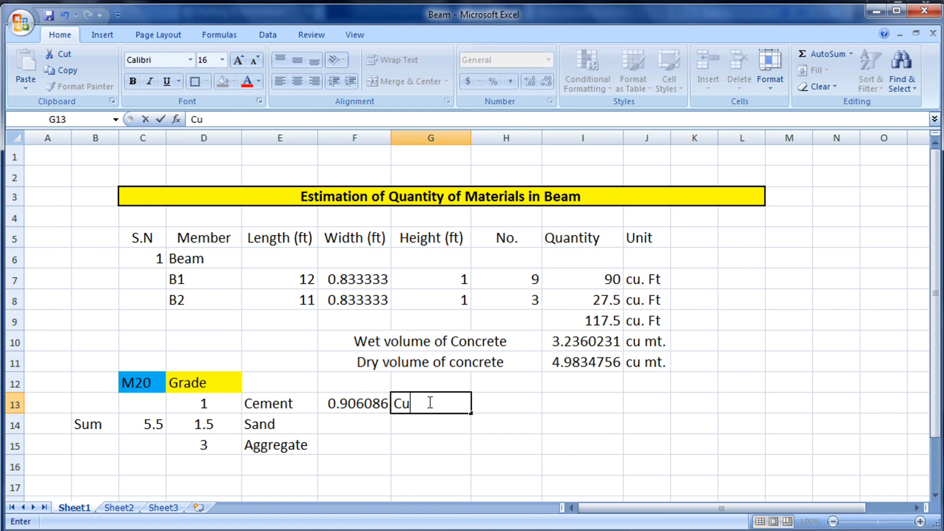
pyautogui.write('. meter')
pyautogui.press('Return')
pyautogui.click(356, 420)
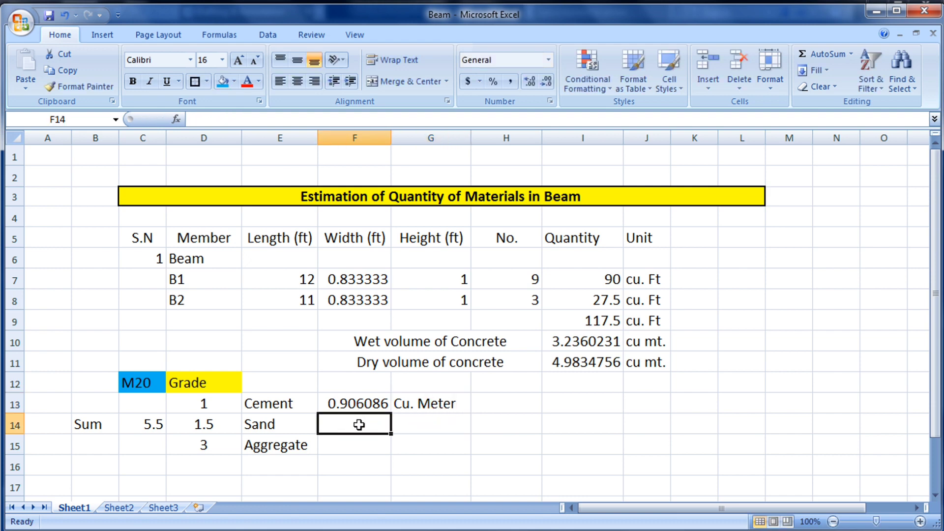
pyautogui.write('=')
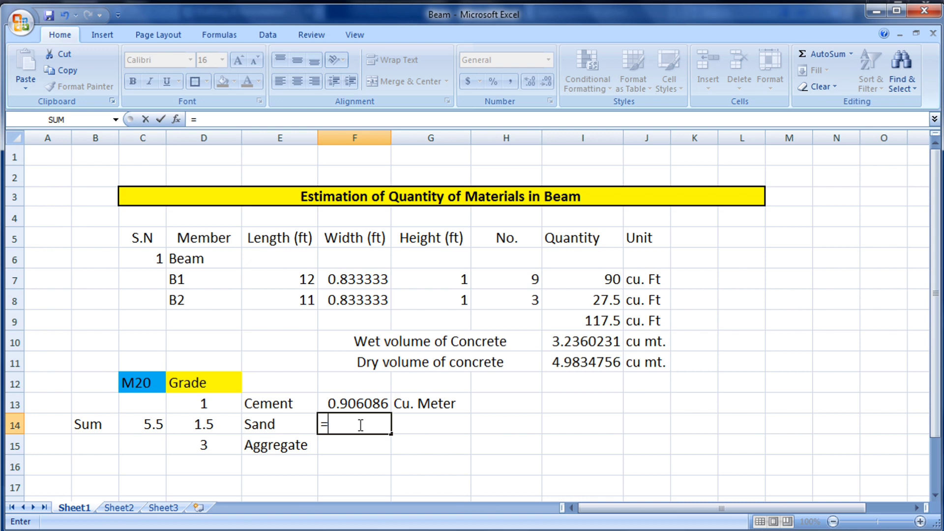
# Compute sand as =D14/C14*I11 in F14 (1.35913) and copy Cu. Meter into G14.
pyautogui.click(227, 425)
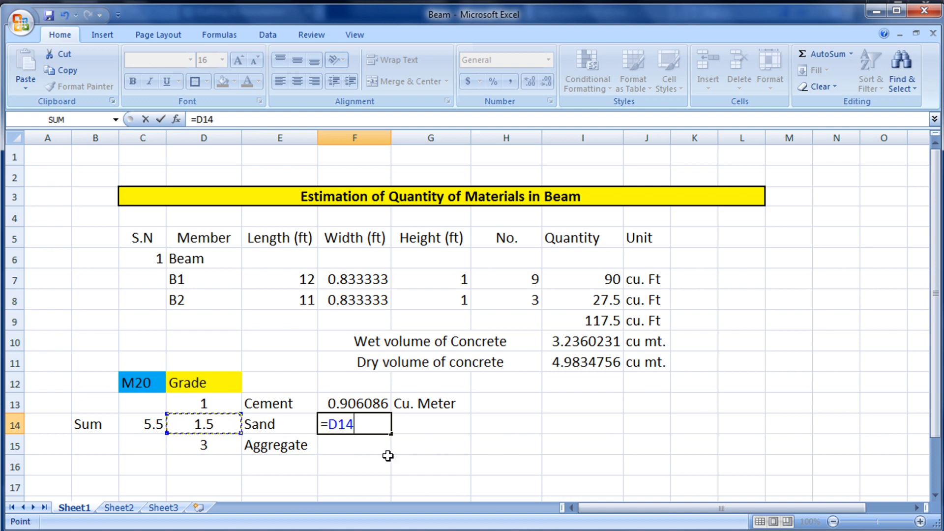
pyautogui.write('/')
pyautogui.click(151, 426)
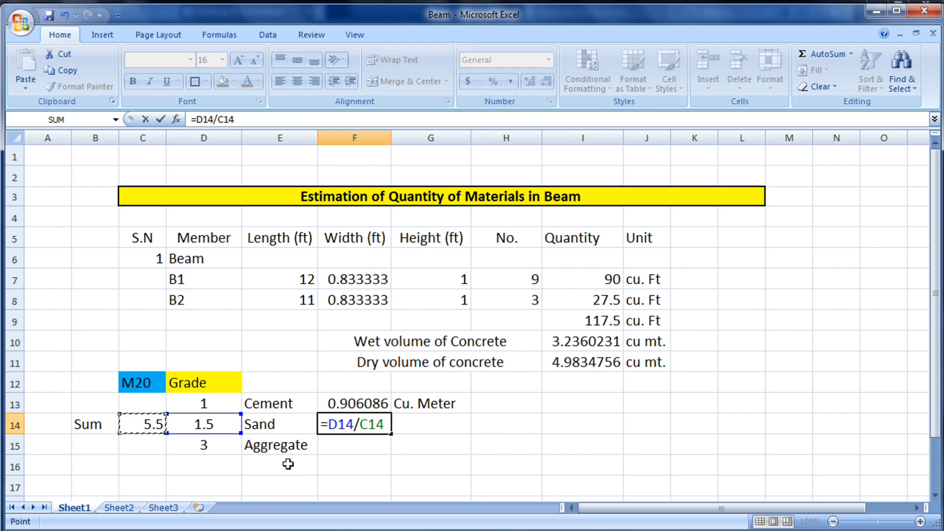
pyautogui.write('*')
pyautogui.click(557, 365)
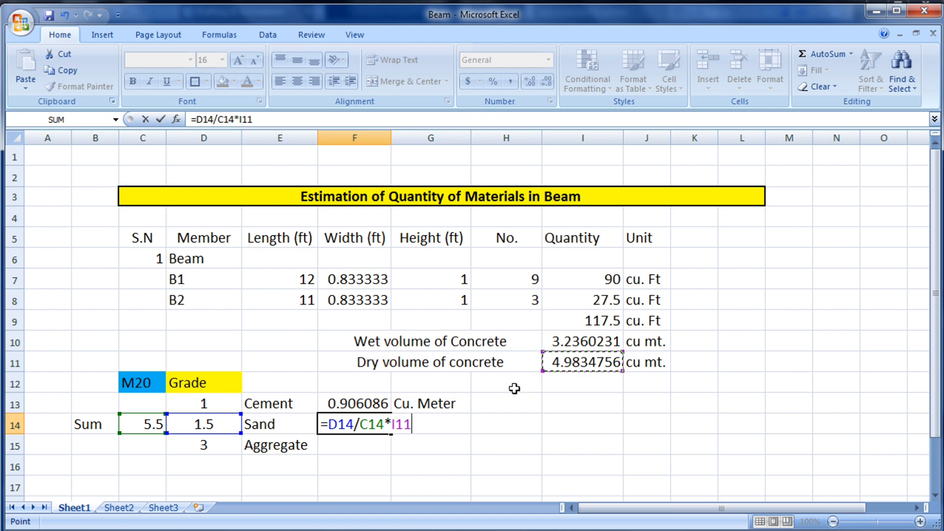
pyautogui.press('Return')
pyautogui.click(366, 419)
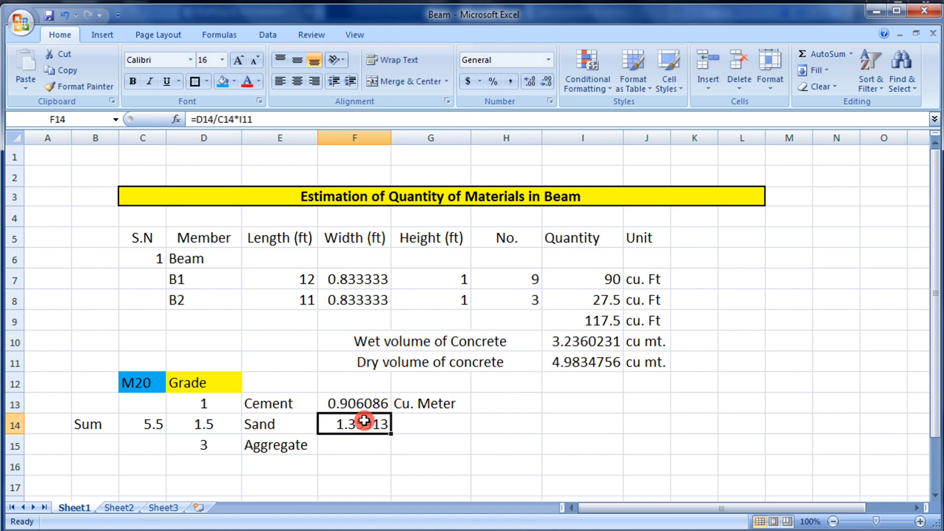
pyautogui.click(415, 407)
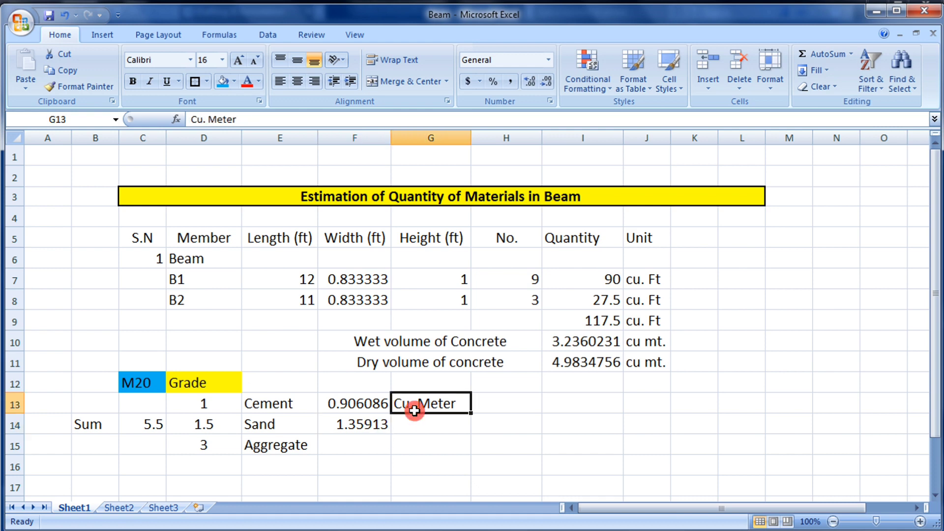
pyautogui.moveTo(471, 412); pyautogui.dragTo(474, 429)
# Compute aggregate as =D15/C14*I11 in F15 (2.718259) and copy Cu. Meter into G15.
pyautogui.click(343, 451)
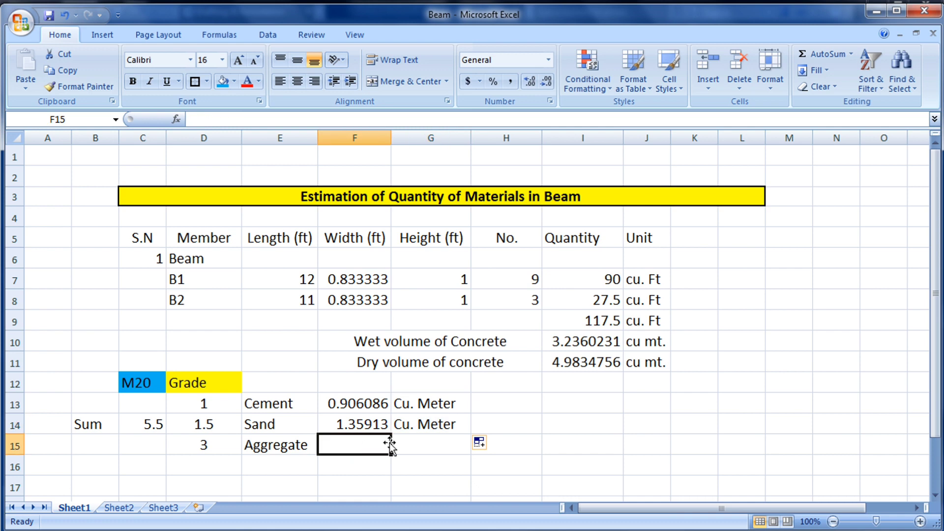
pyautogui.write('=')
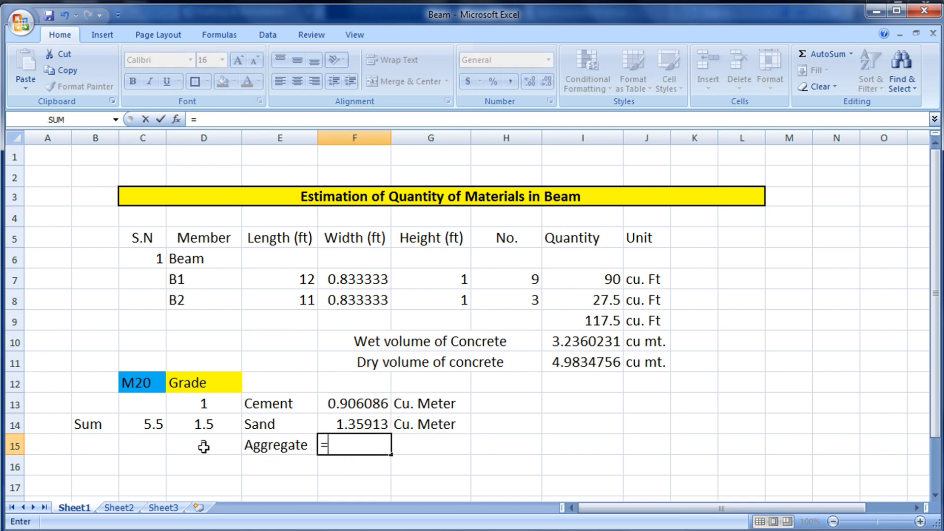
pyautogui.write('3')
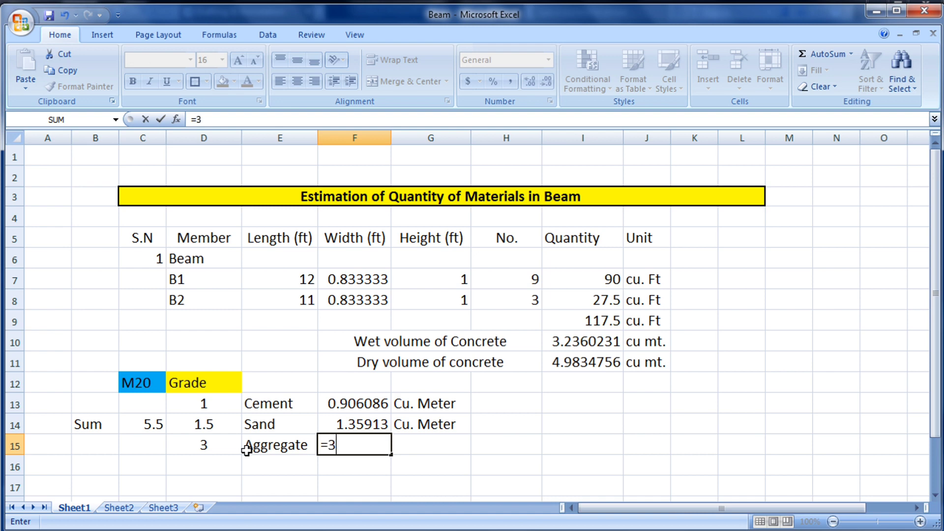
pyautogui.click(230, 449)
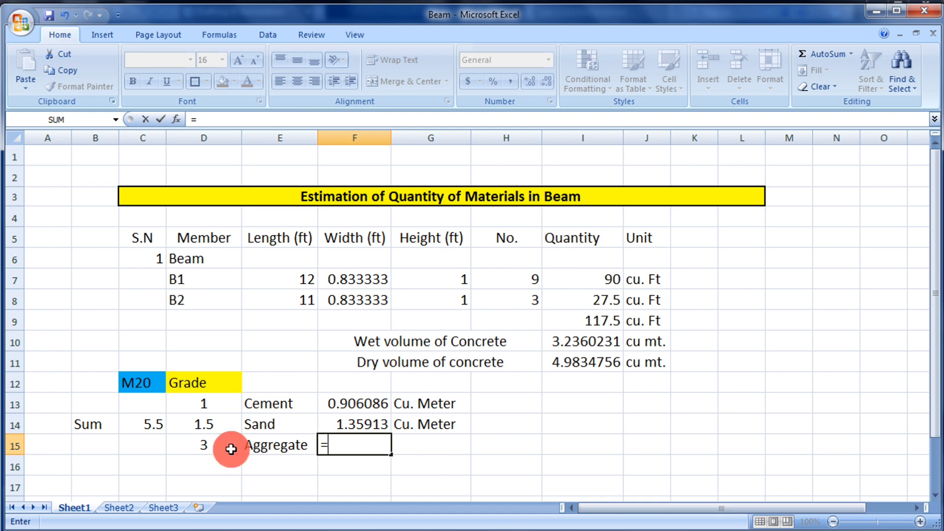
pyautogui.write('/')
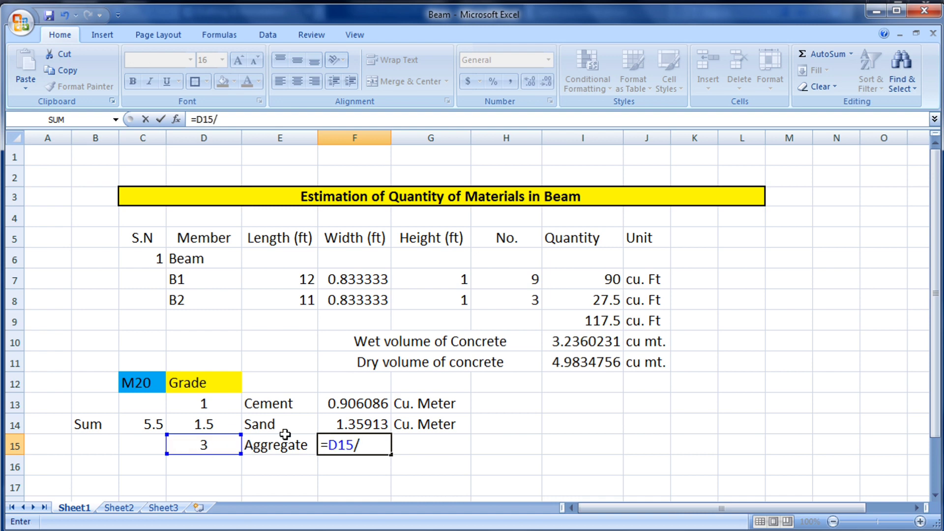
pyautogui.click(158, 423)
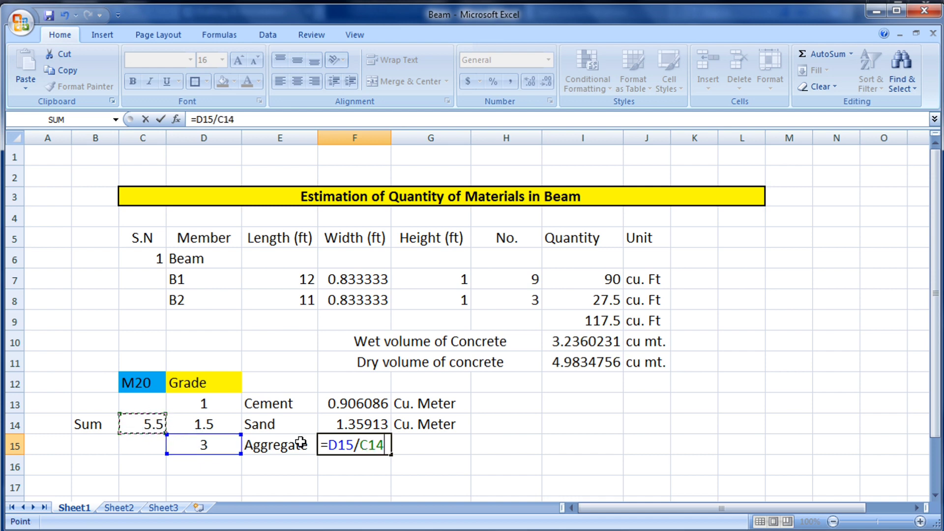
pyautogui.write('*')
pyautogui.click(568, 363)
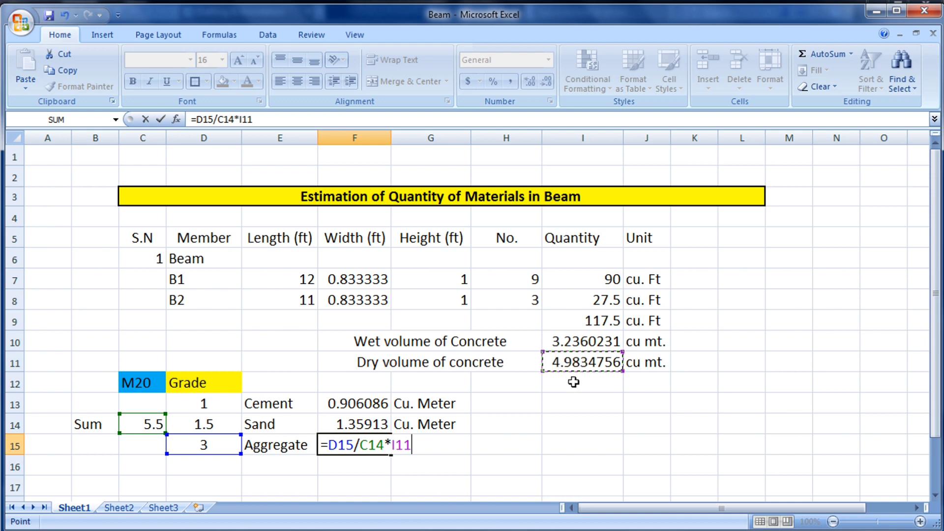
pyautogui.press('Return')
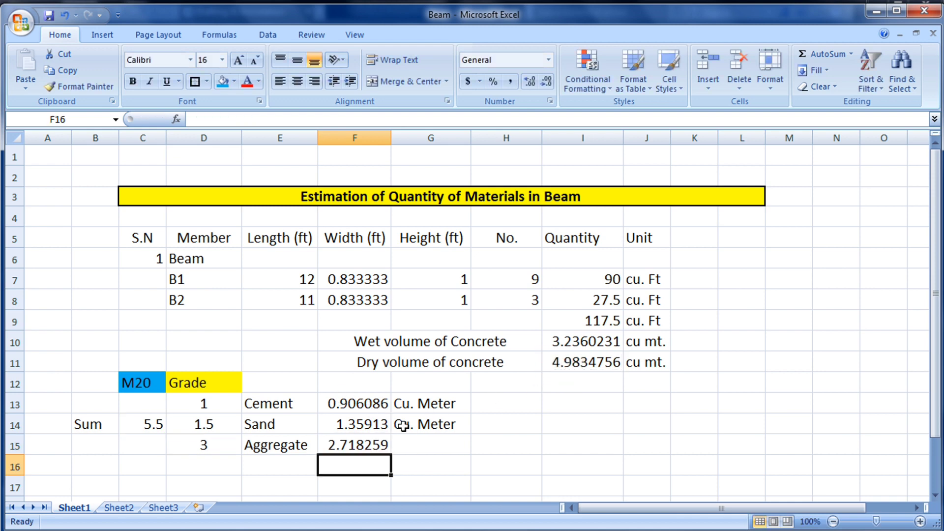
pyautogui.click(466, 427)
pyautogui.moveTo(470, 432); pyautogui.dragTo(469, 445)
pyautogui.click(575, 449)
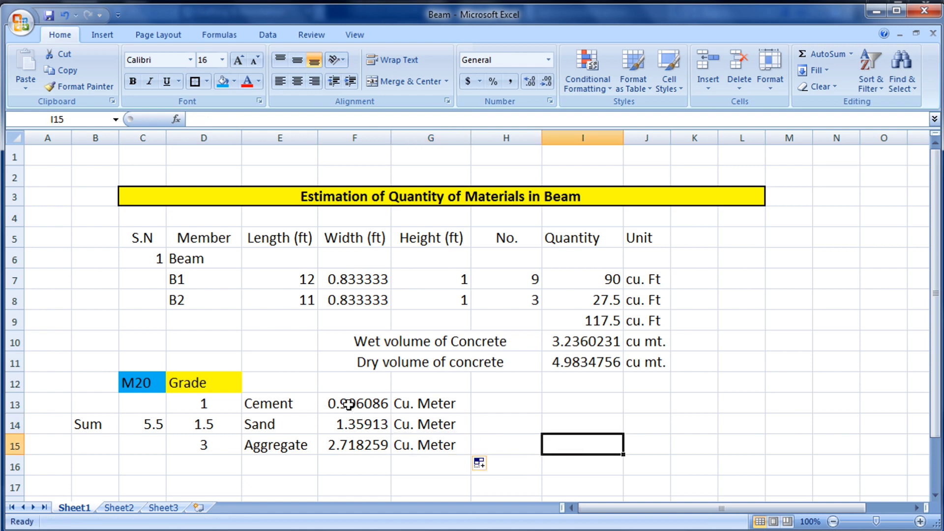
# Fill the quantities 0.906086, 1.35913 and 2.718259 in F13:F15 Light Green, then review the F13 formula.
pyautogui.moveTo(349, 406); pyautogui.dragTo(357, 445)
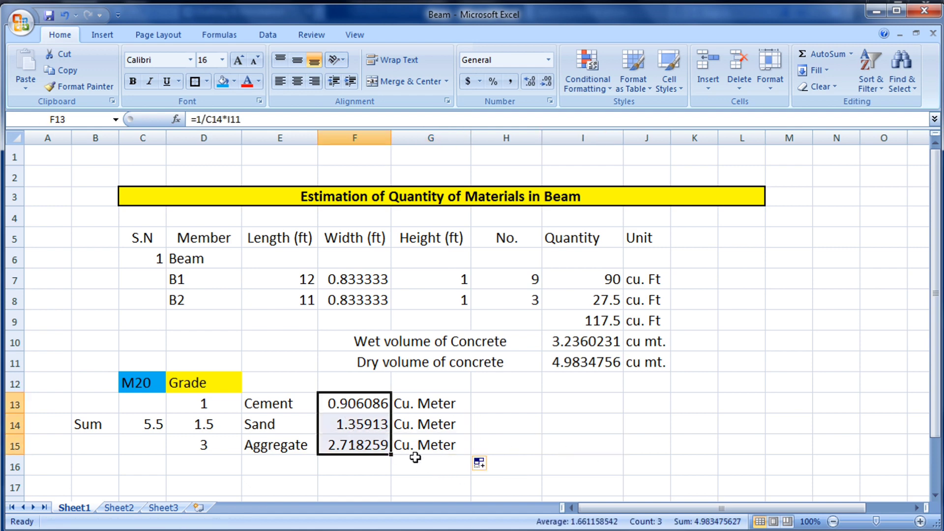
pyautogui.click(235, 80)
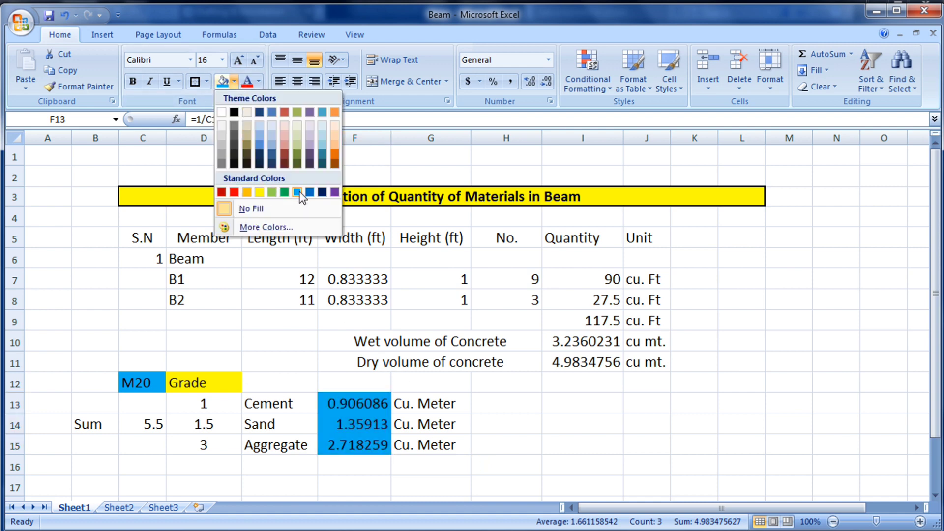
pyautogui.click(269, 191)
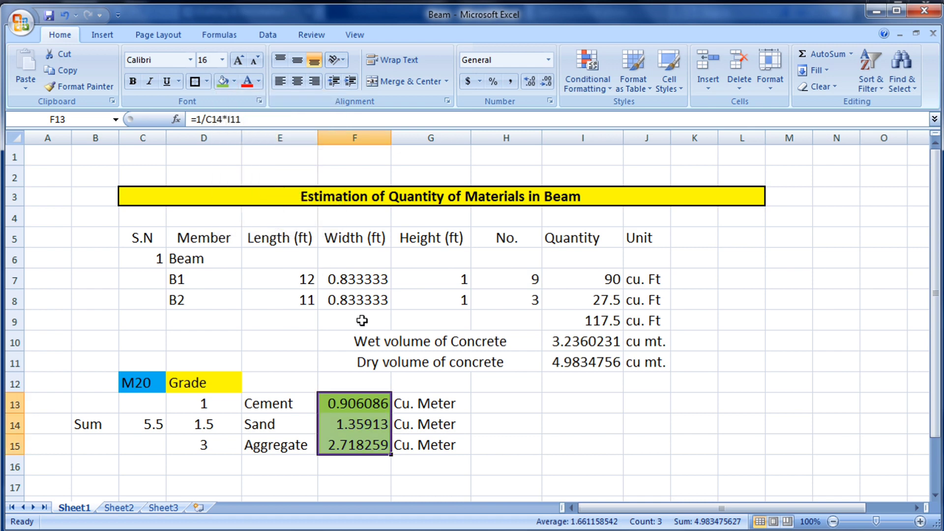
pyautogui.click(557, 475)
pyautogui.press('Up')
pyautogui.press('Up')
pyautogui.press('Up')
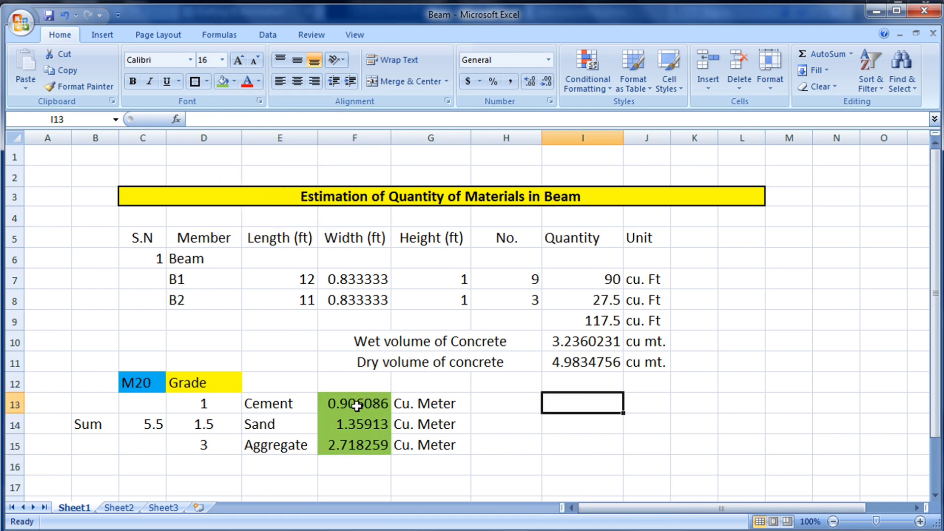
pyautogui.click(358, 405)
pyautogui.click(400, 405)
pyautogui.click(492, 404)
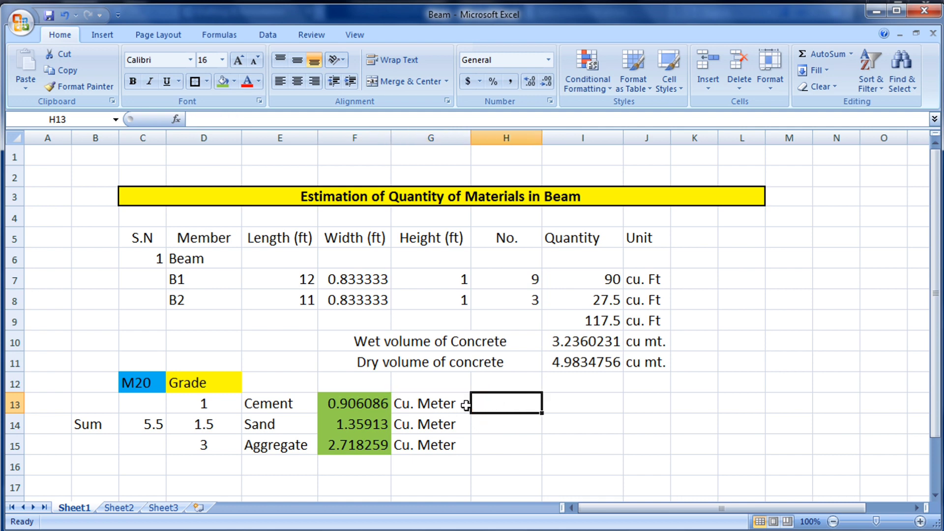
pyautogui.click(378, 405)
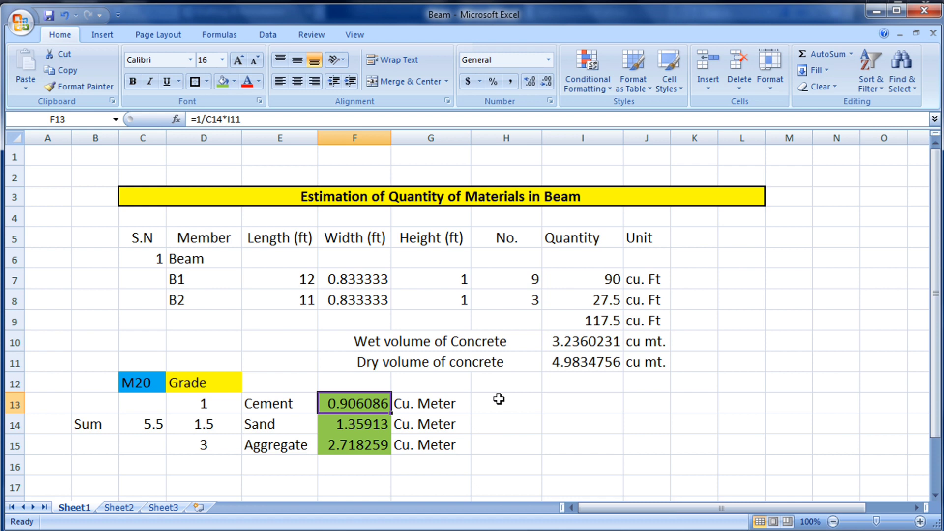
# Type Weight of Cement in I13 and merge-and-centre it across I13:J13.
pyautogui.click(581, 408)
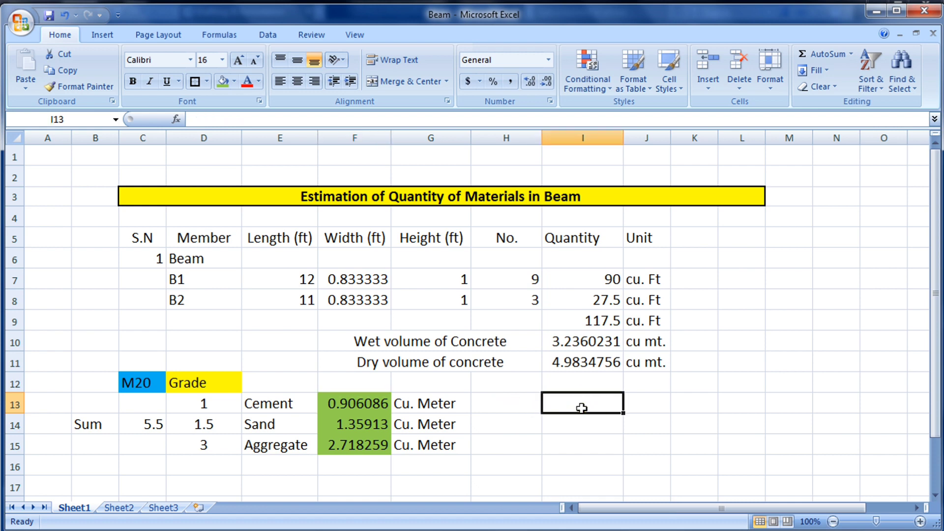
pyautogui.write('Weight o')
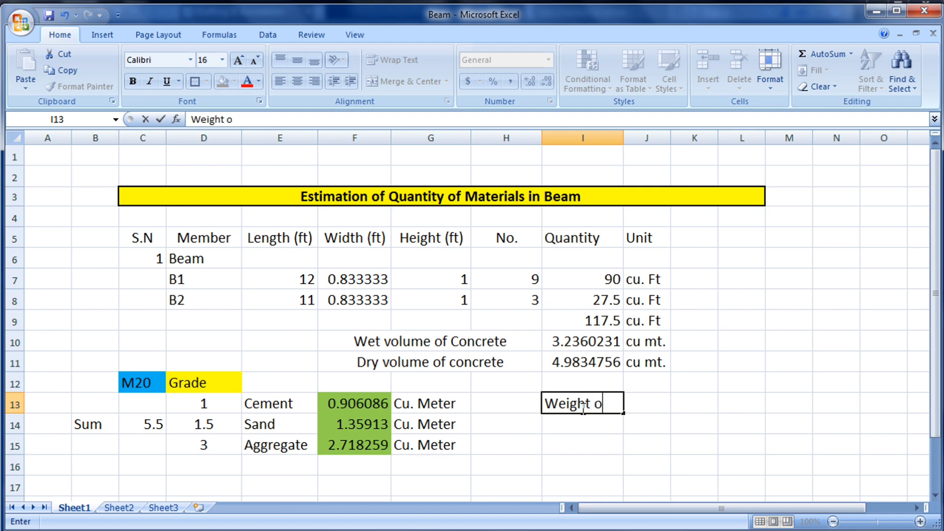
pyautogui.write('f Cement')
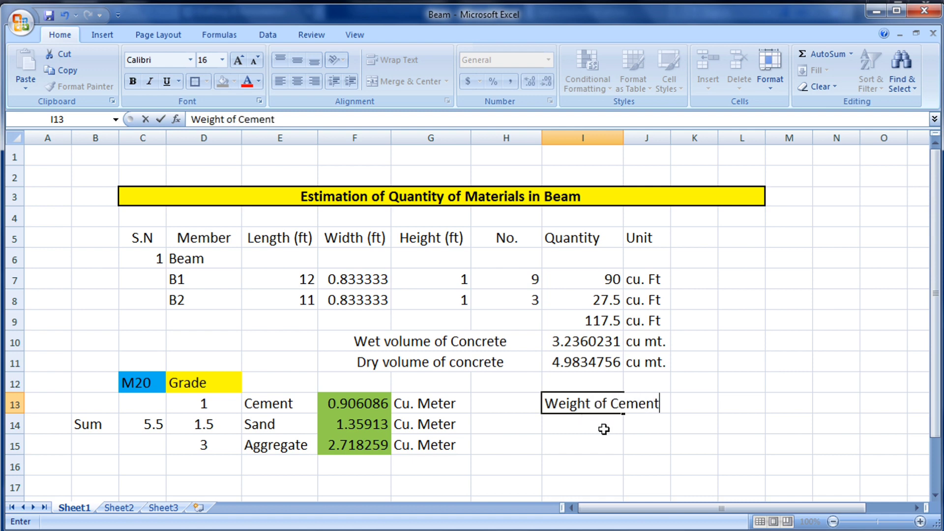
pyautogui.press('Return')
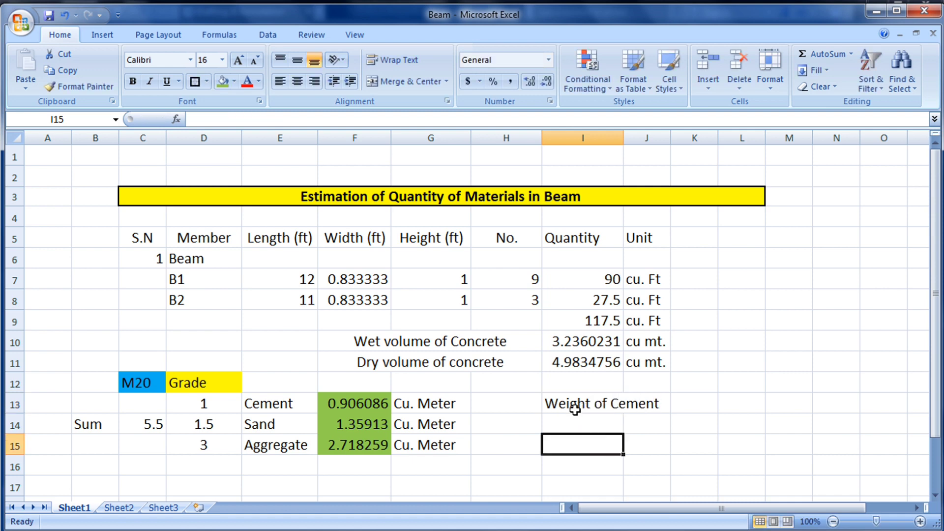
pyautogui.moveTo(573, 406); pyautogui.dragTo(642, 402)
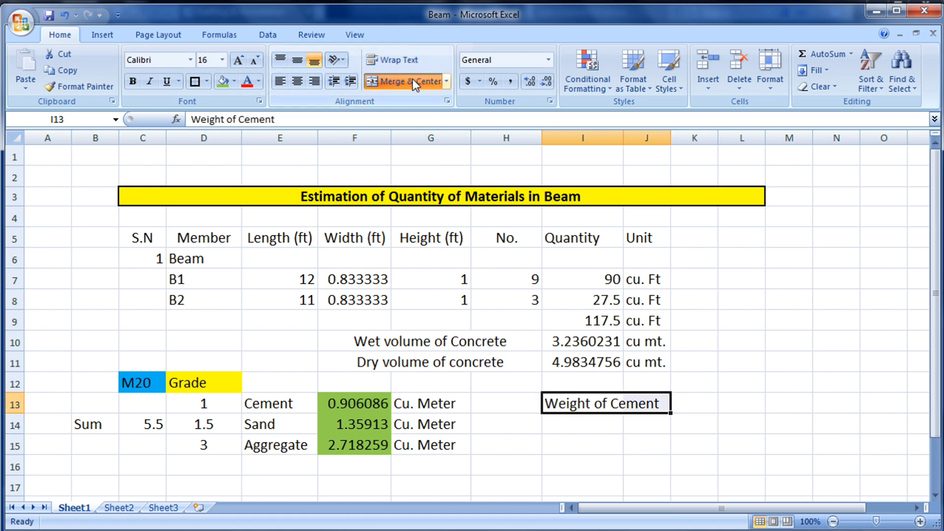
pyautogui.click(393, 81)
# Enter =F13*1440 in K13 (1305) with the unit Kg in L13.
pyautogui.click(689, 403)
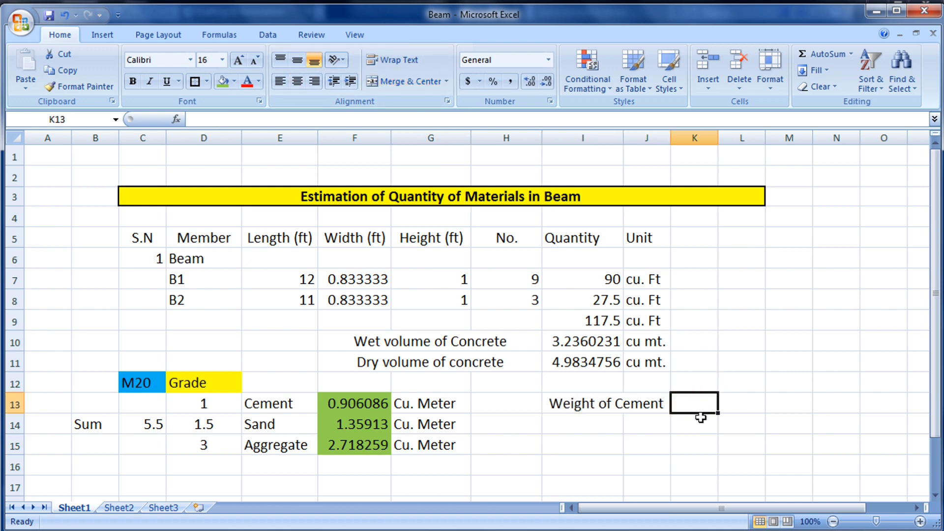
pyautogui.write('=')
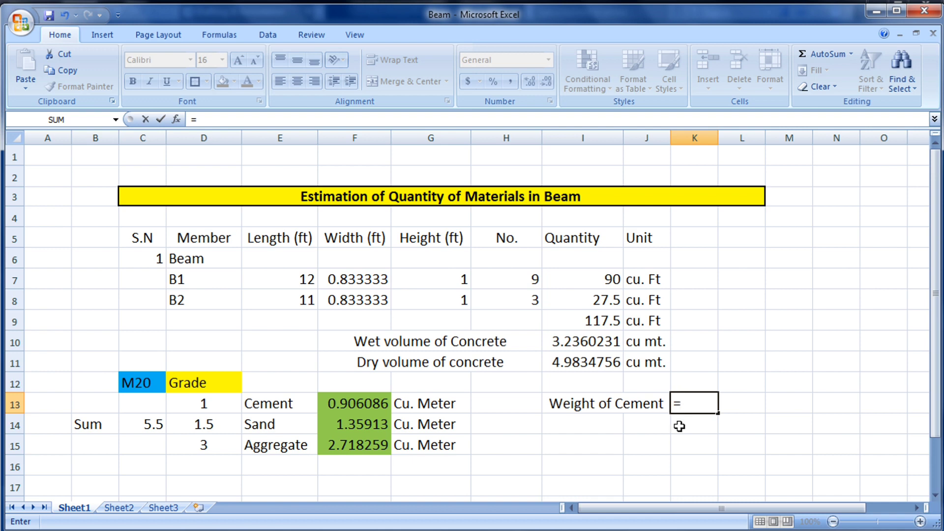
pyautogui.click(369, 410)
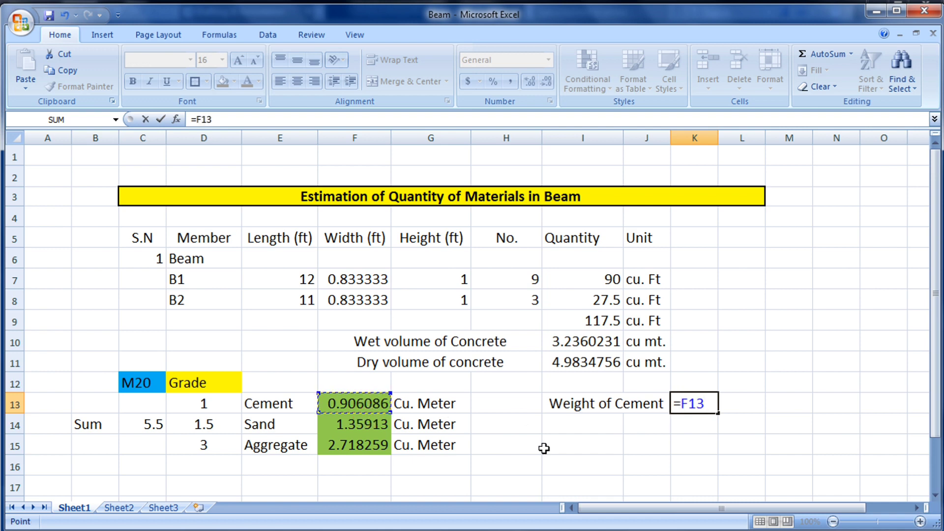
pyautogui.write('*1440')
pyautogui.press('Return')
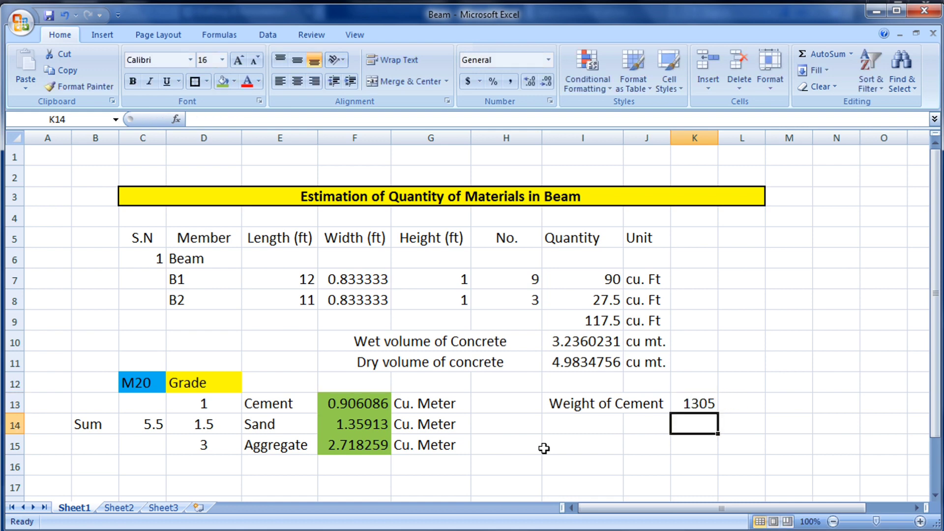
pyautogui.click(728, 403)
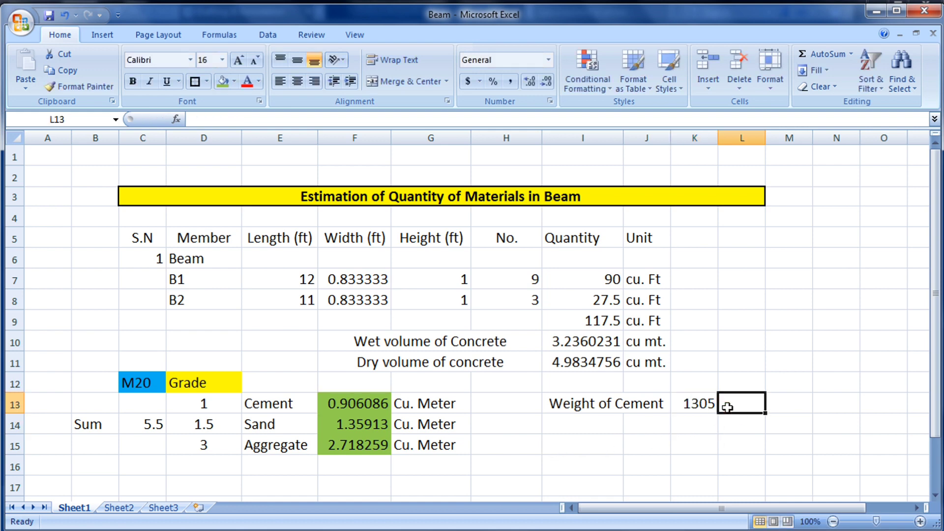
pyautogui.write('Kg')
pyautogui.click(752, 422)
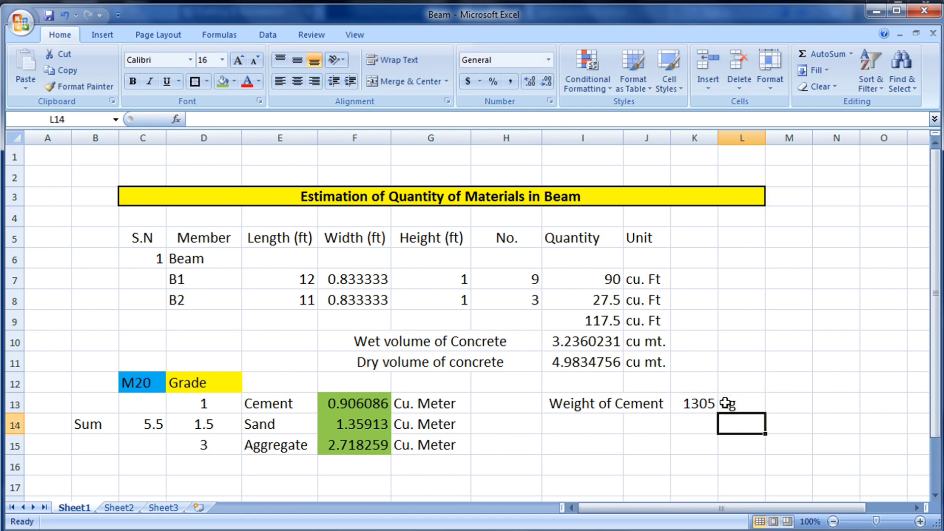
pyautogui.click(732, 404)
pyautogui.click(697, 403)
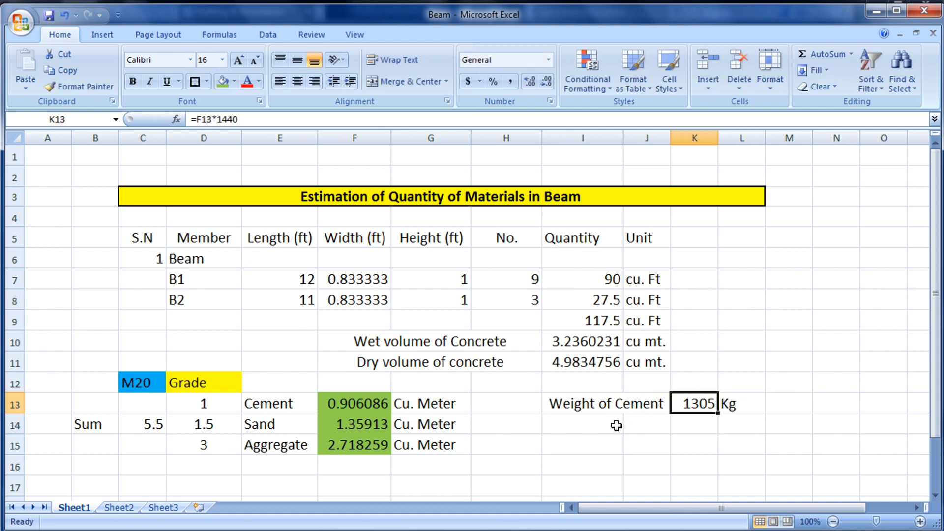
pyautogui.click(590, 425)
pyautogui.click(656, 426)
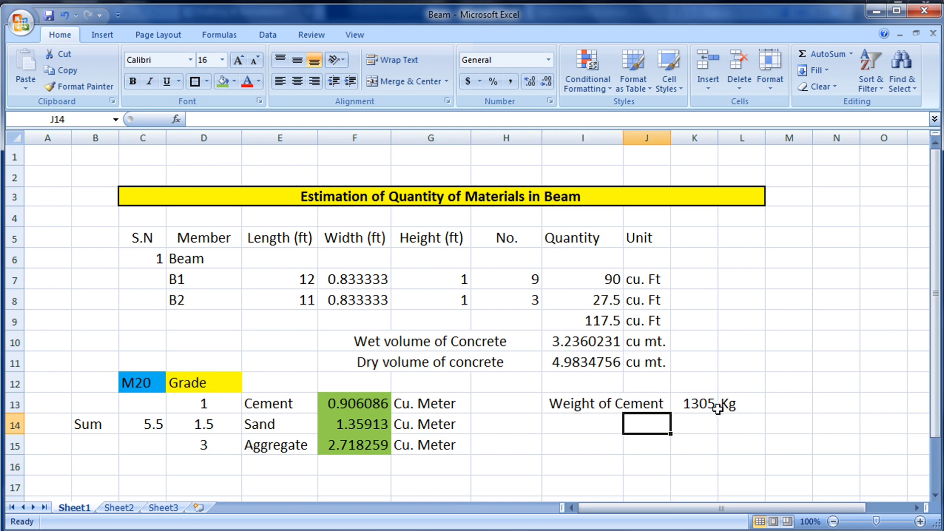
# Merge I14:J14 and label it Bags of cement.
pyautogui.moveTo(609, 421); pyautogui.dragTo(629, 420)
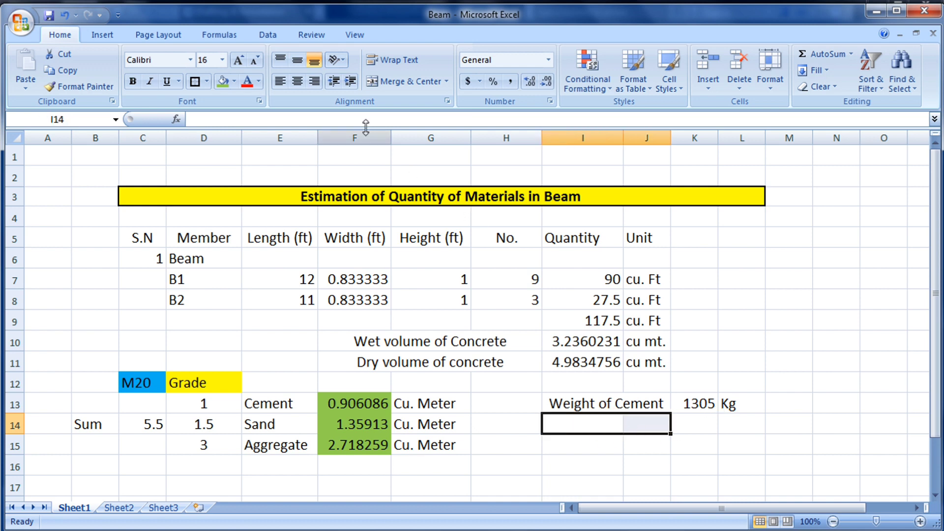
pyautogui.click(391, 81)
pyautogui.write('B')
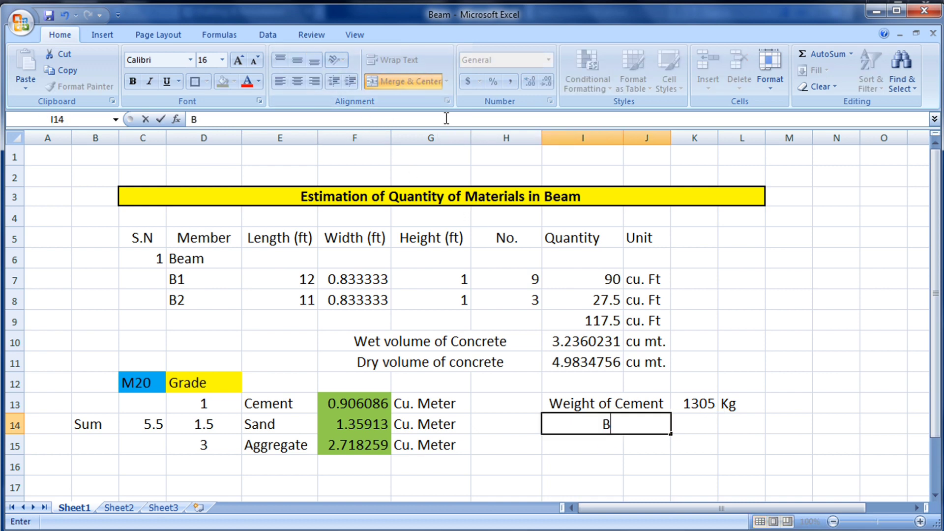
pyautogui.write('ags of ')
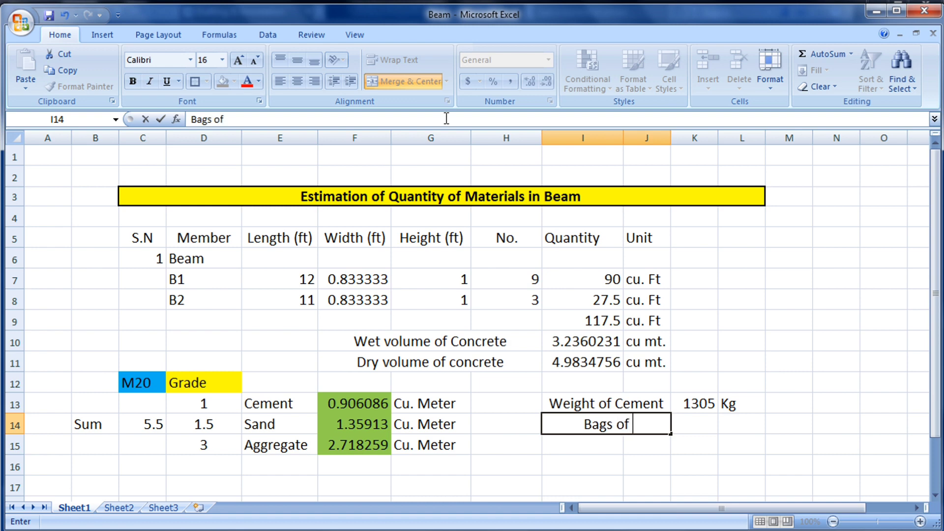
pyautogui.write('cement')
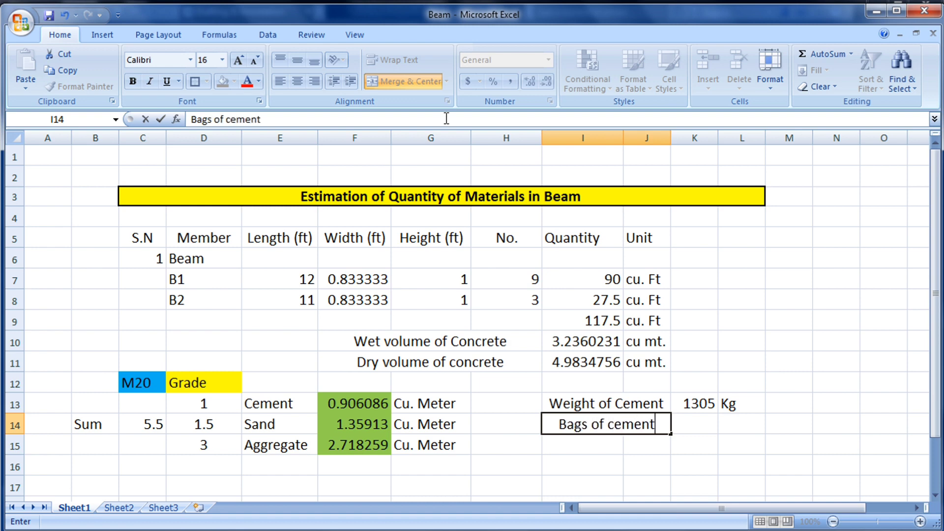
pyautogui.click(684, 417)
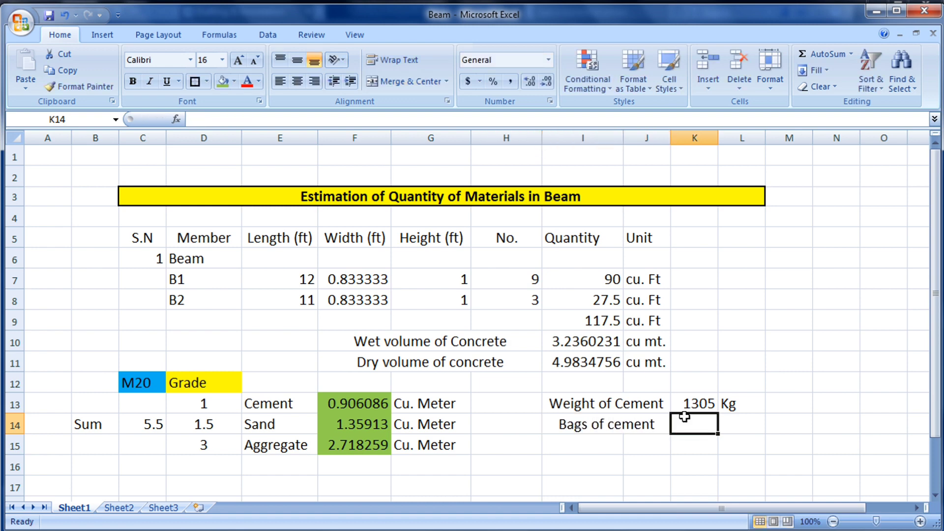
# Enter =K13/50 in K14, giving 26.1, with the unit No. in L14.
pyautogui.write('=')
pyautogui.click(696, 409)
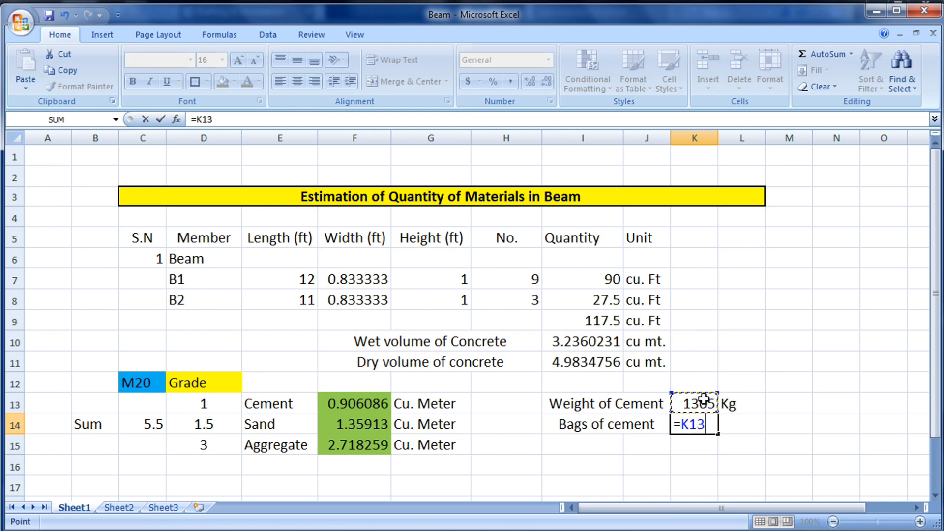
pyautogui.write('/50')
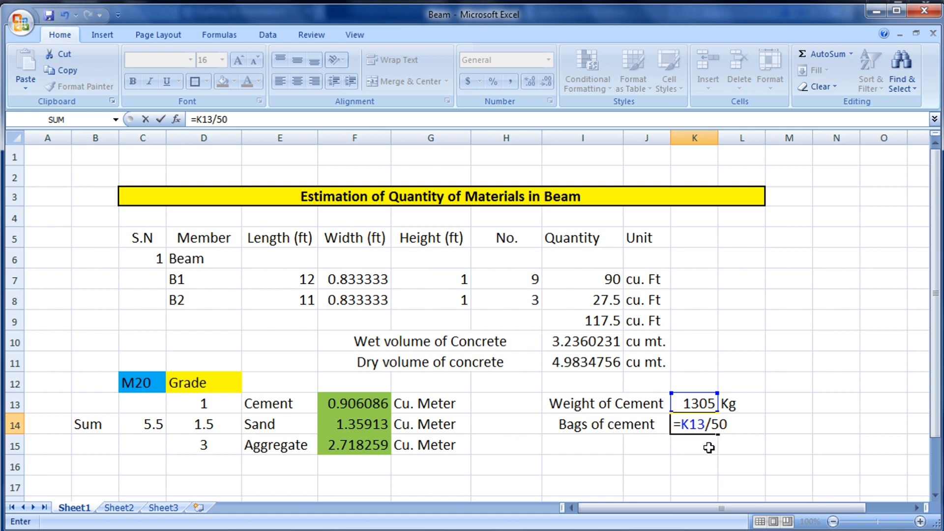
pyautogui.press('Return')
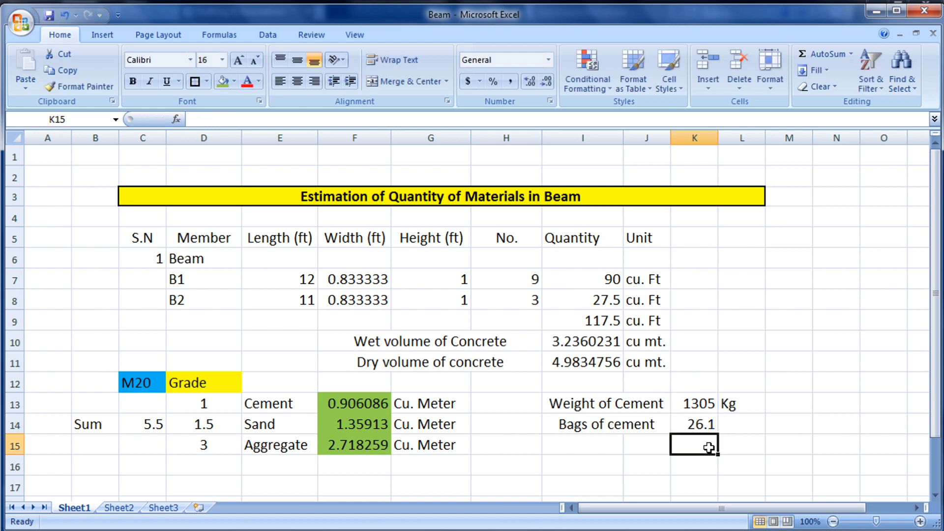
pyautogui.click(737, 424)
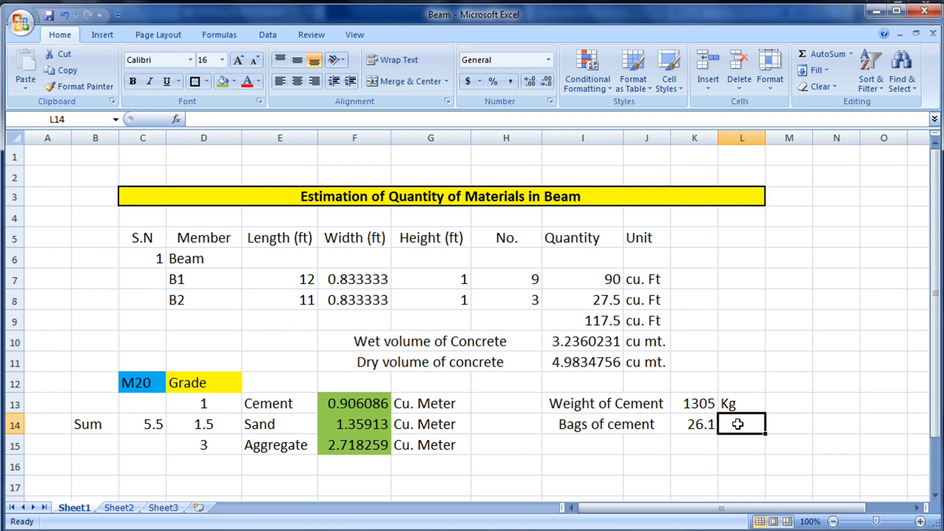
pyautogui.write('No.')
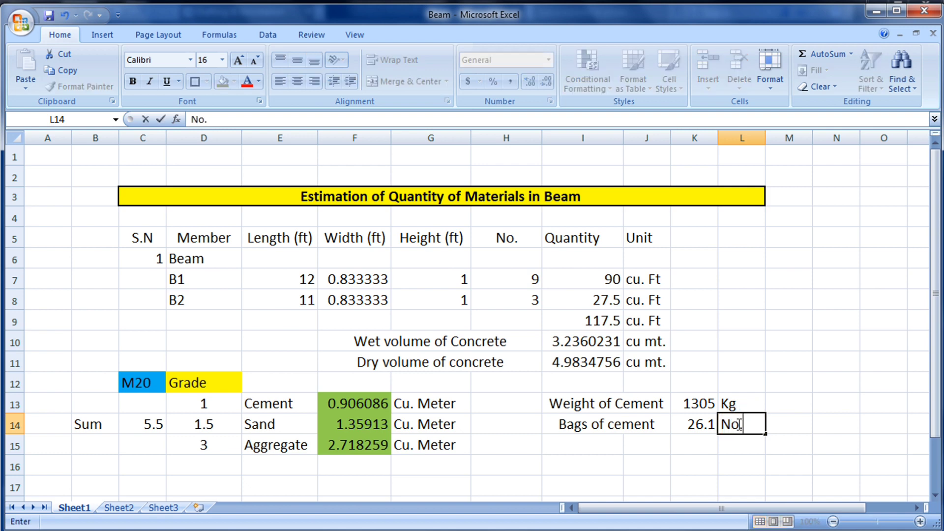
pyautogui.click(659, 463)
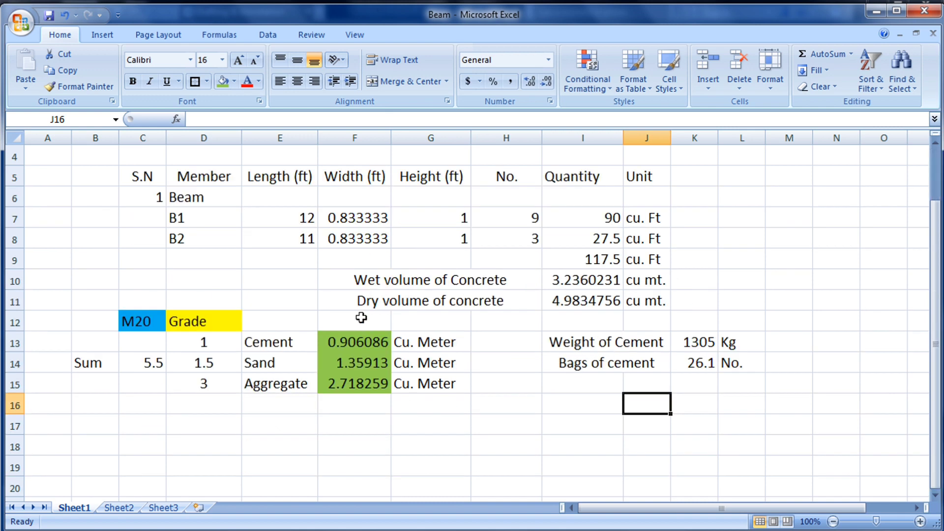
# Apply All Borders plus a Thick Box Border to the table C5:L15.
pyautogui.press('Up')
pyautogui.press('Up')
pyautogui.press('Up')
pyautogui.press('Up')
pyautogui.press('Up')
pyautogui.press('Up')
pyautogui.press('Up')
pyautogui.press('Up')
pyautogui.press('Right')
pyautogui.press('Right')
pyautogui.press('Right')
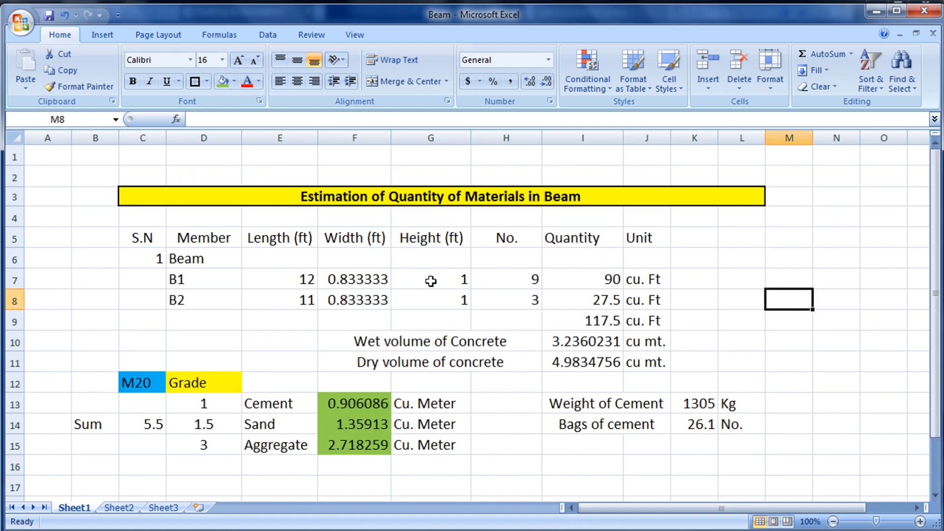
pyautogui.moveTo(133, 238); pyautogui.dragTo(728, 449)
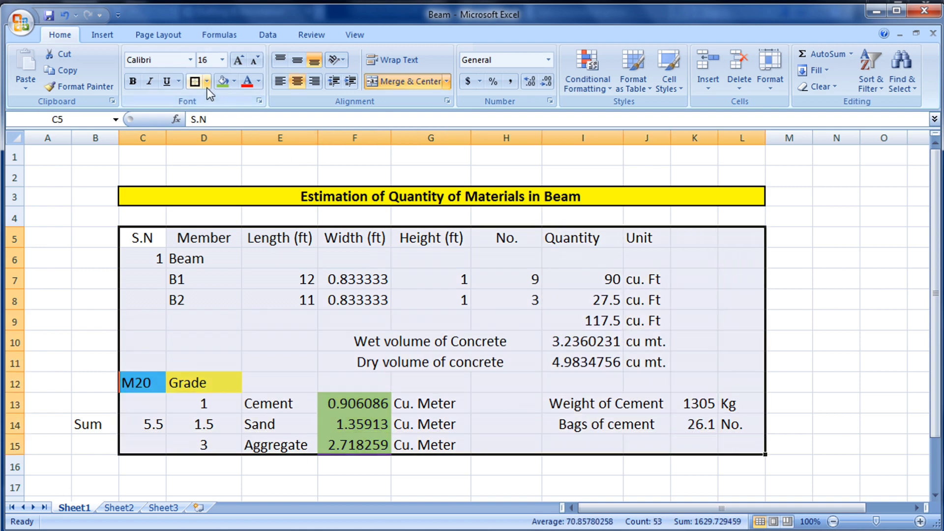
pyautogui.click(207, 82)
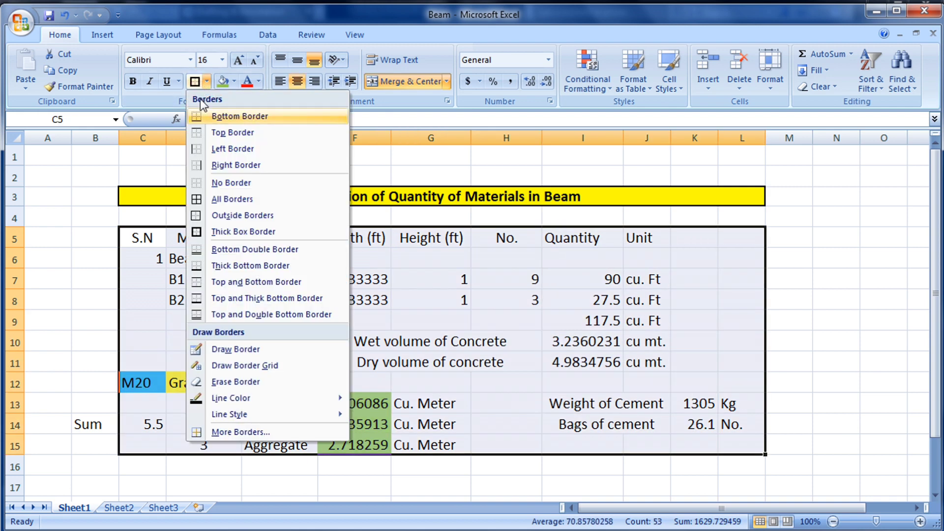
pyautogui.click(199, 199)
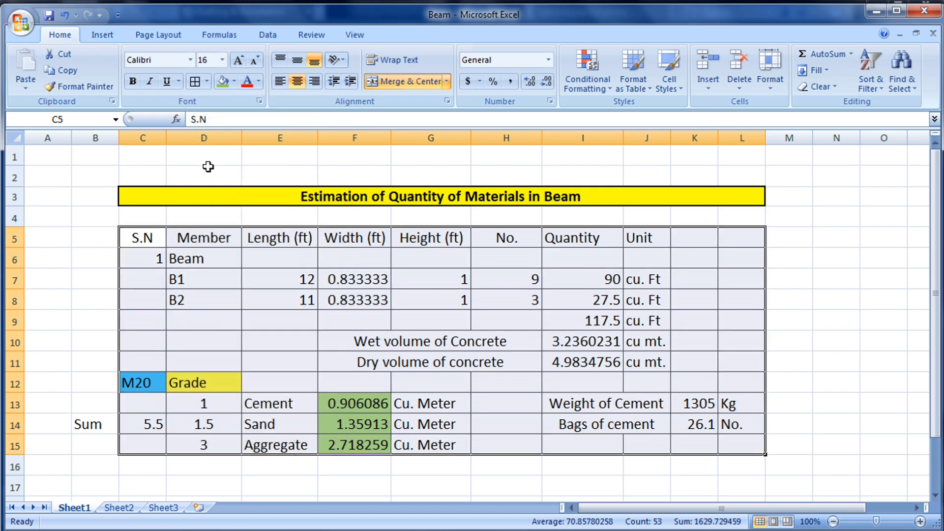
pyautogui.click(207, 80)
pyautogui.click(218, 231)
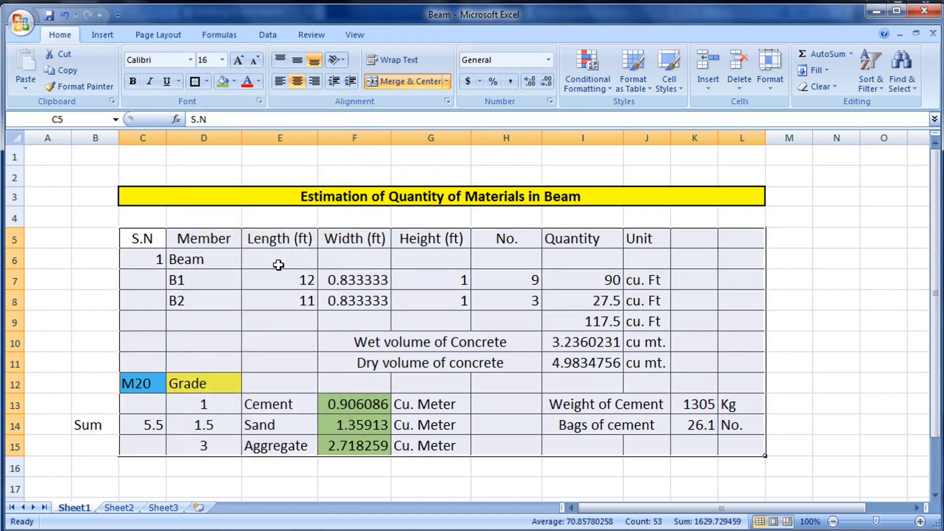
pyautogui.click(224, 211)
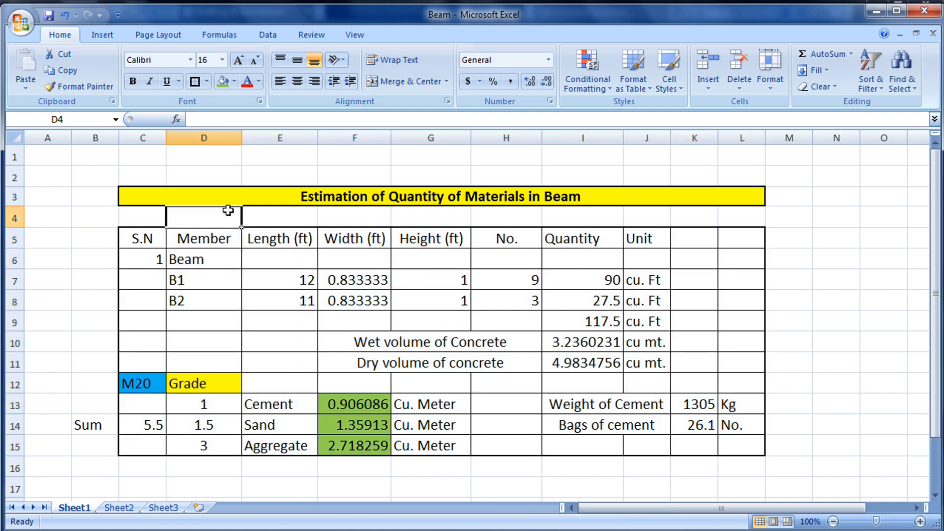
pyautogui.click(850, 304)
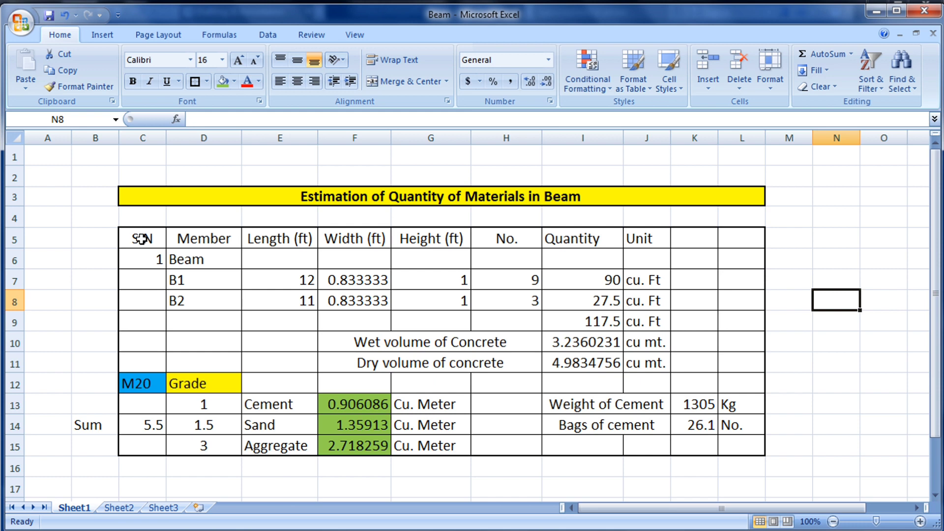
pyautogui.moveTo(142, 239); pyautogui.dragTo(600, 256)
pyautogui.click(816, 264)
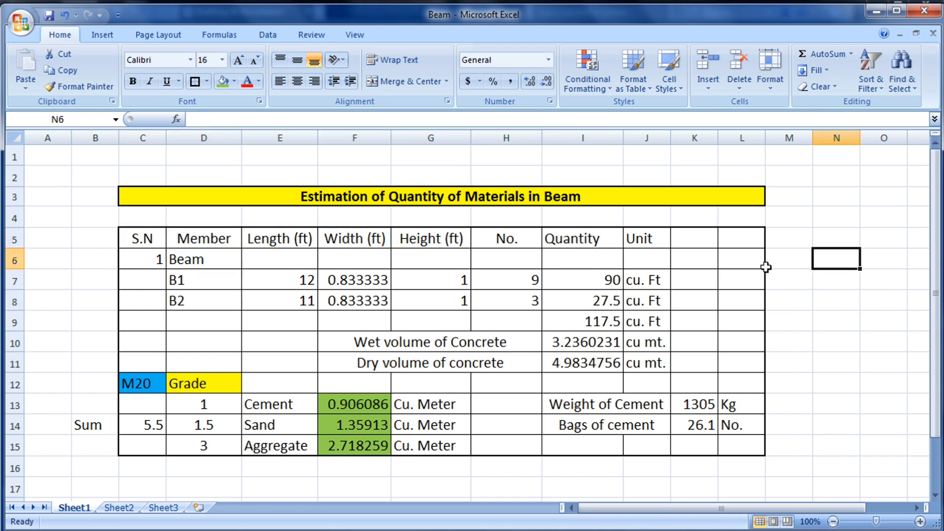
pyautogui.moveTo(139, 241); pyautogui.dragTo(732, 445)
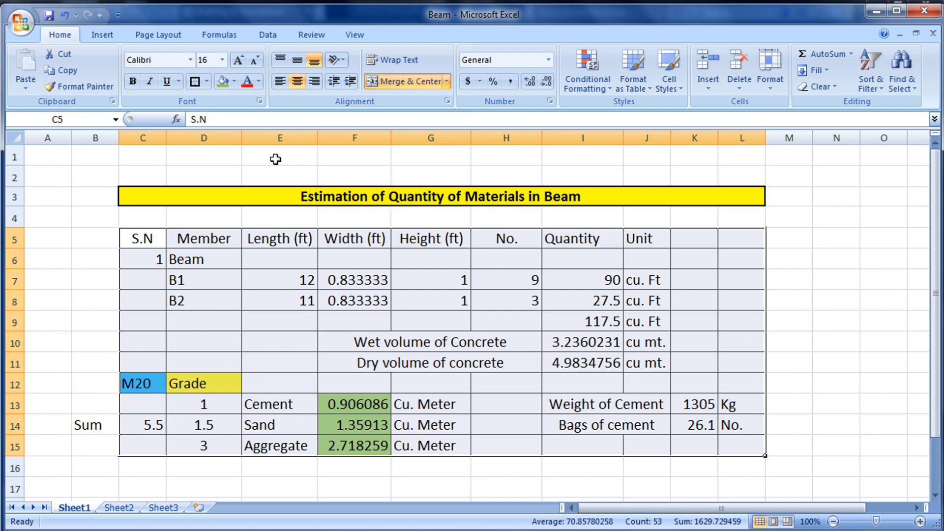
# Remove horizontal centring from the table text and middle-align it vertically.
pyautogui.click(300, 84)
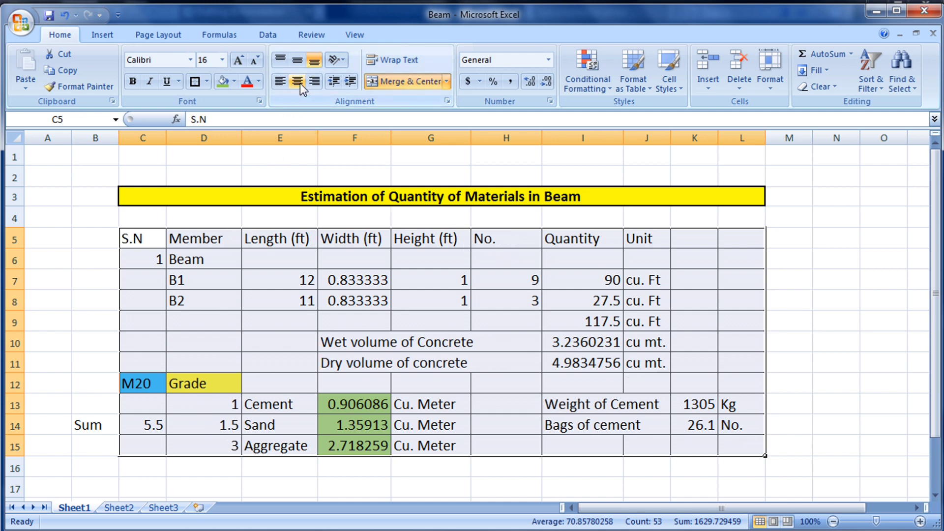
pyautogui.click(298, 60)
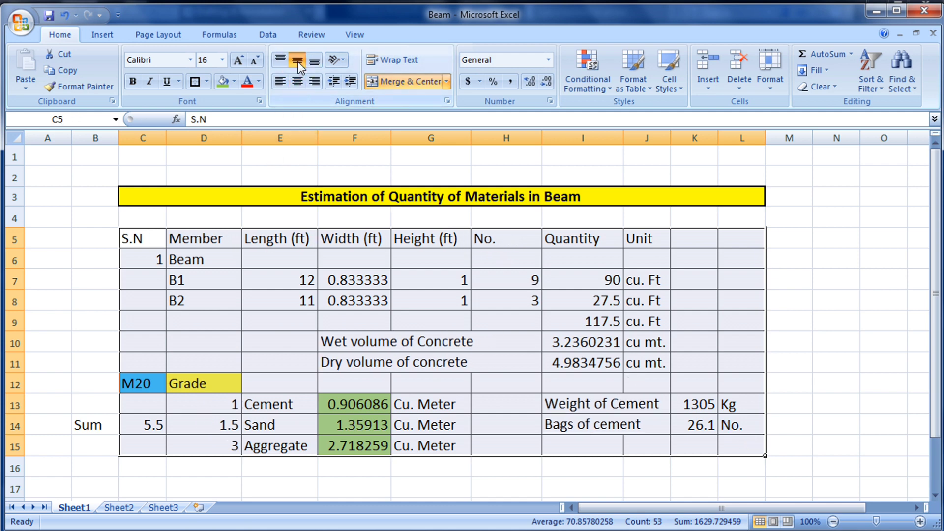
pyautogui.click(781, 302)
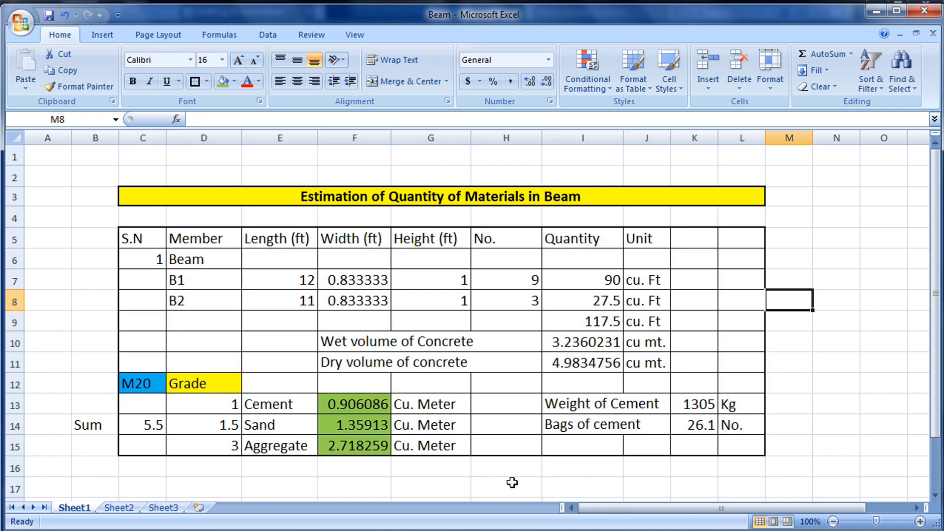
pyautogui.click(511, 482)
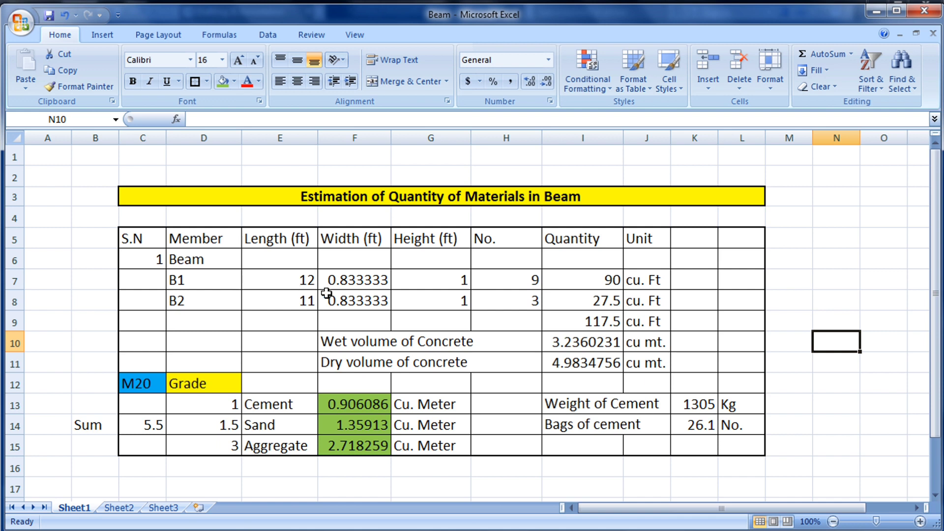
# Centre the B1 and B2 row values in D7:I8.
pyautogui.moveTo(222, 280); pyautogui.dragTo(606, 302)
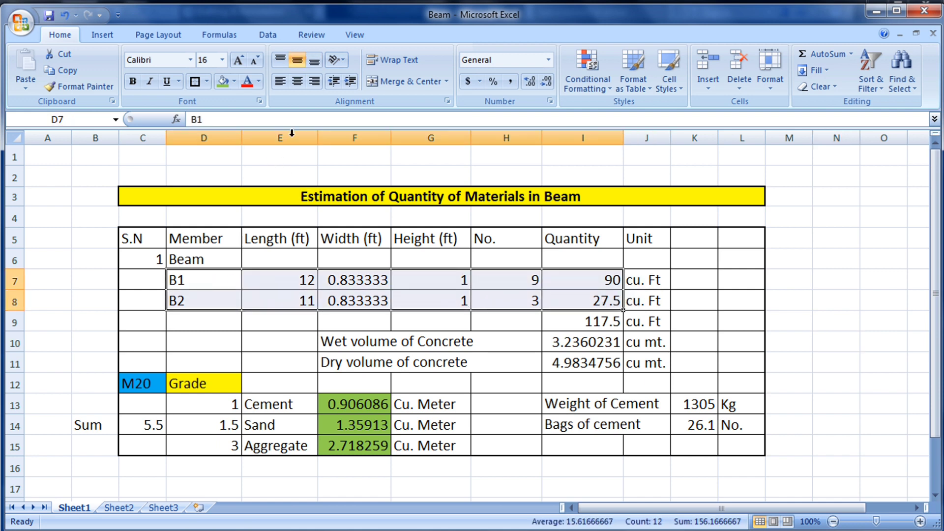
pyautogui.click(298, 82)
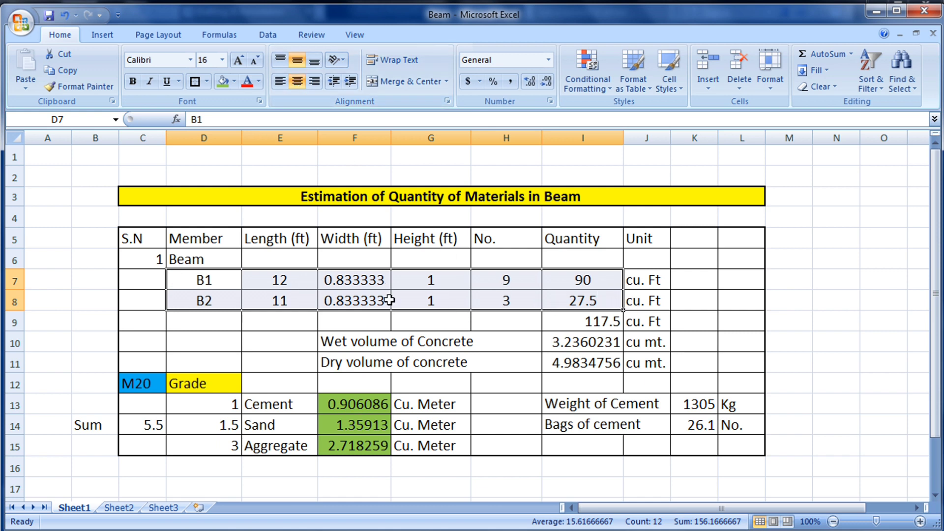
pyautogui.click(740, 338)
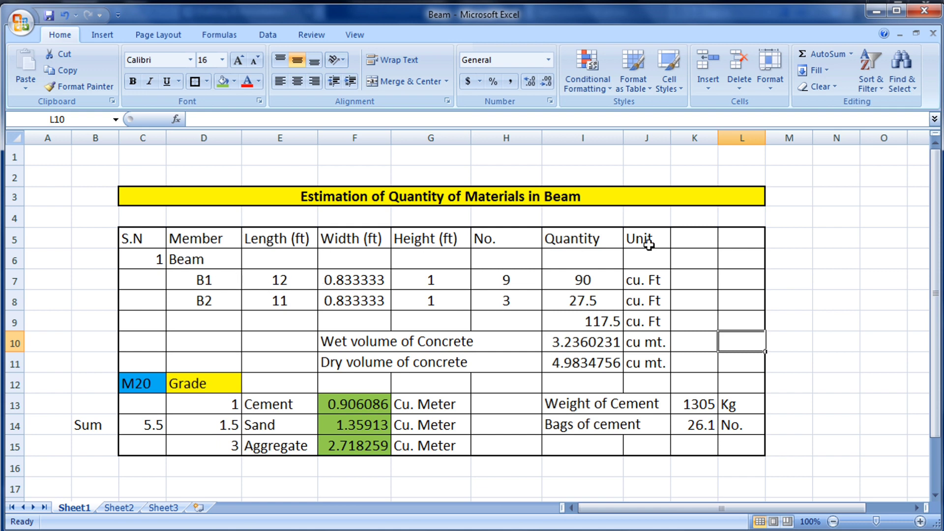
pyautogui.moveTo(137, 238); pyautogui.dragTo(629, 245)
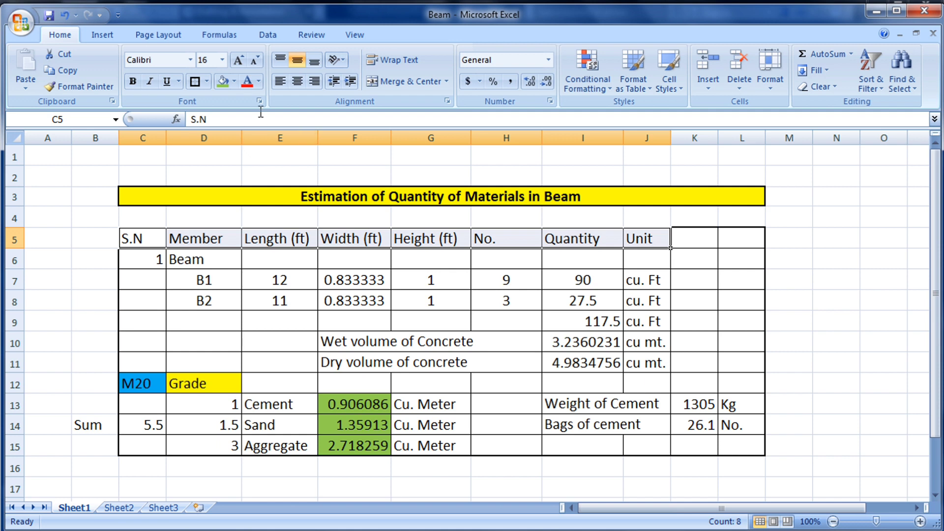
# Fill the header row from S.N to Unit with light orange.
pyautogui.click(234, 83)
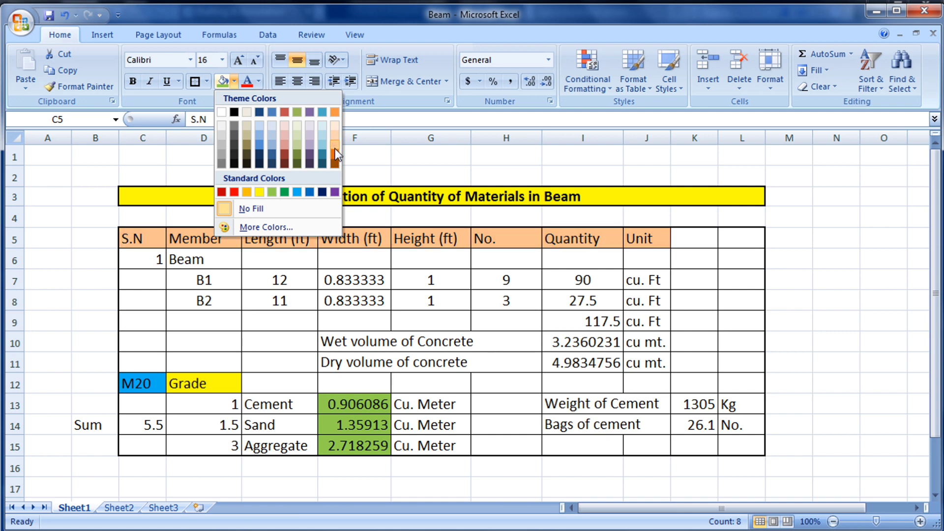
pyautogui.click(335, 141)
pyautogui.click(732, 273)
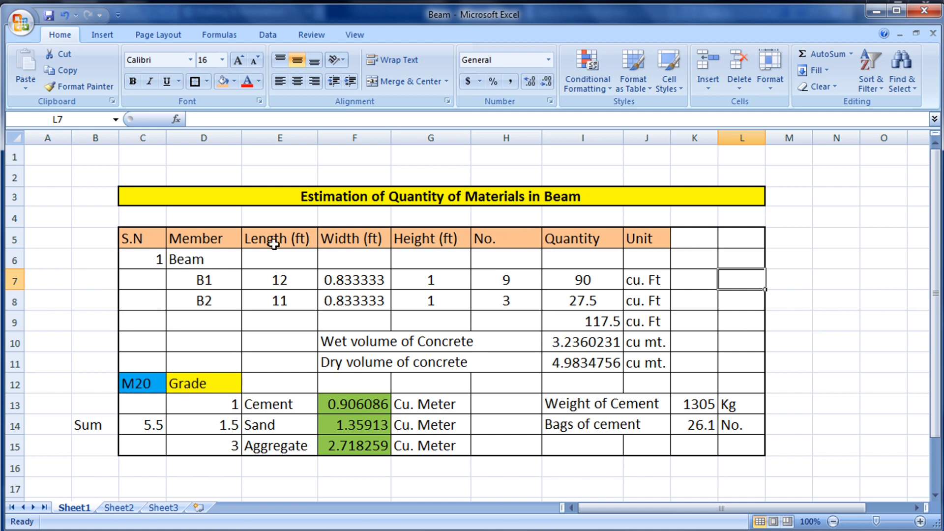
# Fill the Beam label cell D6 with Standard Colors yellow.
pyautogui.click(216, 259)
pyautogui.click(234, 81)
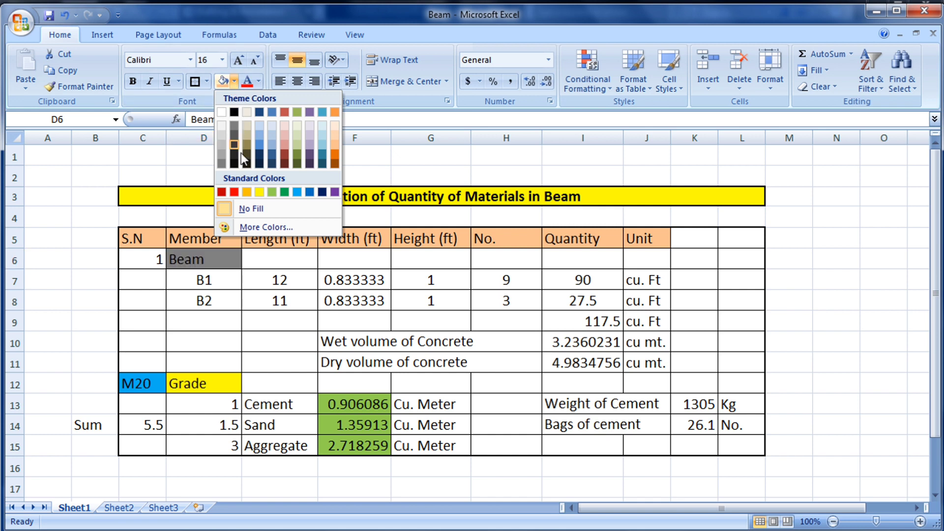
pyautogui.click(256, 190)
pyautogui.click(344, 280)
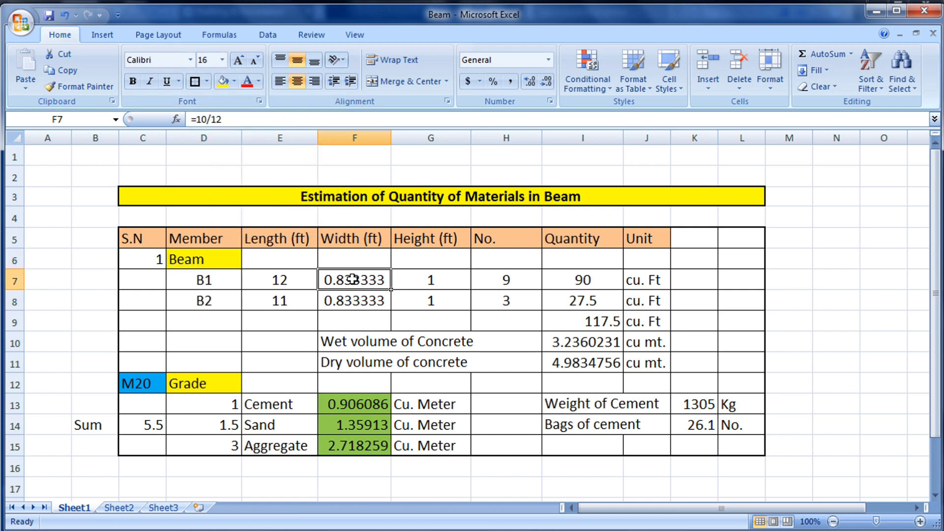
# Review B1's length, width formula, height, count and quantity formula.
pyautogui.click(282, 288)
pyautogui.click(347, 280)
pyautogui.click(450, 281)
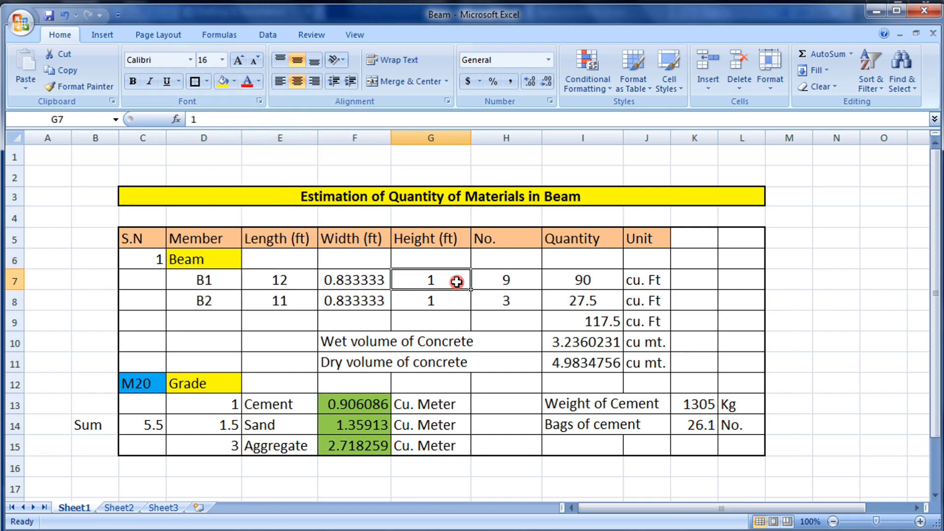
pyautogui.click(501, 278)
pyautogui.click(581, 281)
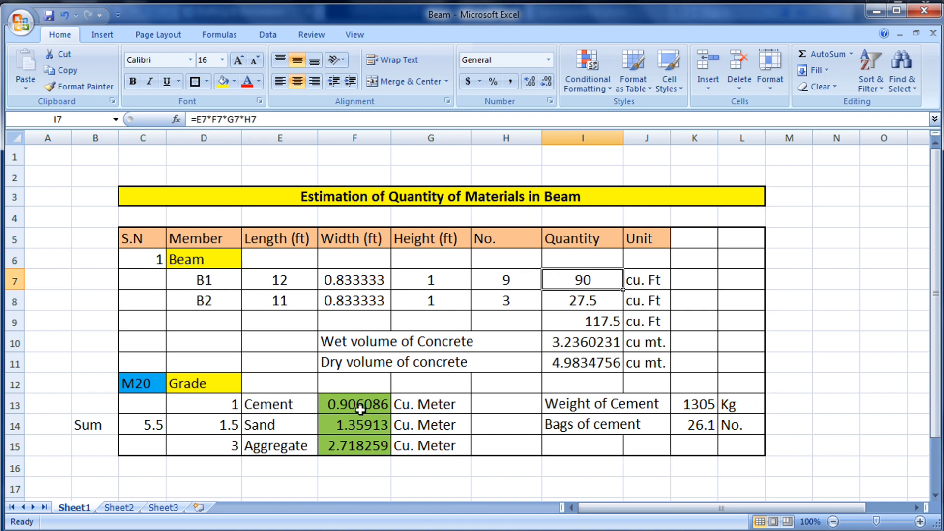
pyautogui.click(294, 278)
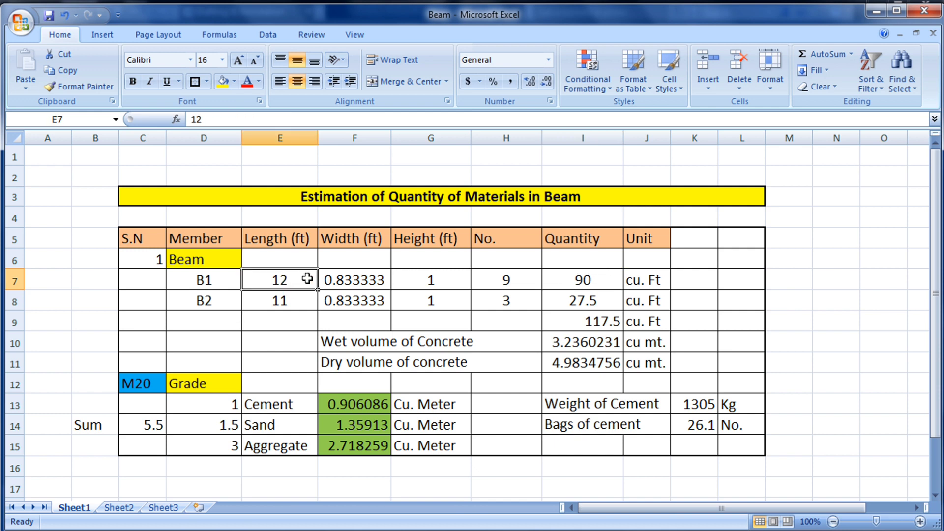
# Change the B2 member count to 12 and check the sand and aggregate formulas.
pyautogui.click(501, 309)
pyautogui.write('12')
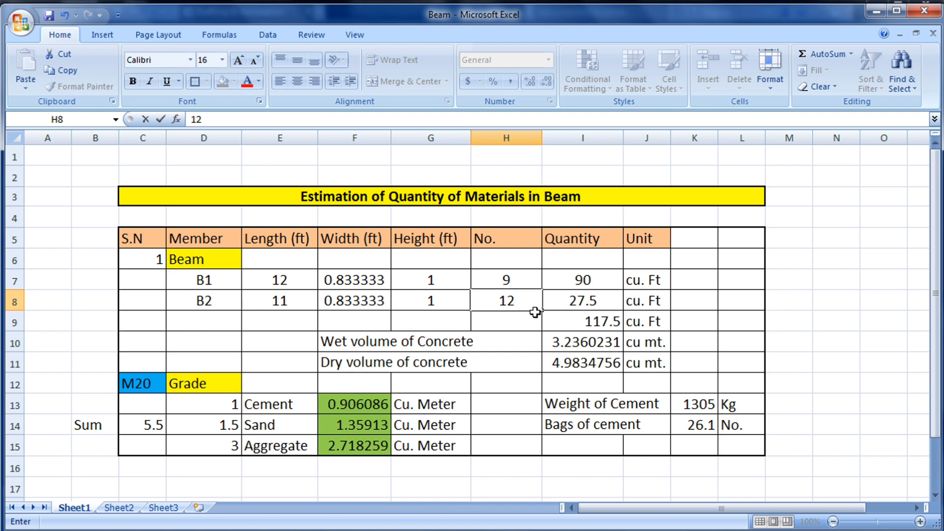
pyautogui.press('Return')
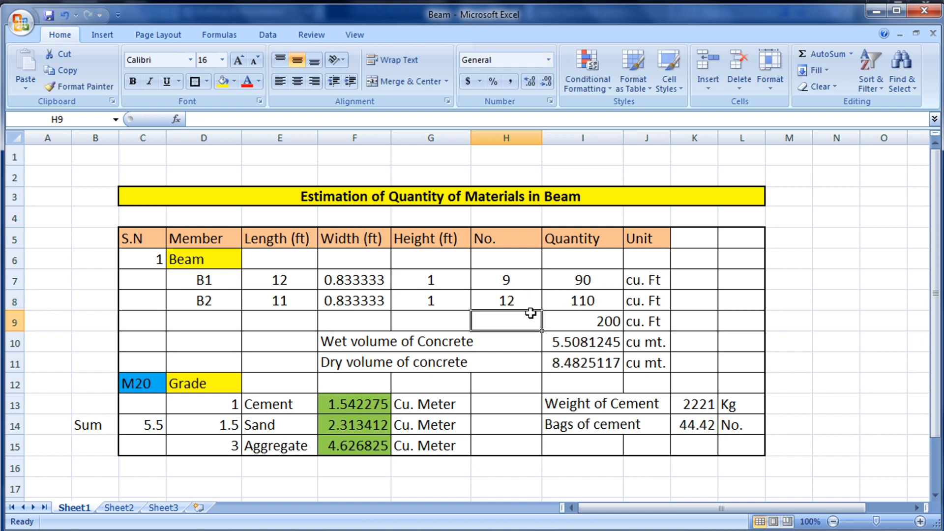
pyautogui.click(350, 428)
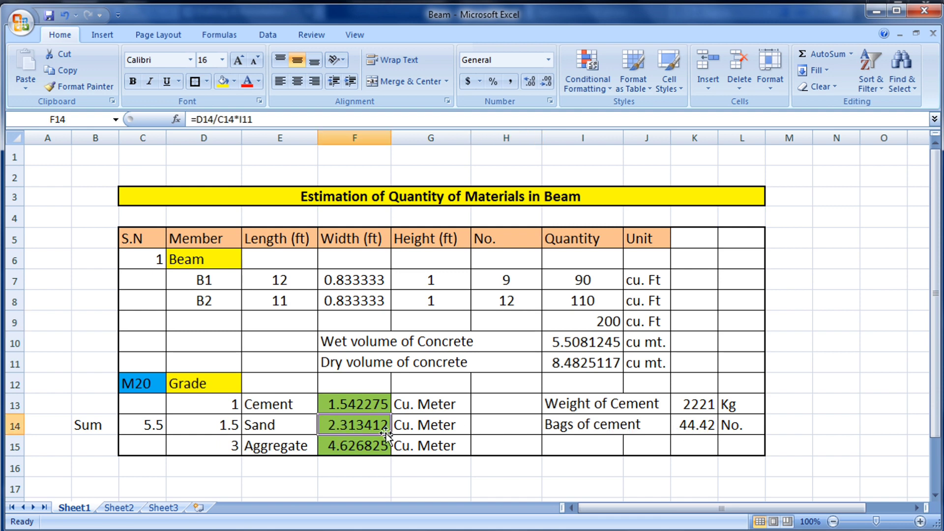
pyautogui.click(330, 451)
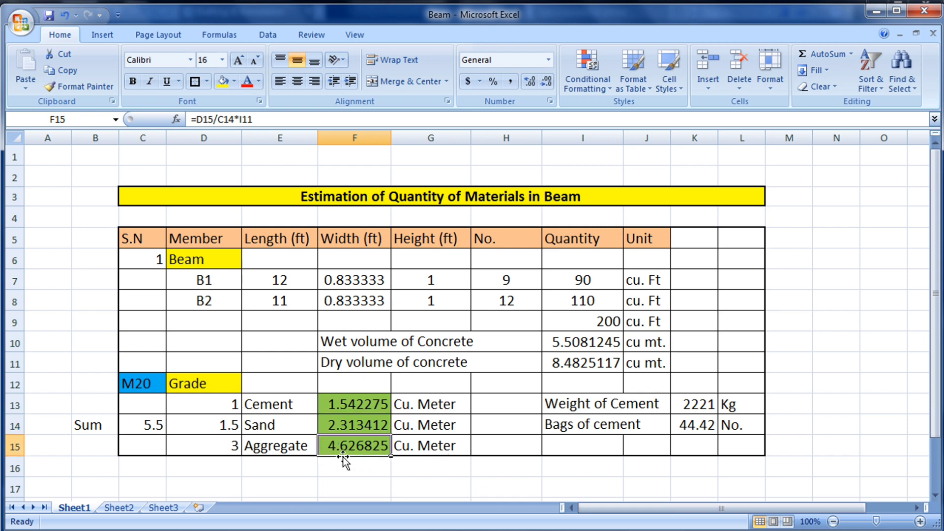
# Change the B1 member count to 16, giving 2998 Kg cement and 59.96 bags.
pyautogui.click(519, 279)
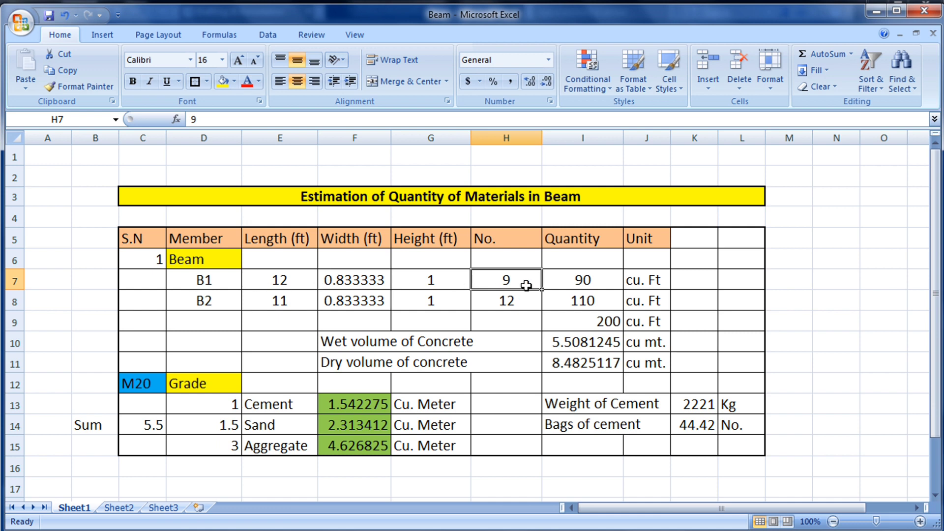
pyautogui.write('16')
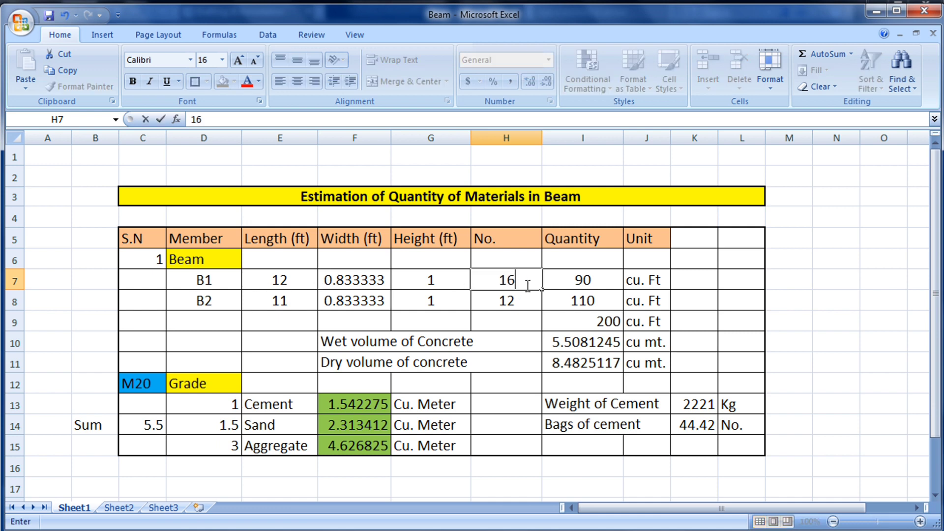
pyautogui.press('Return')
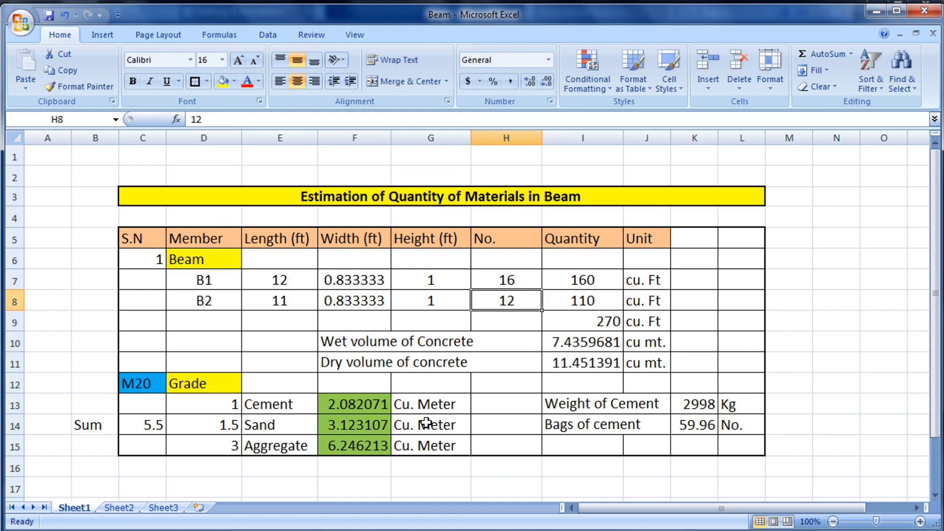
pyautogui.click(364, 404)
pyautogui.click(704, 427)
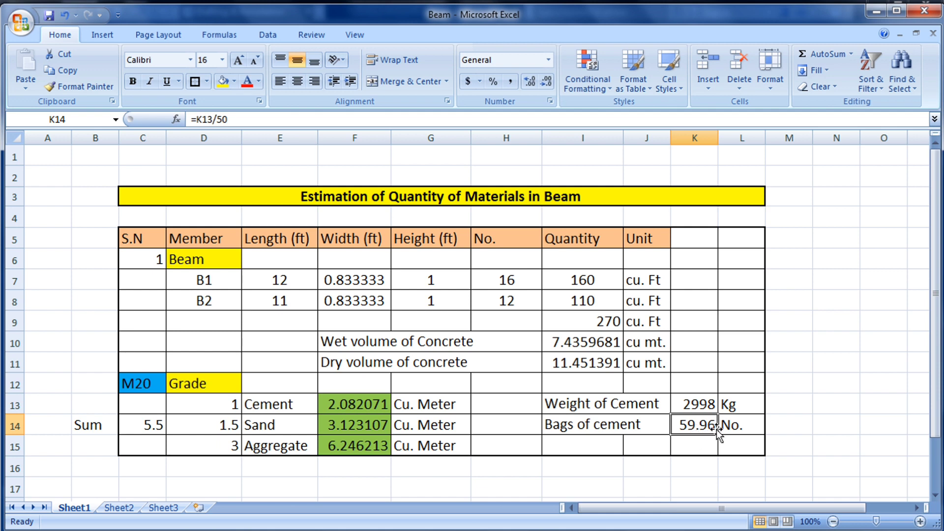
pyautogui.click(293, 429)
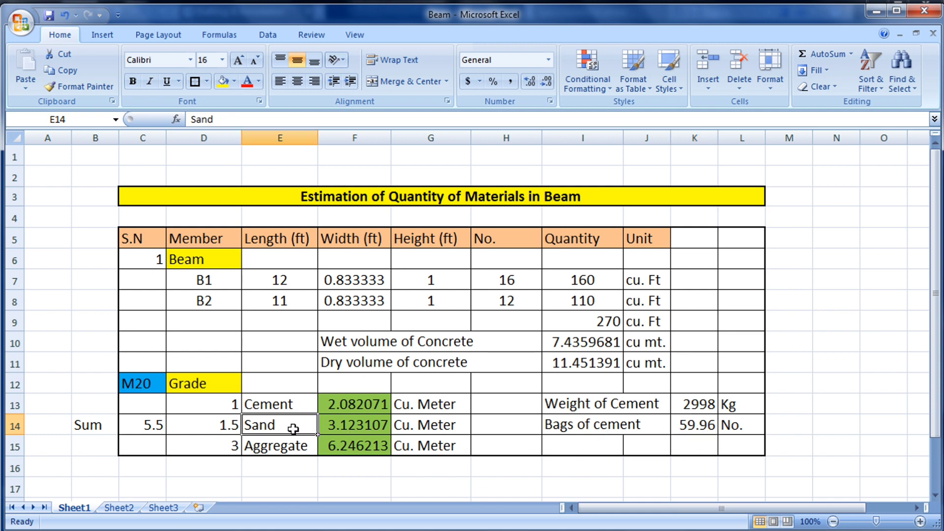
pyautogui.click(301, 449)
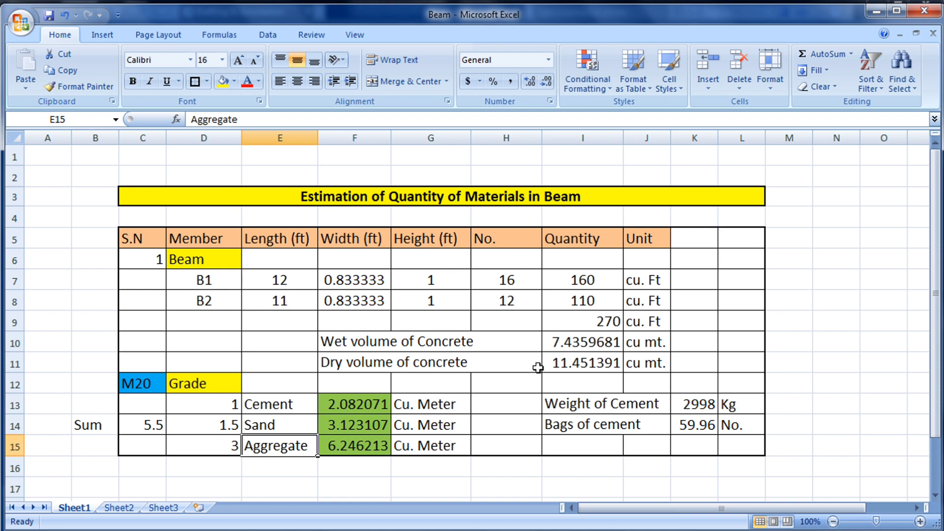
pyautogui.click(132, 389)
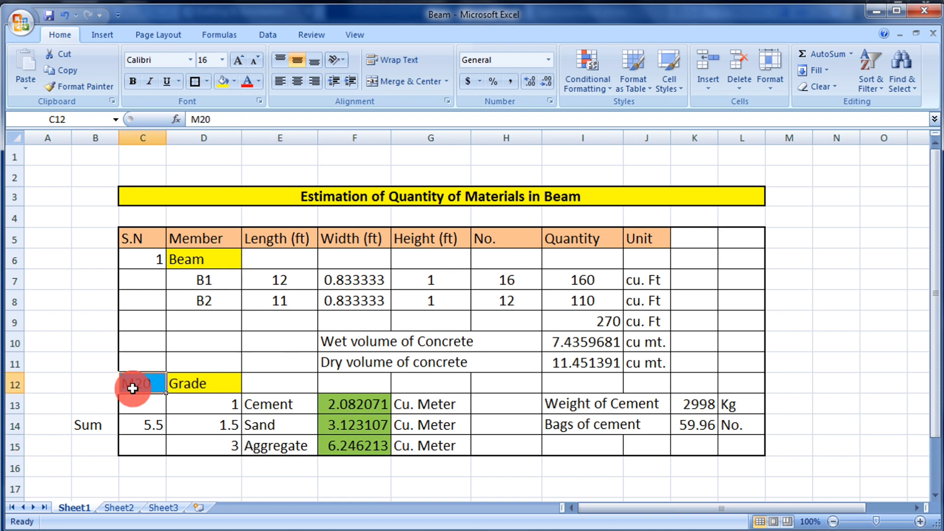
# Change the concrete grade in C12 from M20 to M15.
pyautogui.click(196, 349)
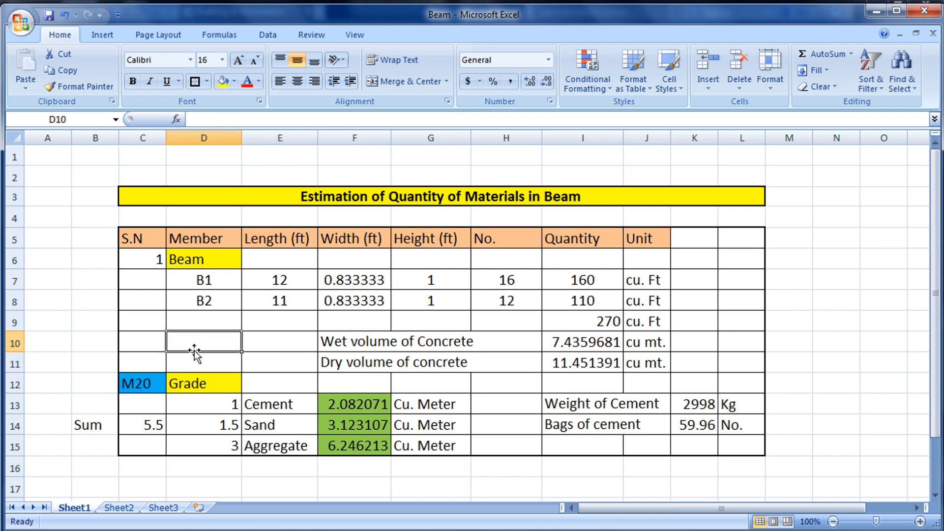
pyautogui.click(151, 379)
pyautogui.write('M15')
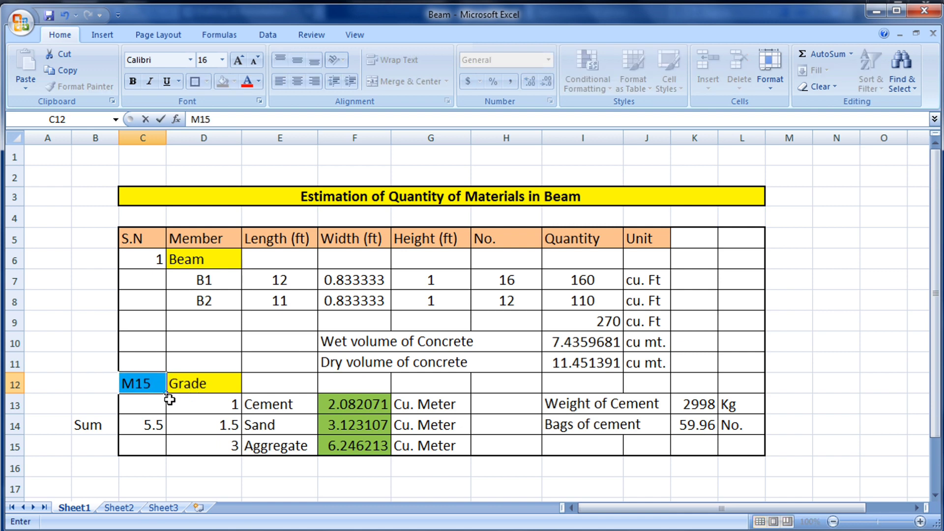
pyautogui.click(205, 407)
# Set the sand ratio to 2 and aggregate to 4, making the ratio sum 7.
pyautogui.click(213, 427)
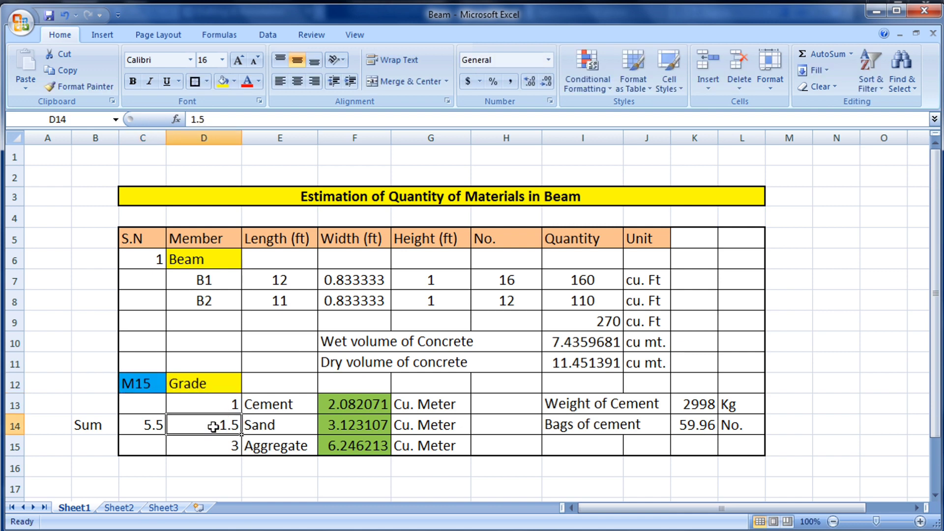
pyautogui.write('2')
pyautogui.click(217, 447)
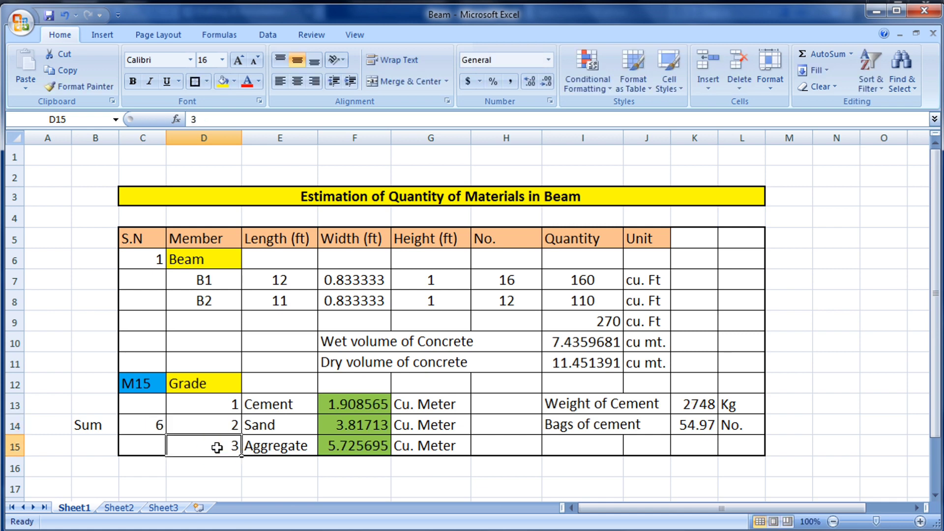
pyautogui.write('4')
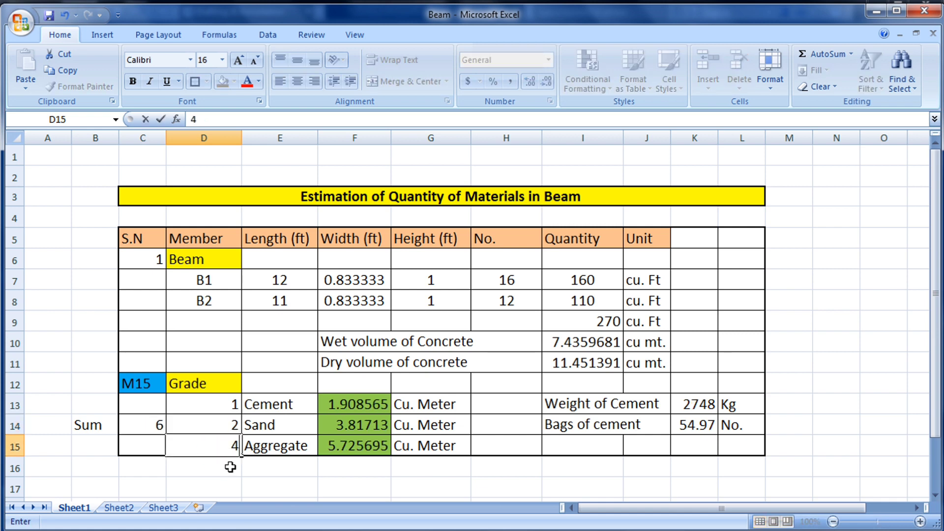
pyautogui.click(231, 467)
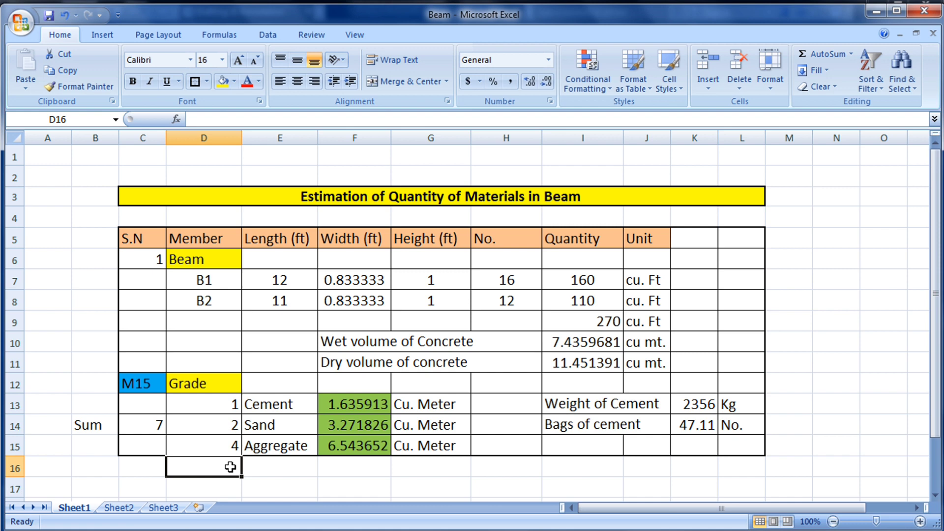
pyautogui.click(162, 429)
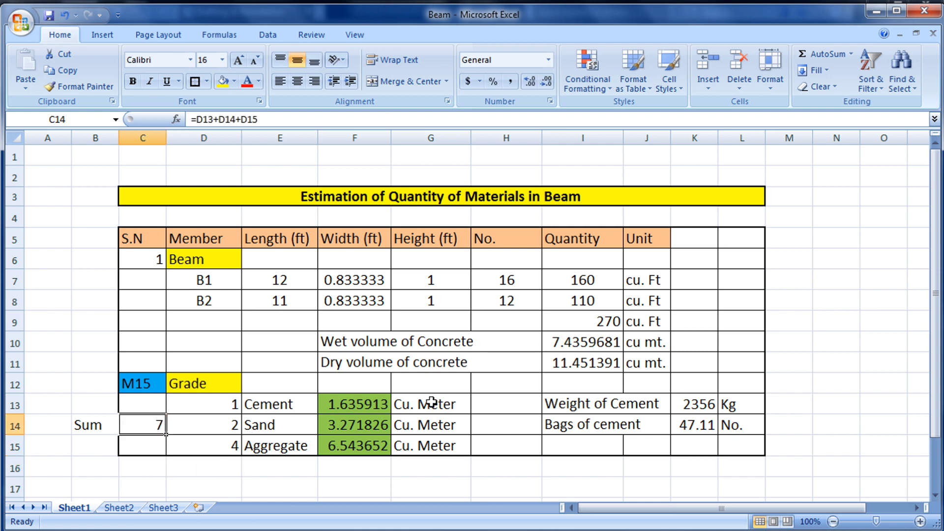